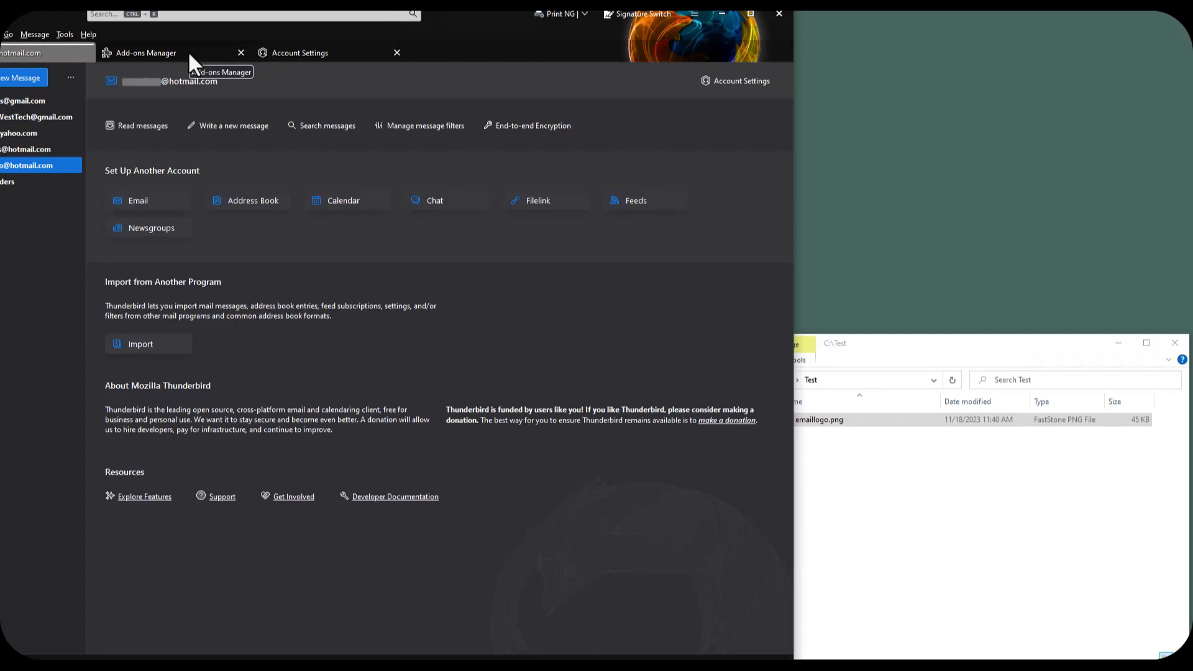
# - Open the Signature Switch add-on's preferences and review its Identities, Images and Signatures pages
pyautogui.click(188, 51)
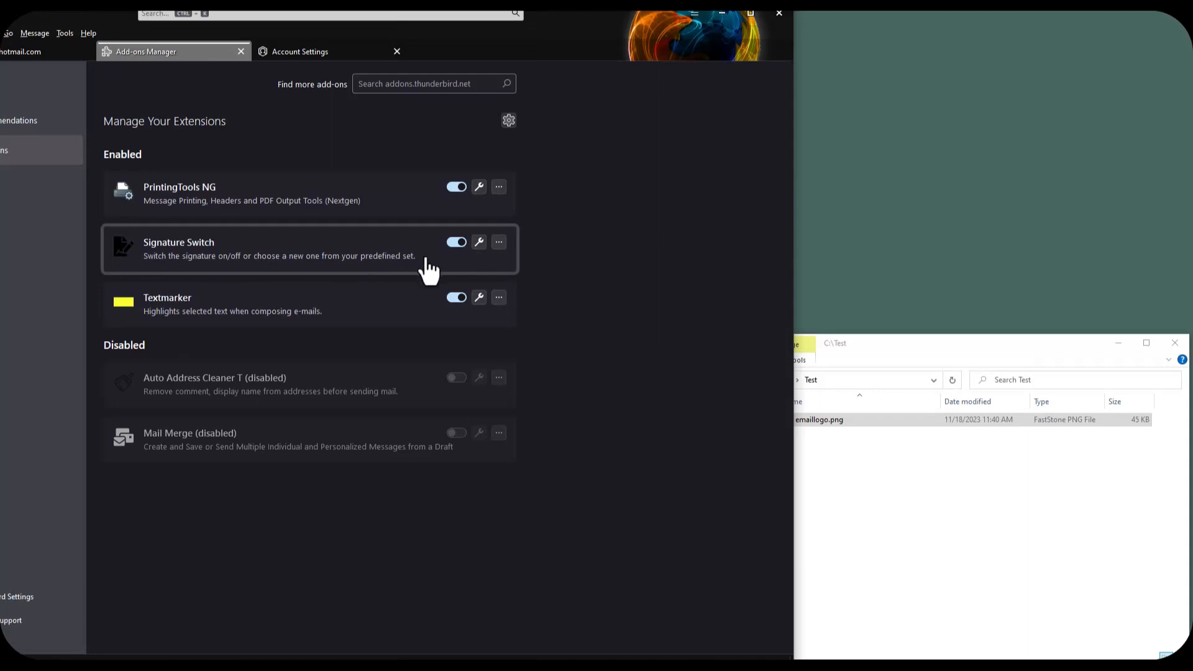
pyautogui.click(478, 242)
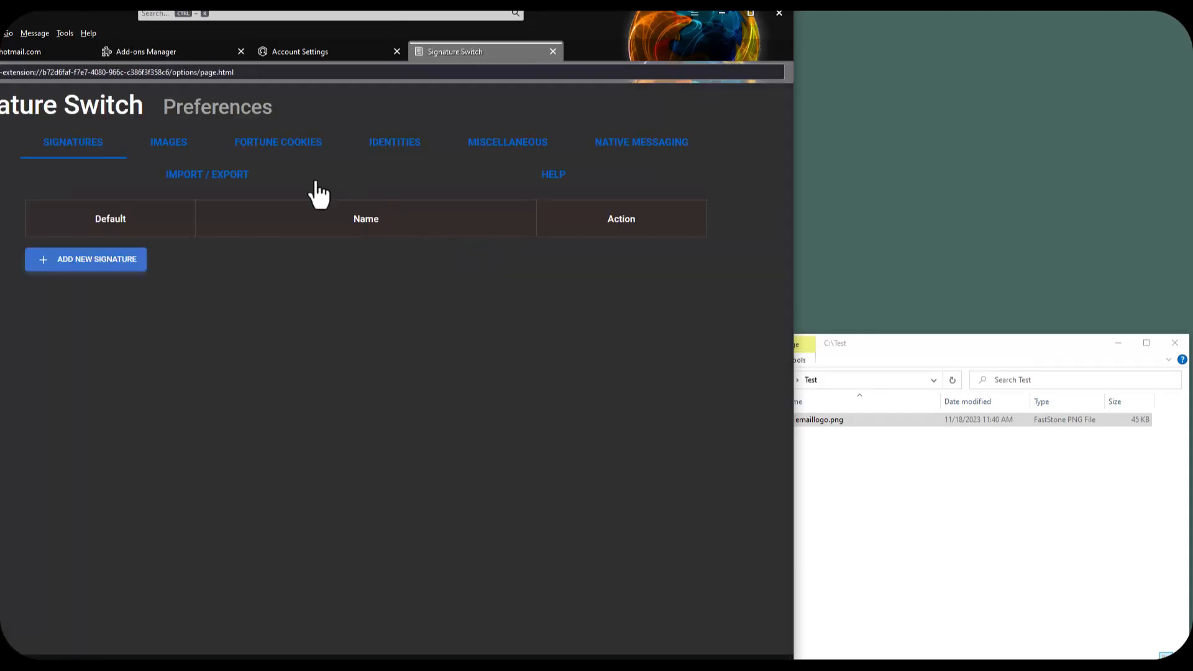
pyautogui.click(405, 154)
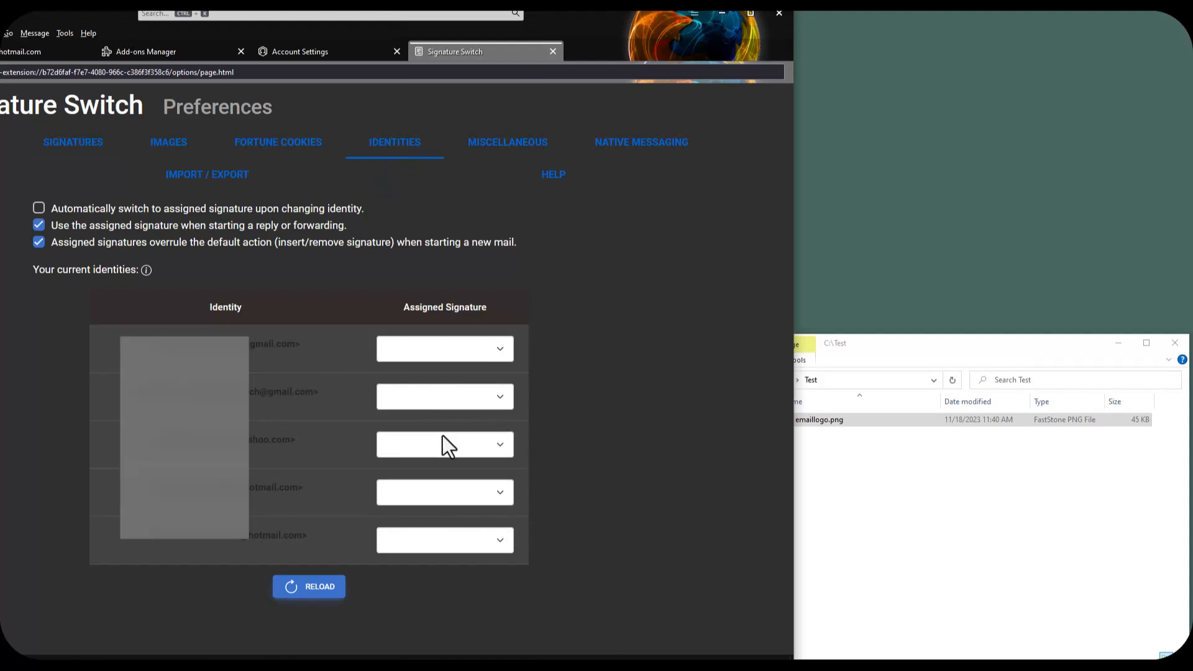
pyautogui.click(90, 157)
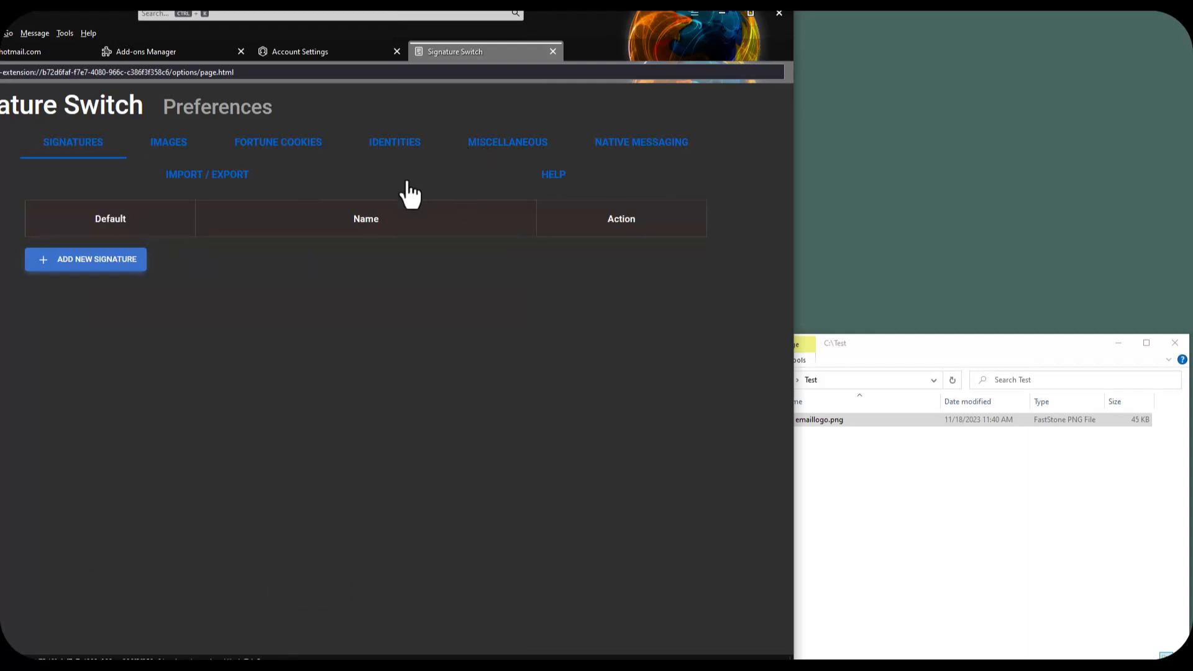
pyautogui.click(178, 156)
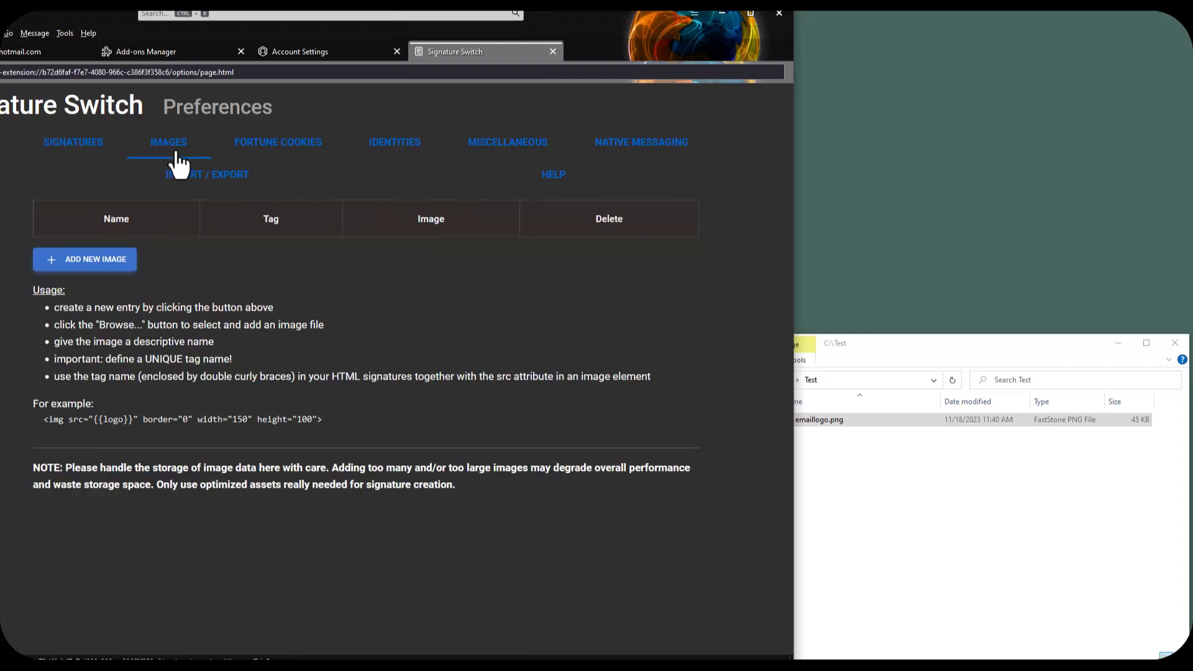
pyautogui.click(79, 144)
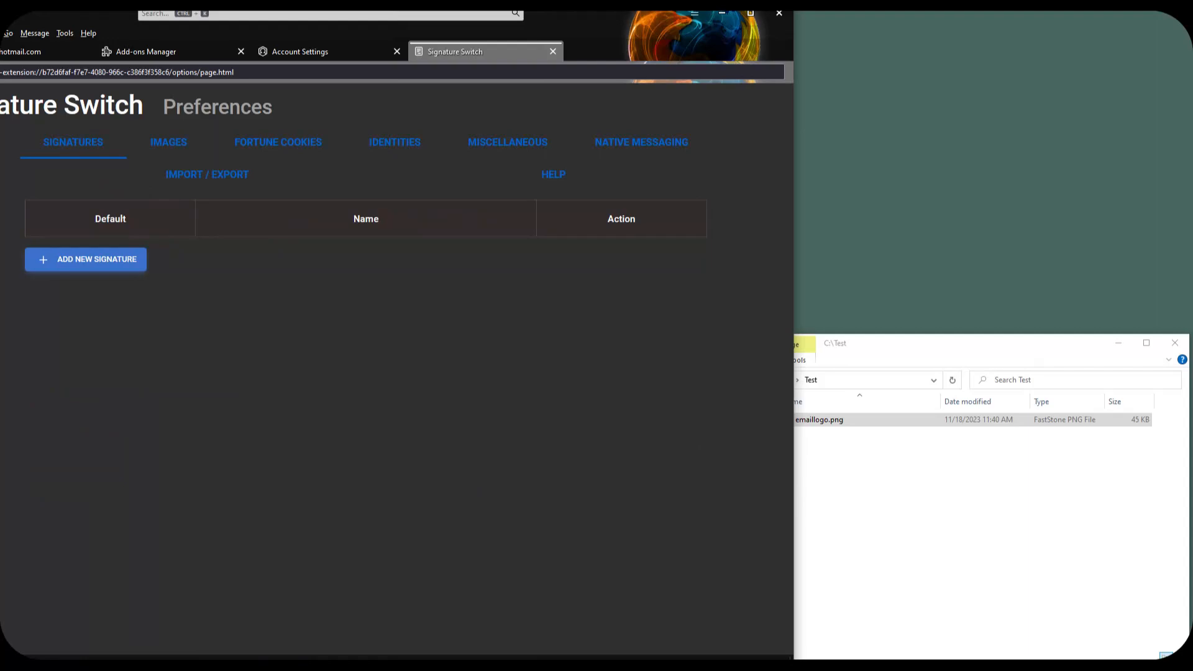
# - Switch to Email Signature.txt in Notepad++ and arrange its window above the C:\Test folder window, with Thunderbird shifted beside it
pyautogui.click(211, 667)
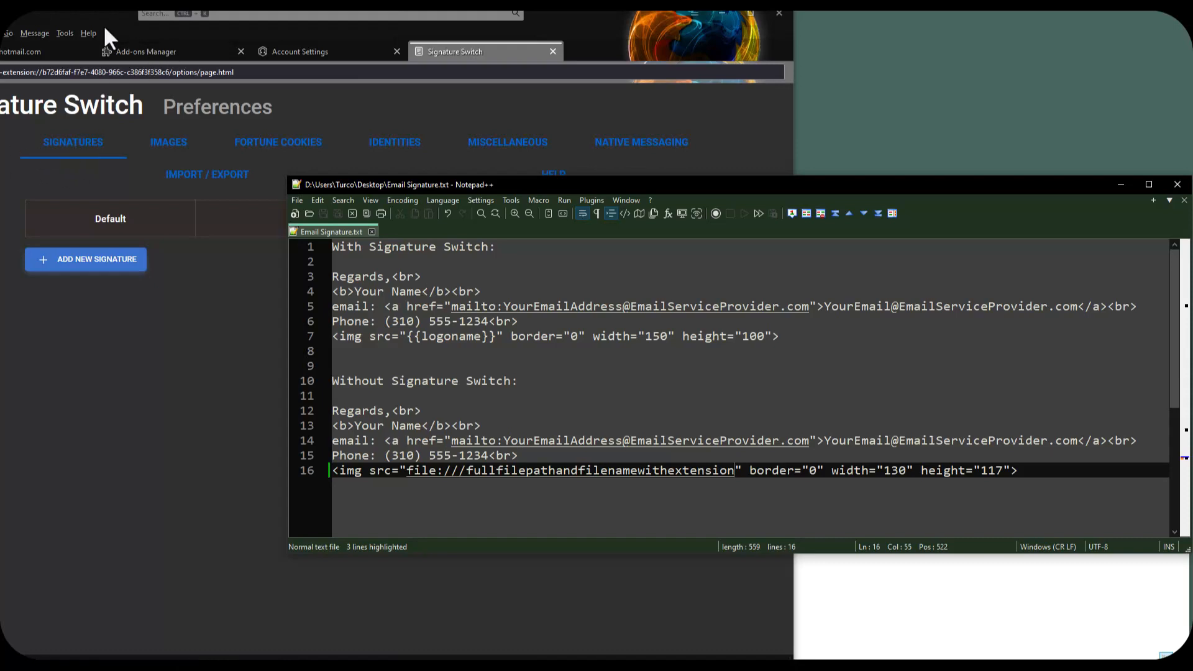
pyautogui.moveTo(92, 13); pyautogui.dragTo(45, 14)
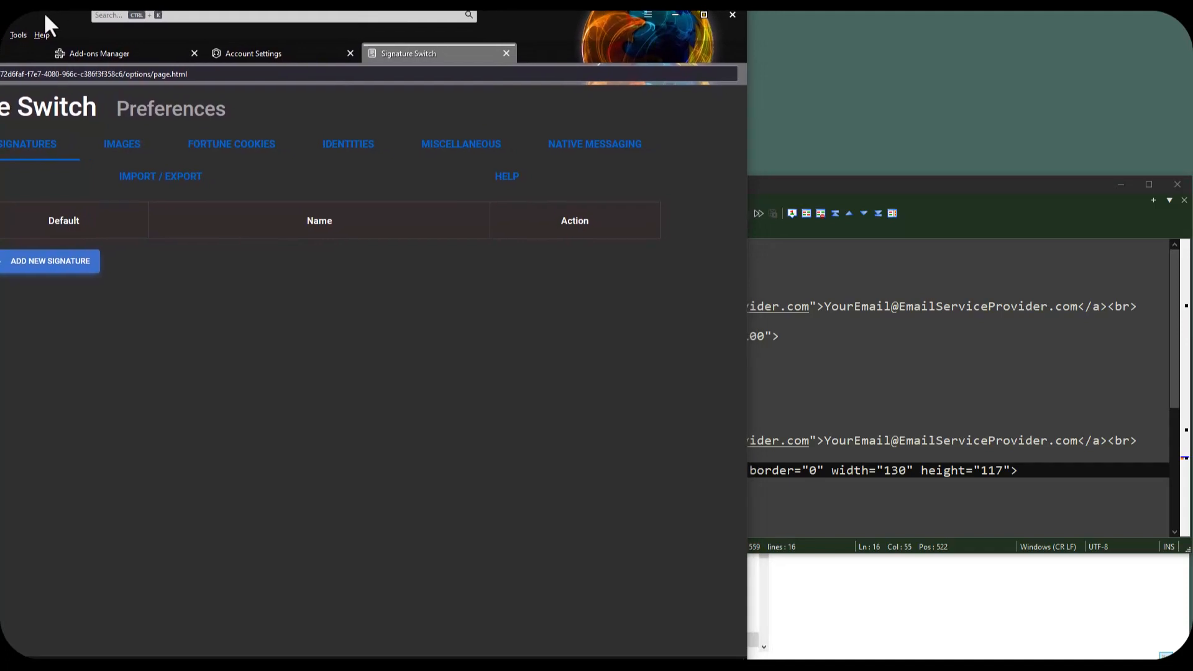
pyautogui.click(6, 50)
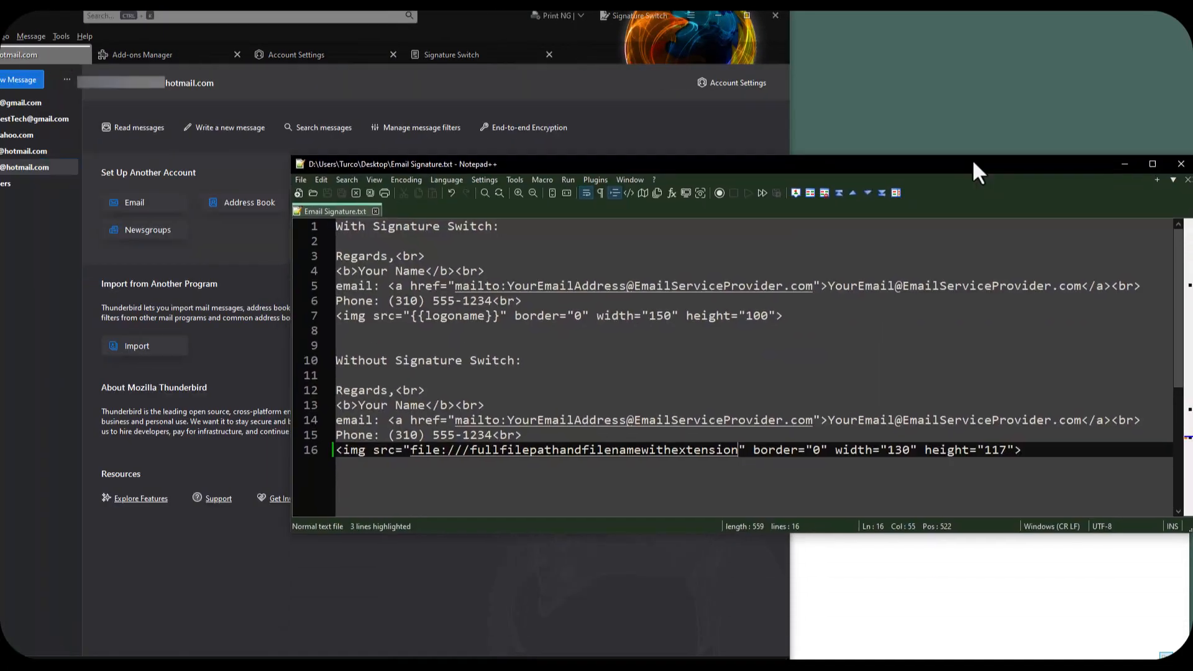
pyautogui.moveTo(973, 163); pyautogui.dragTo(966, 9)
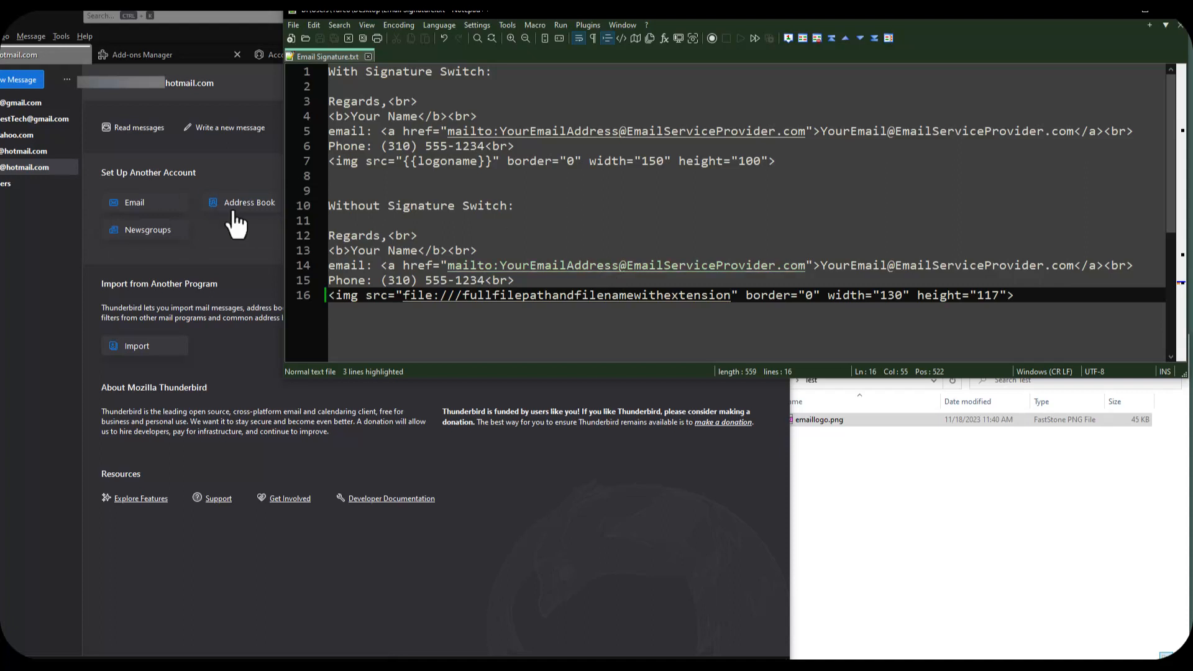
# - Switch to Thunderbird and close the open Signature Switch, Account Settings and Add-ons Manager pages
pyautogui.click(539, 503)
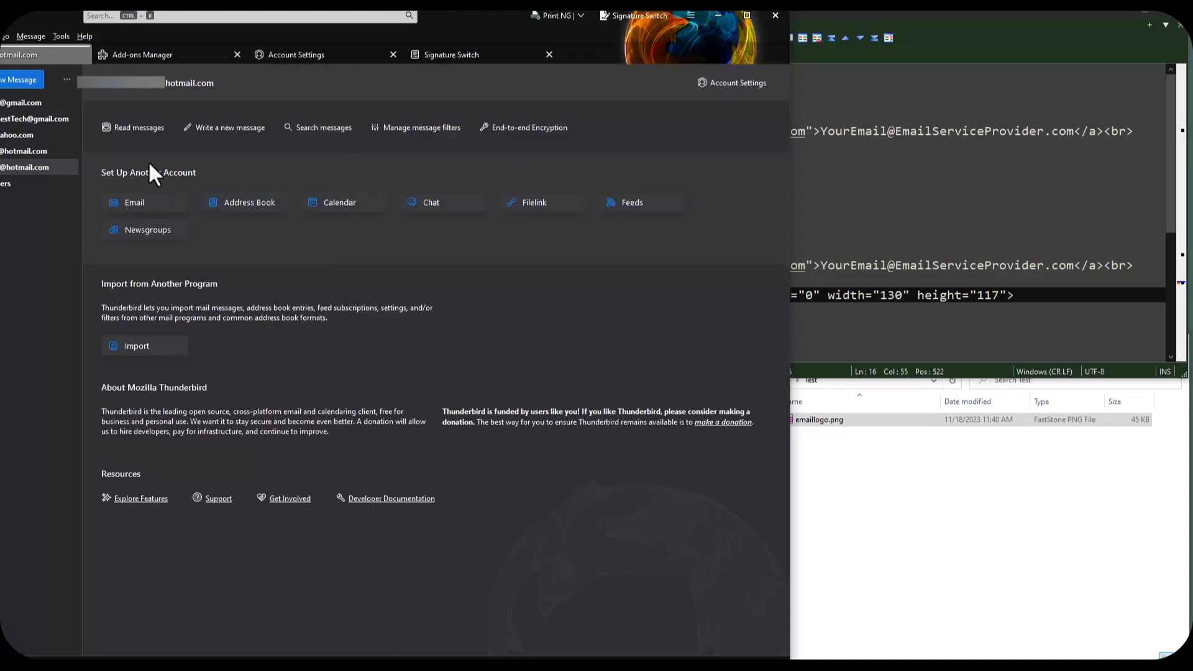
pyautogui.click(550, 54)
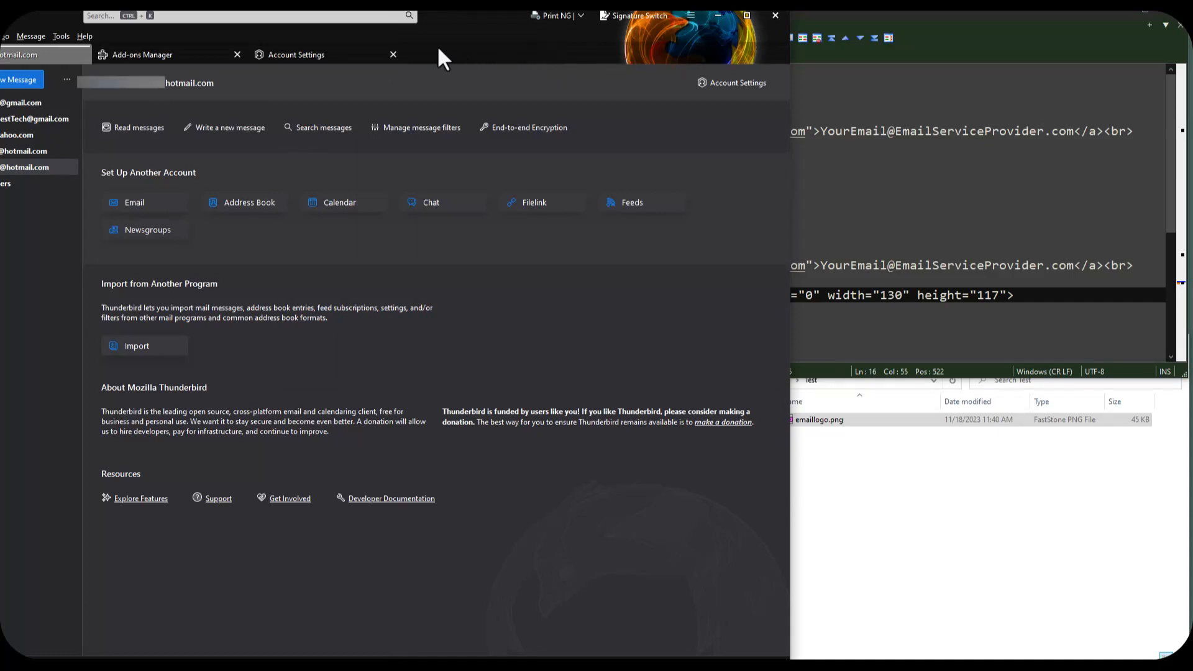
pyautogui.click(393, 54)
pyautogui.click(237, 55)
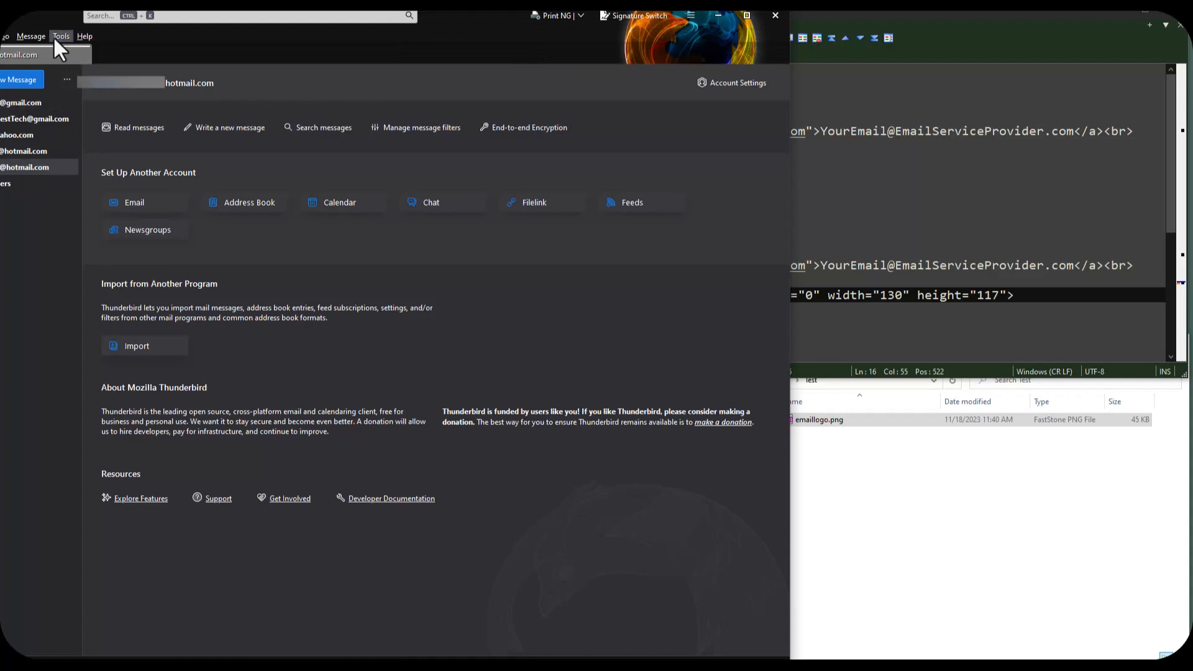
# - Hide Thunderbird's menu bar and turn it back on
pyautogui.rightClick(50, 17)
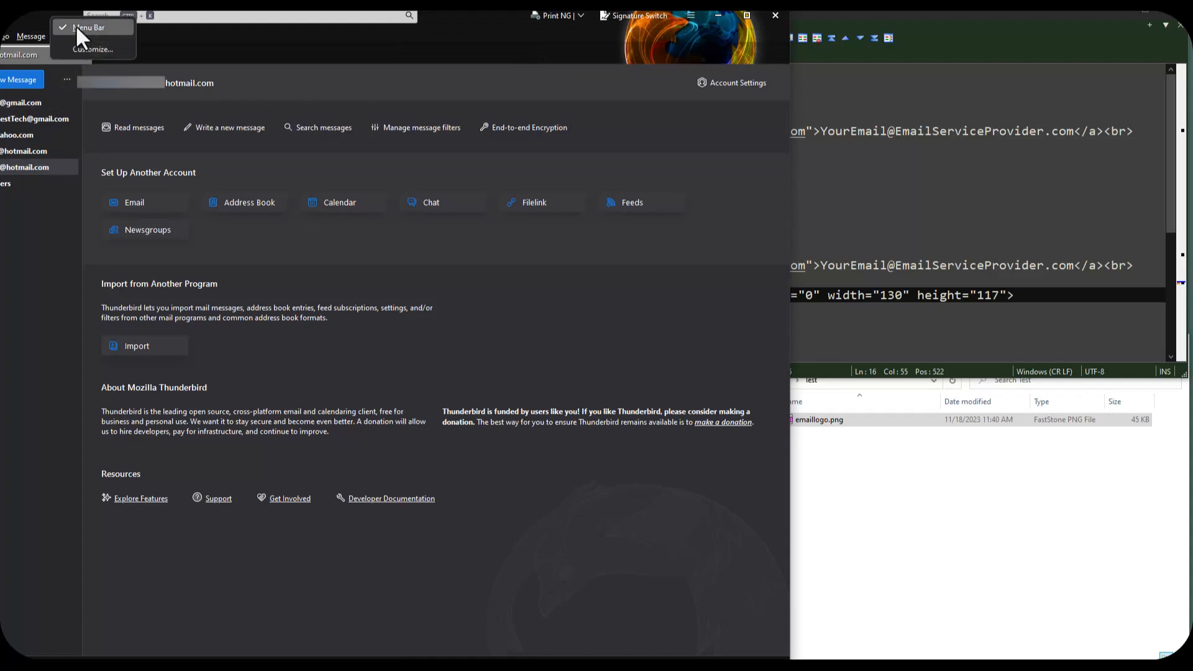
pyautogui.click(76, 28)
pyautogui.rightClick(47, 11)
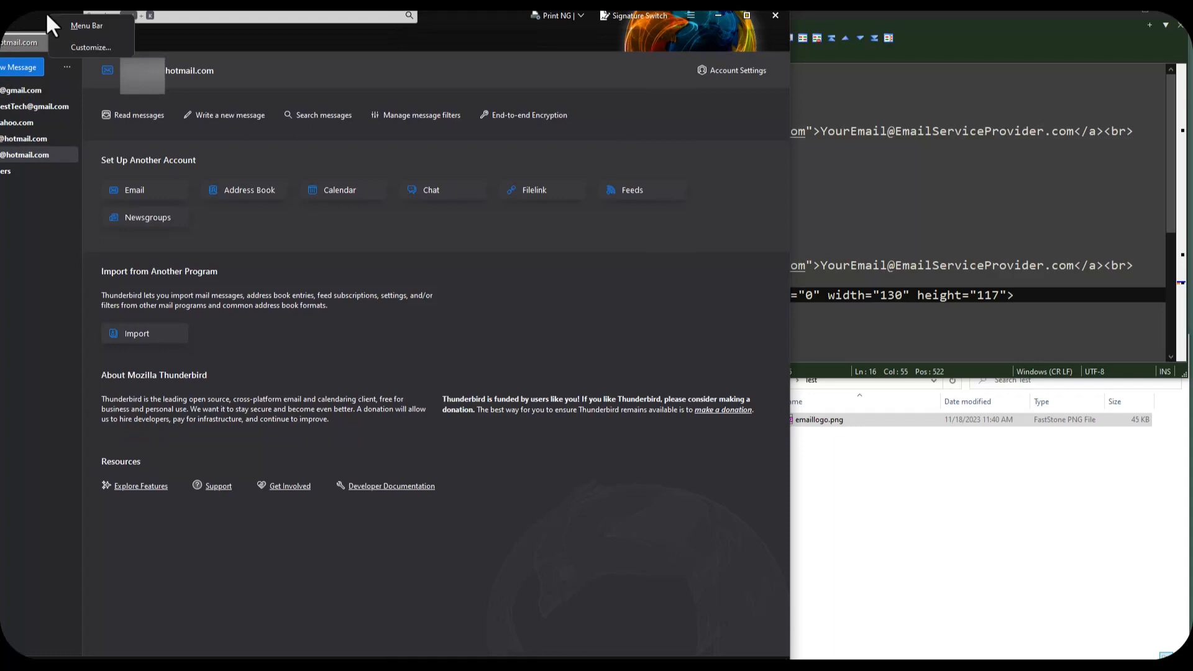
pyautogui.click(32, 7)
pyautogui.rightClick(33, 11)
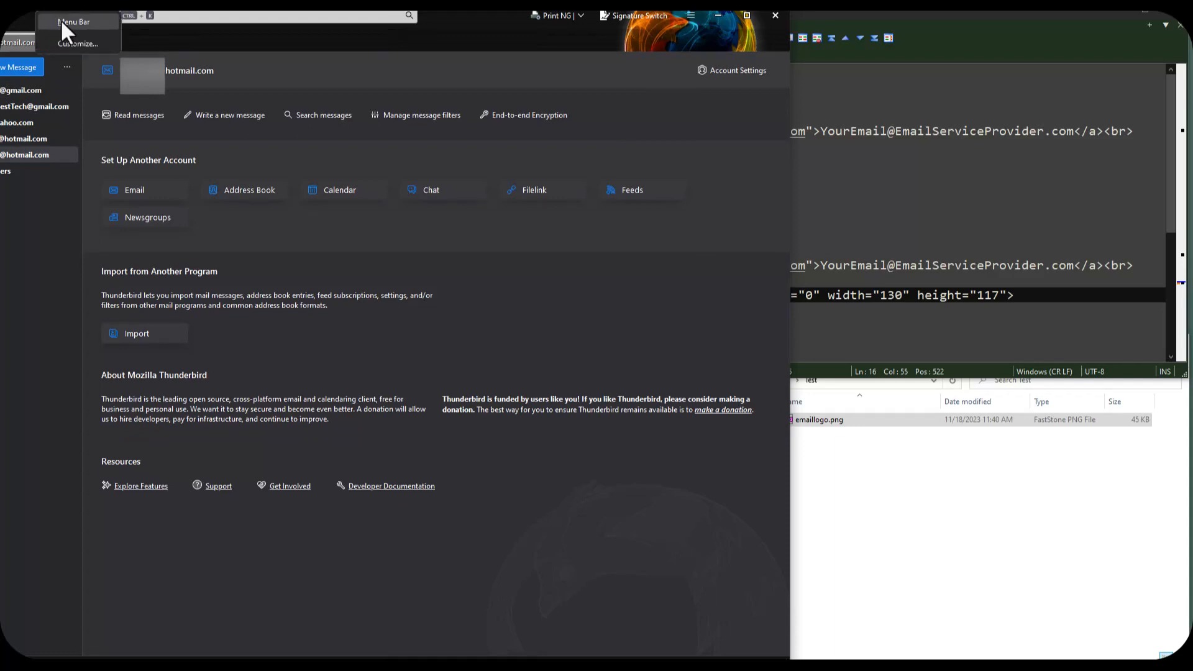
pyautogui.click(62, 22)
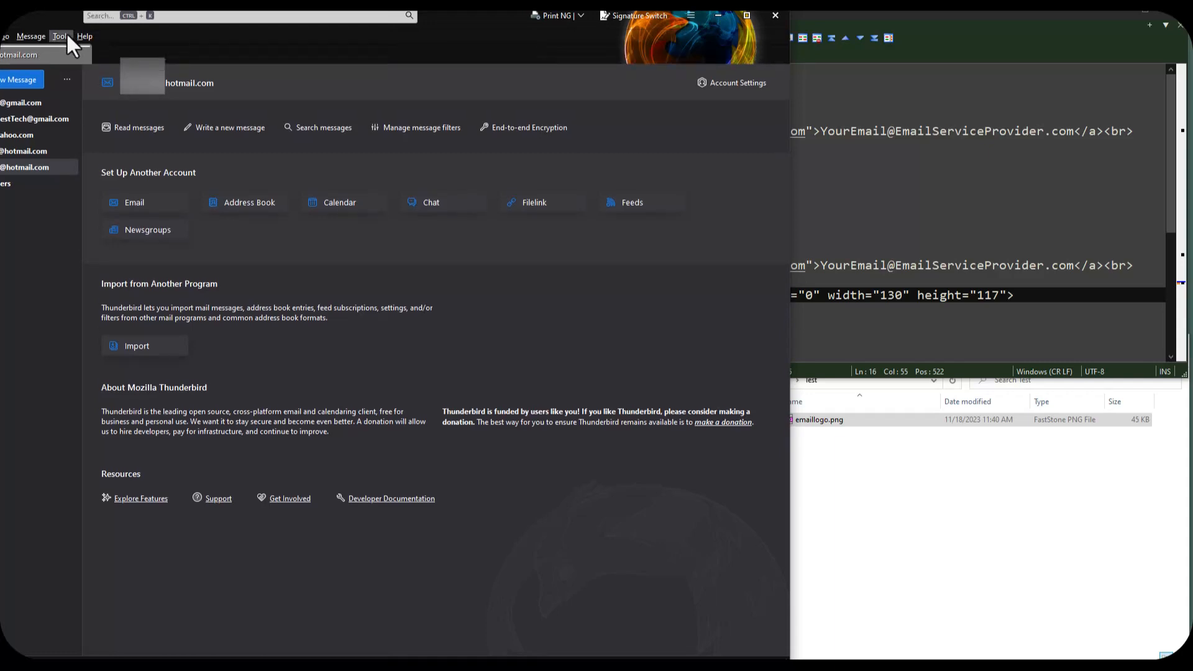
# - Open the Signature Switch extension's preferences from the installed add-ons list
pyautogui.click(61, 37)
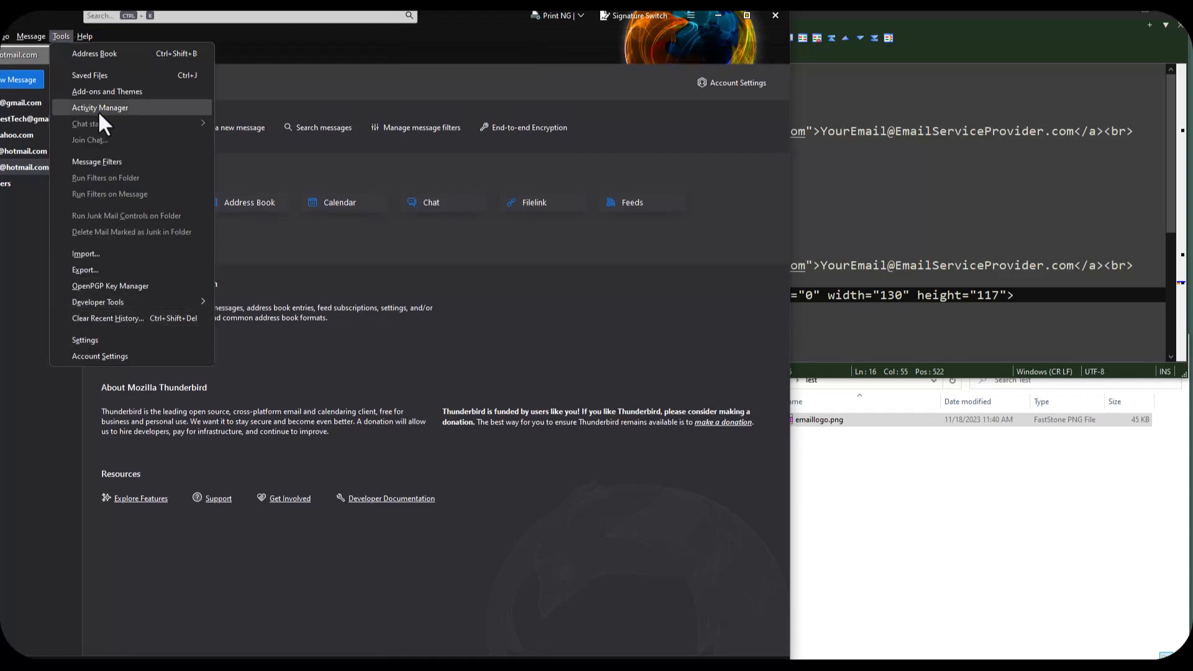
pyautogui.click(88, 91)
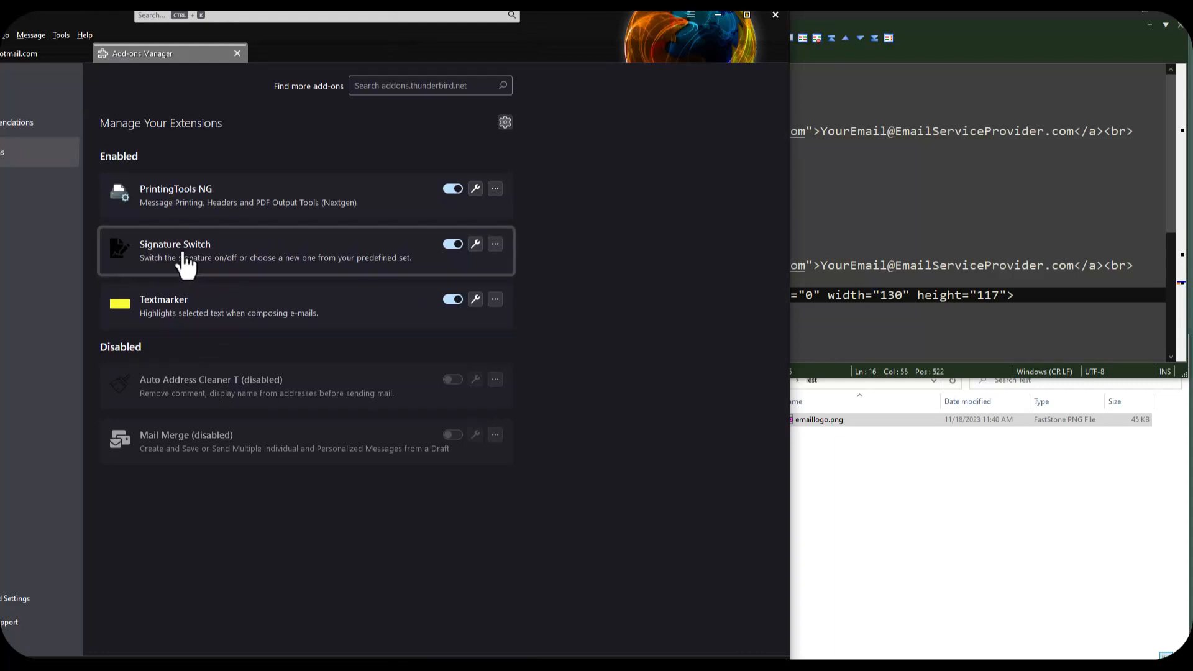
pyautogui.click(476, 245)
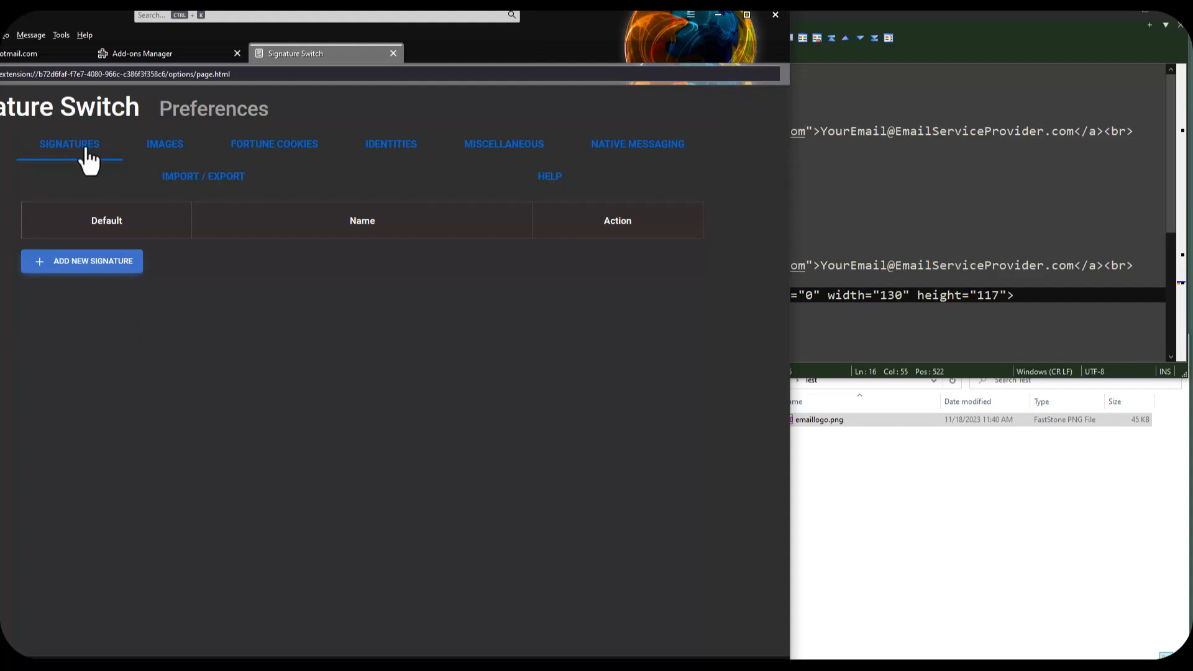
# - Add a new signature in Signature Switch and name it "Test"
pyautogui.click(92, 268)
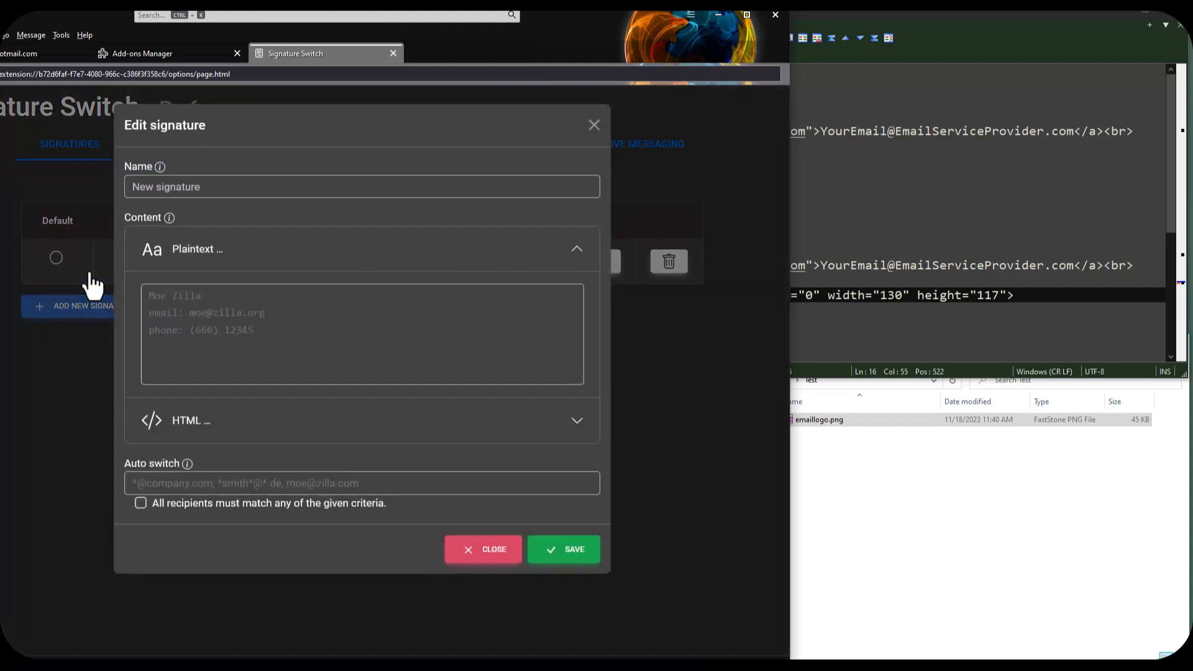
pyautogui.click(205, 188)
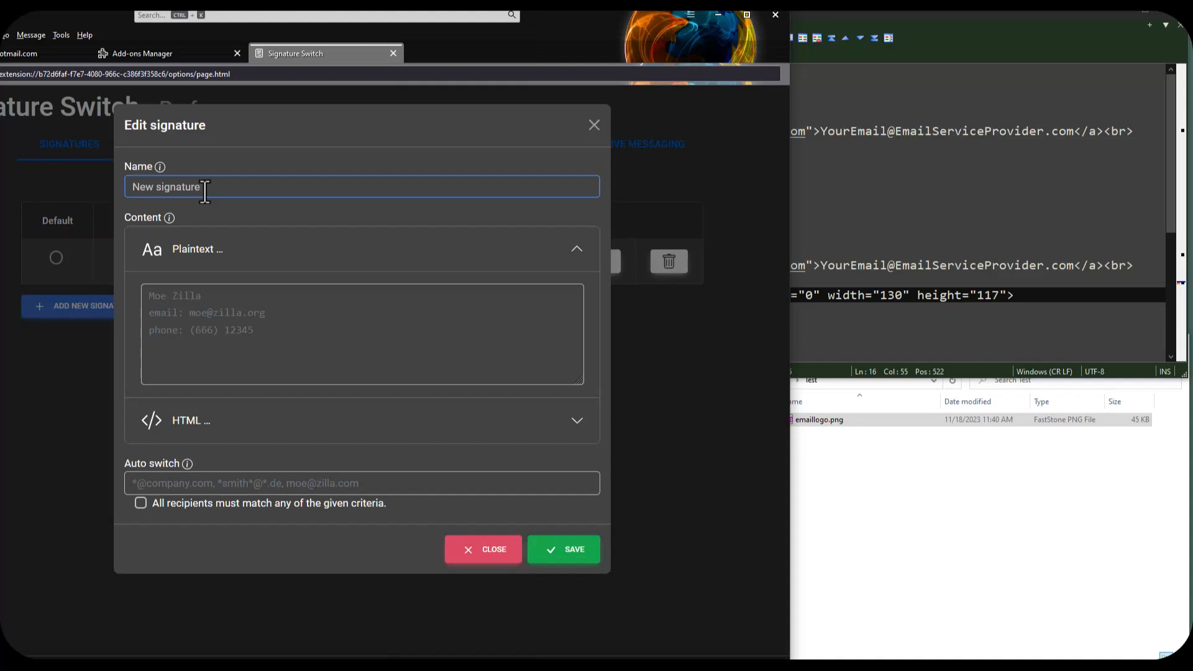
pyautogui.press('BackSpace')
pyautogui.press('BackSpace')
pyautogui.press('BackSpace')
pyautogui.press('BackSpace')
pyautogui.press('BackSpace')
pyautogui.press('BackSpace')
pyautogui.press('BackSpace')
pyautogui.press('BackSpace')
pyautogui.press('BackSpace')
pyautogui.press('BackSpace')
pyautogui.press('BackSpace')
pyautogui.press('BackSpace')
pyautogui.press('BackSpace')
pyautogui.write('Test')
# - Copy the "With Signature Switch" HTML block from Email Signature.txt in Notepad++ into the Test signature's HTML content
pyautogui.click(265, 338)
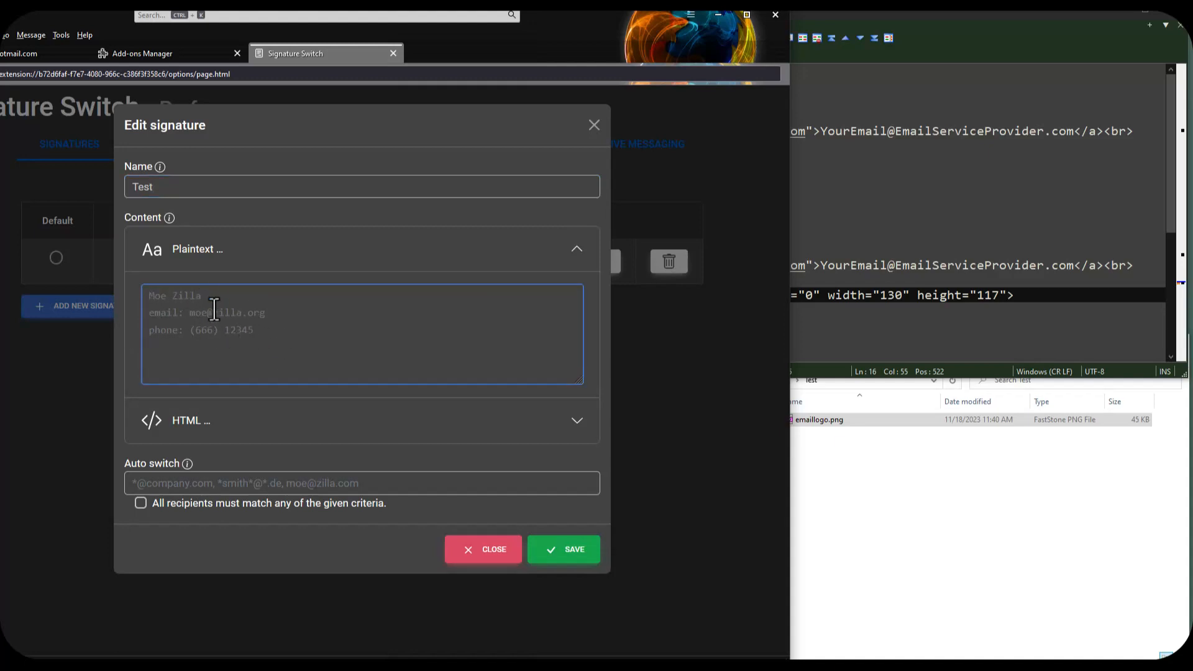
pyautogui.click(574, 255)
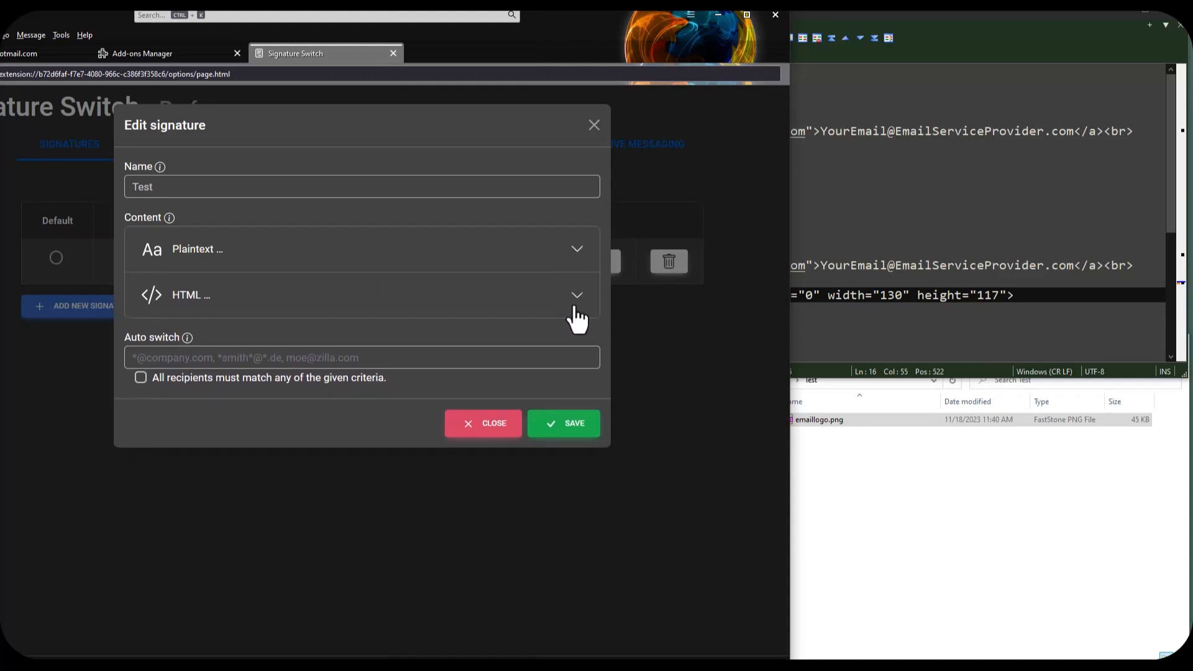
pyautogui.click(575, 306)
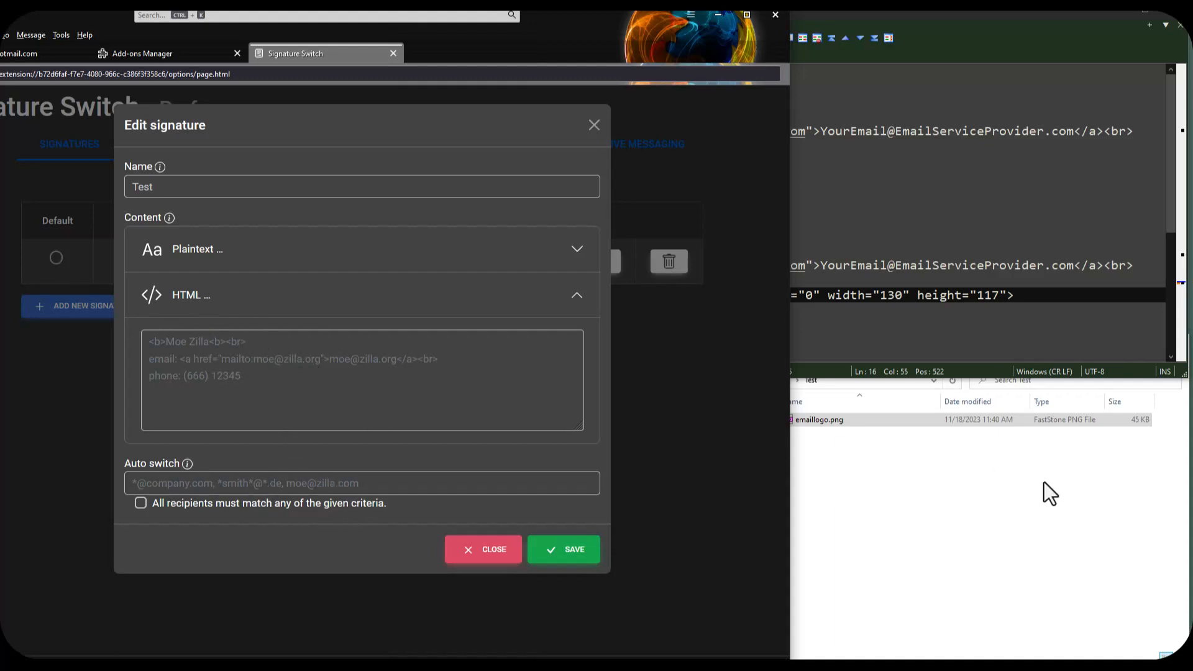
pyautogui.click(1068, 308)
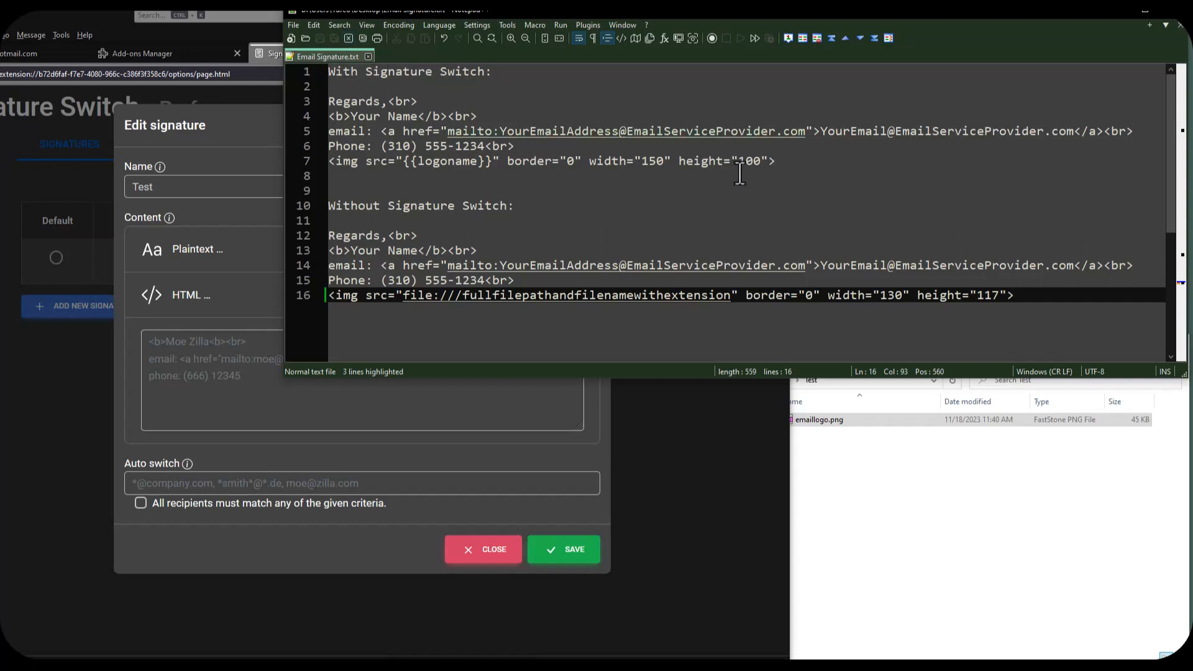
pyautogui.moveTo(775, 161); pyautogui.dragTo(315, 99)
pyautogui.rightClick(371, 151)
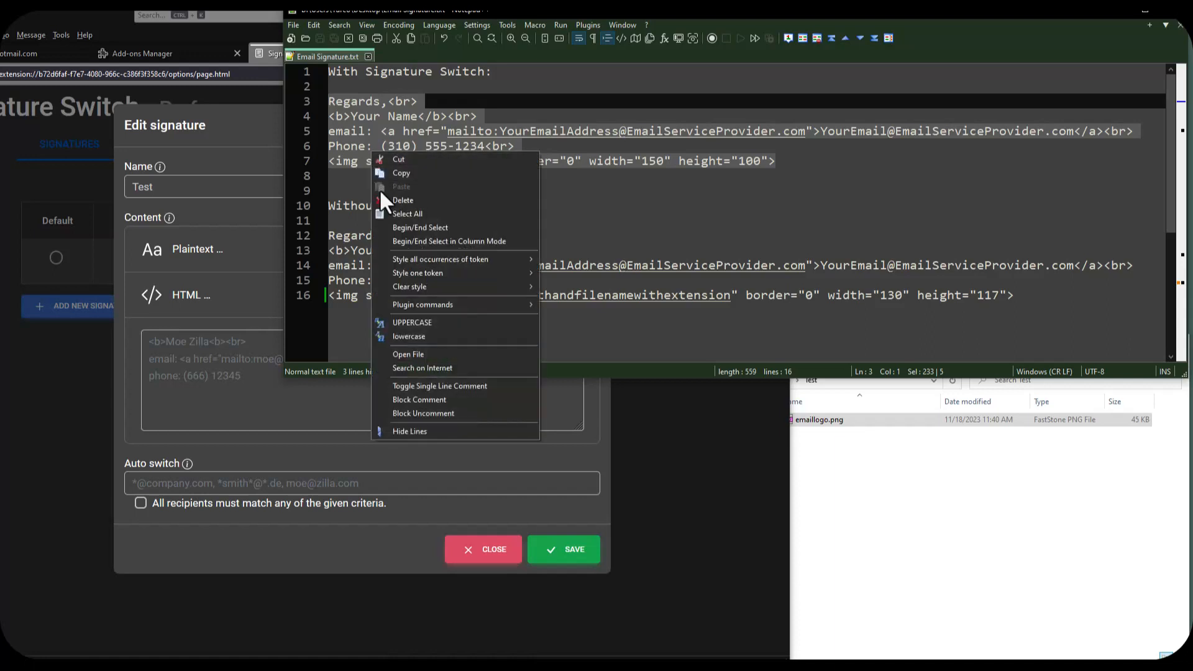
pyautogui.click(405, 172)
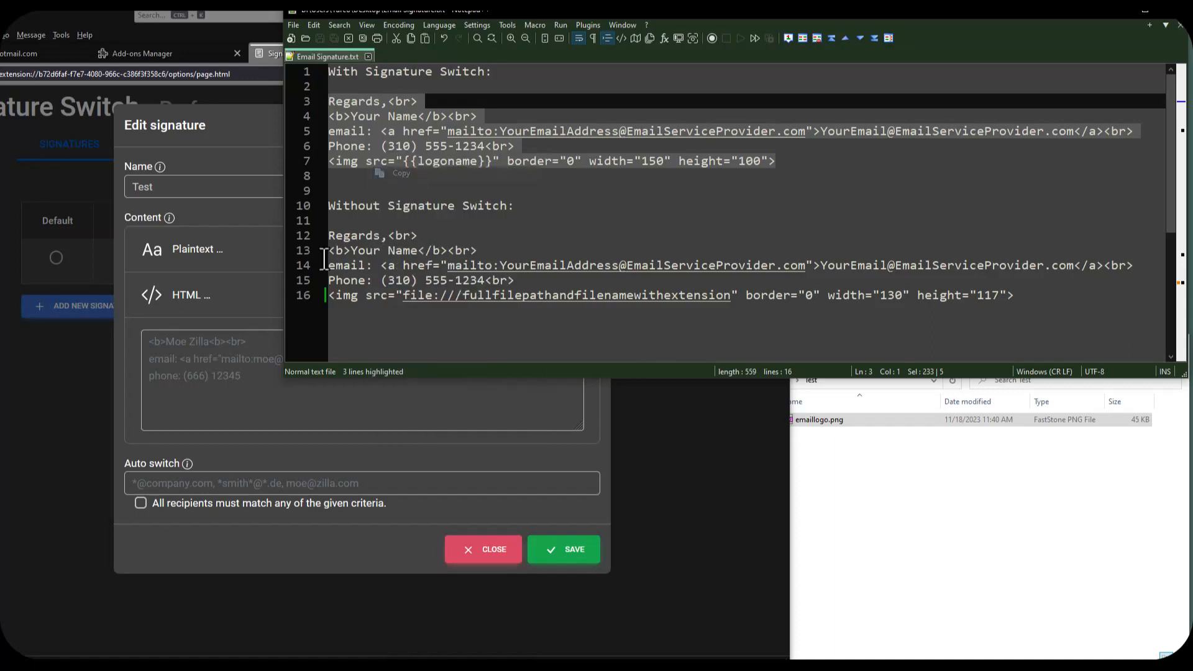
pyautogui.click(240, 380)
pyautogui.hotkey('ctrl', 'v')
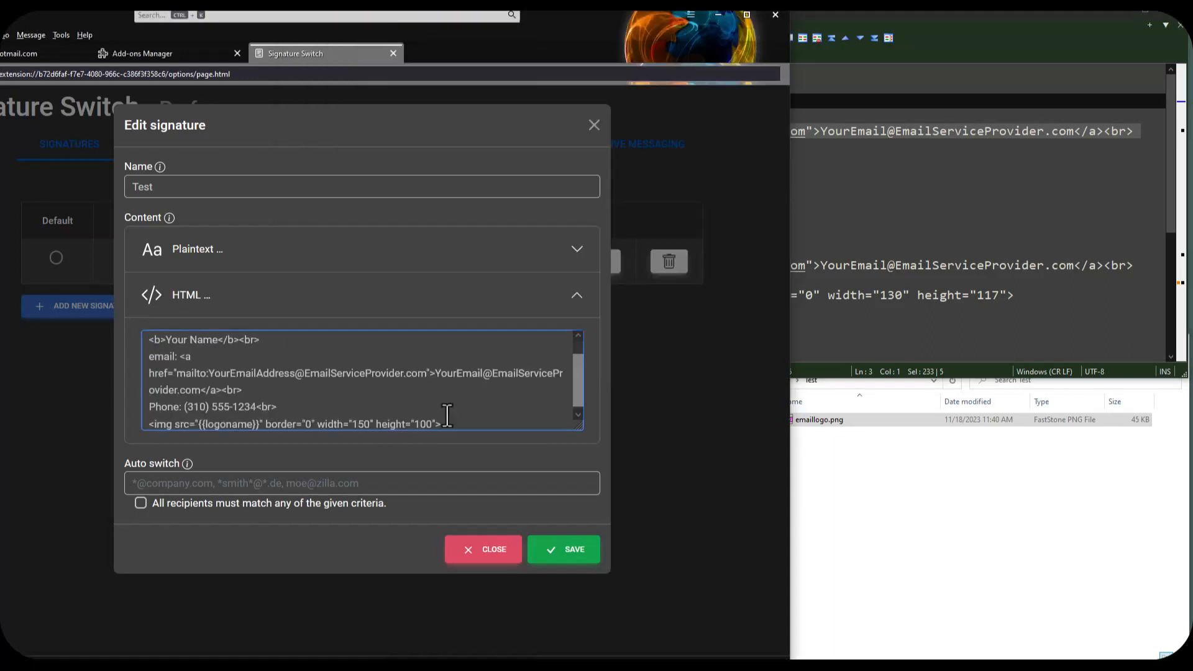
pyautogui.scroll(-1, 445, 413)
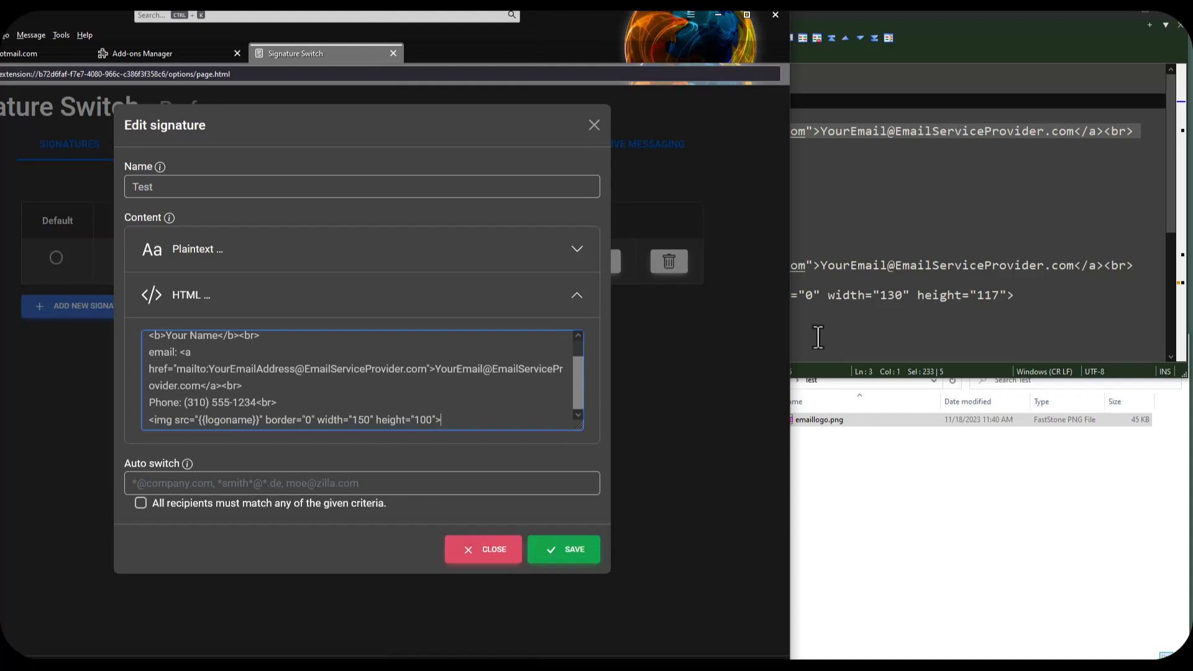
# - Check the image dimensions and file name of emaillogo.png in its file properties in the C:\Test folder
pyautogui.click(992, 559)
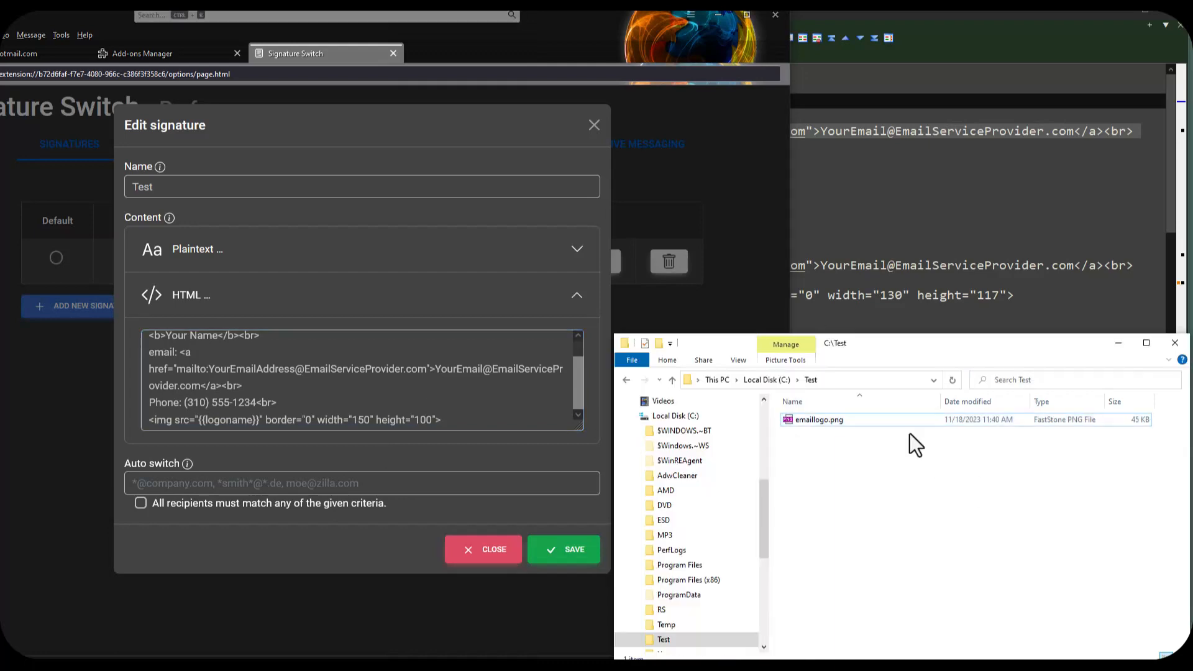
pyautogui.click(827, 416)
pyautogui.rightClick(827, 421)
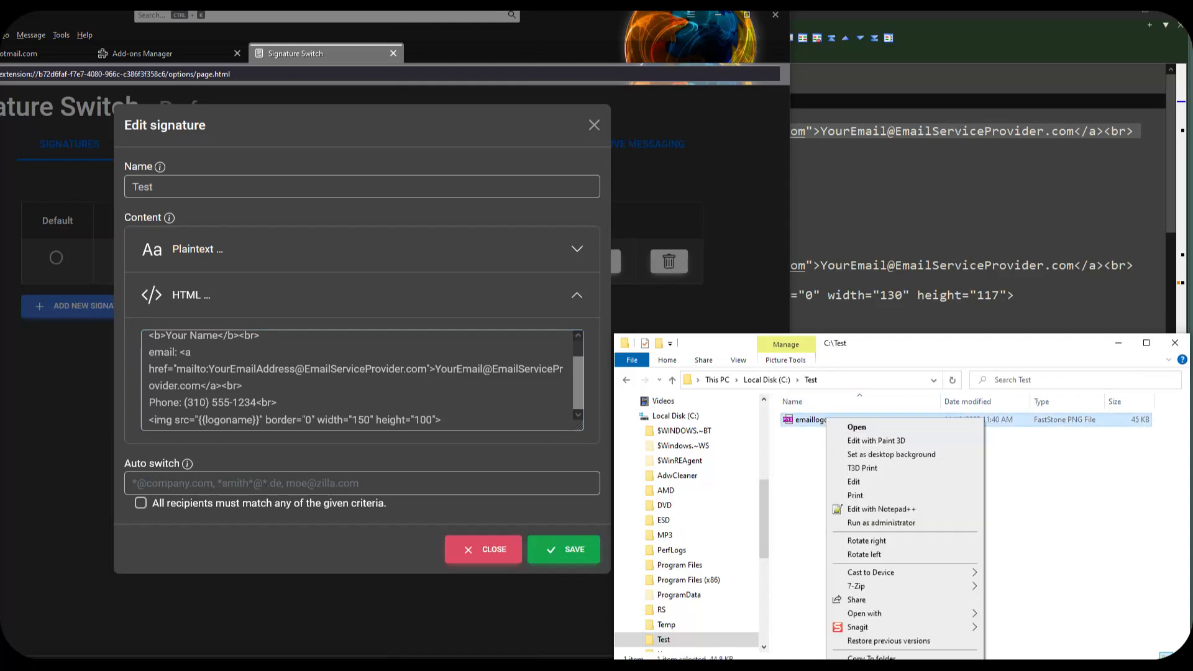
pyautogui.click(864, 669)
pyautogui.moveTo(912, 426); pyautogui.dragTo(910, 240)
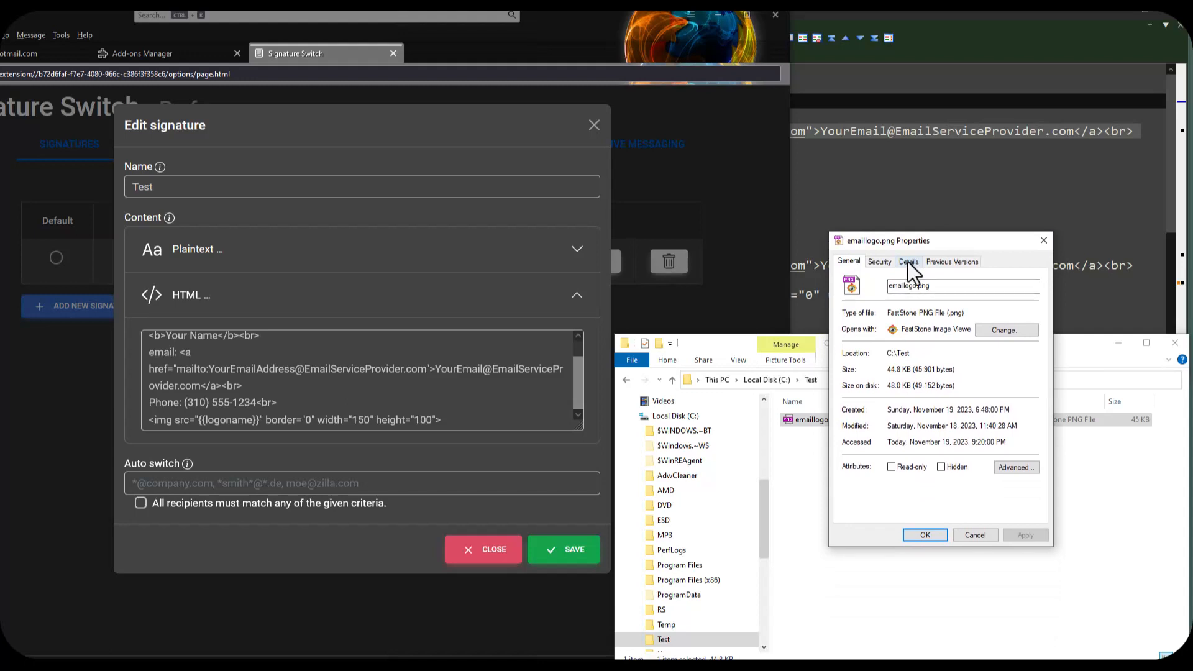
pyautogui.click(908, 262)
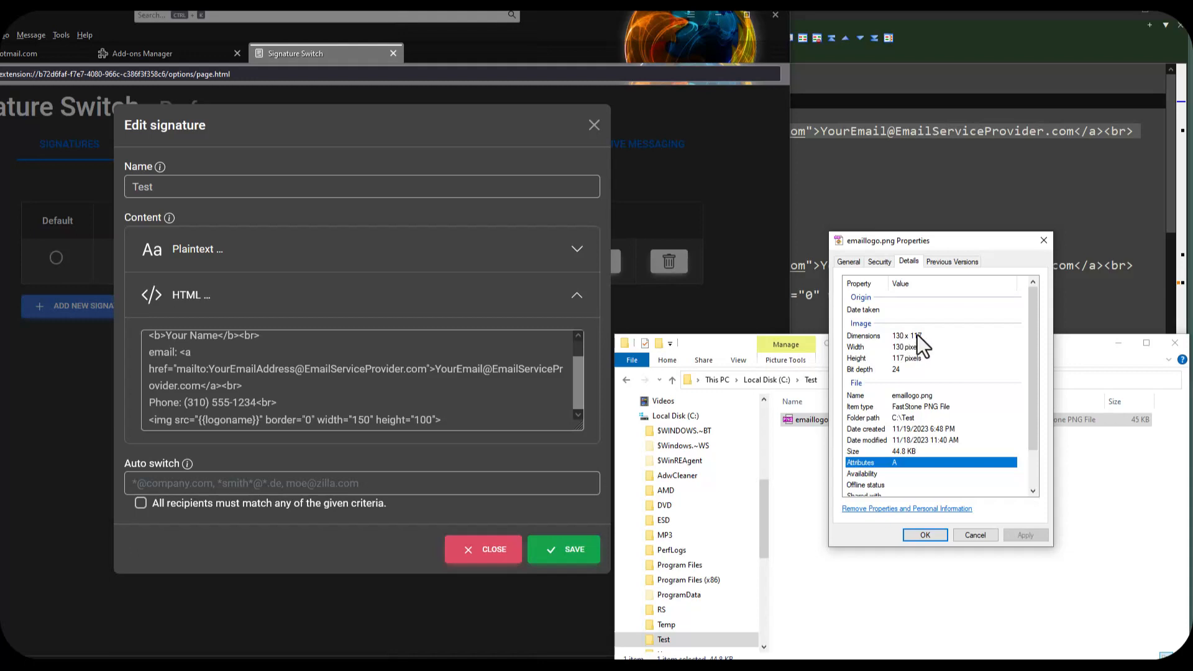
pyautogui.click(847, 262)
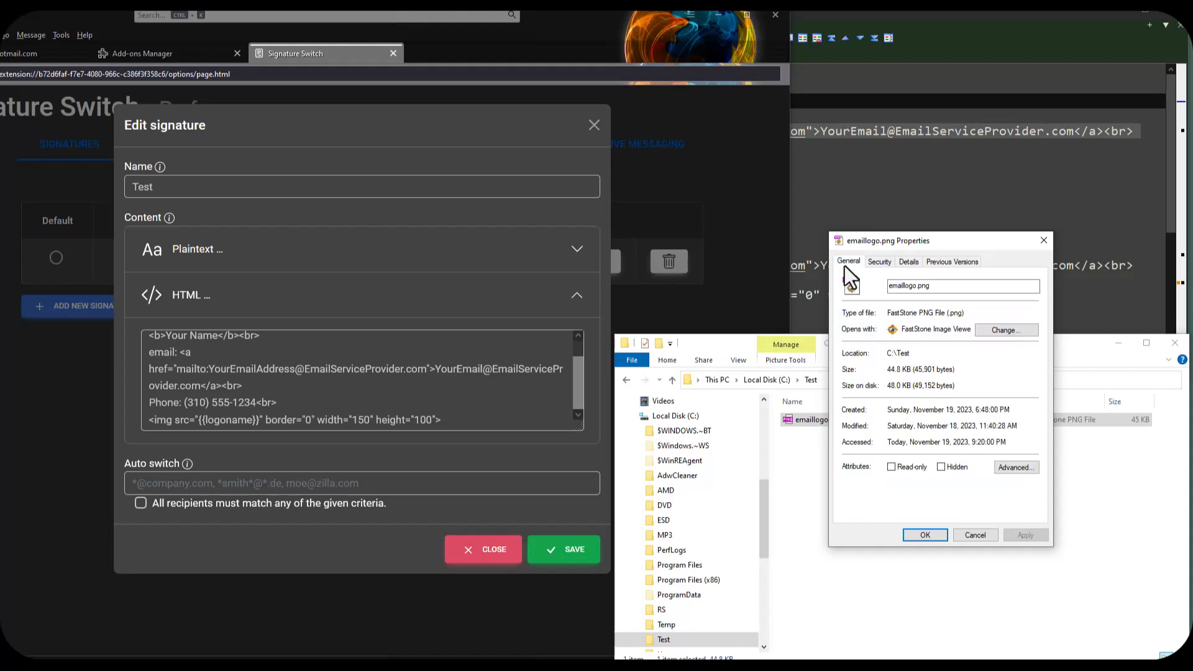
# - Close the file properties and set the logo's width to 130 and height to 117 in the Test signature's HTML
pyautogui.click(974, 535)
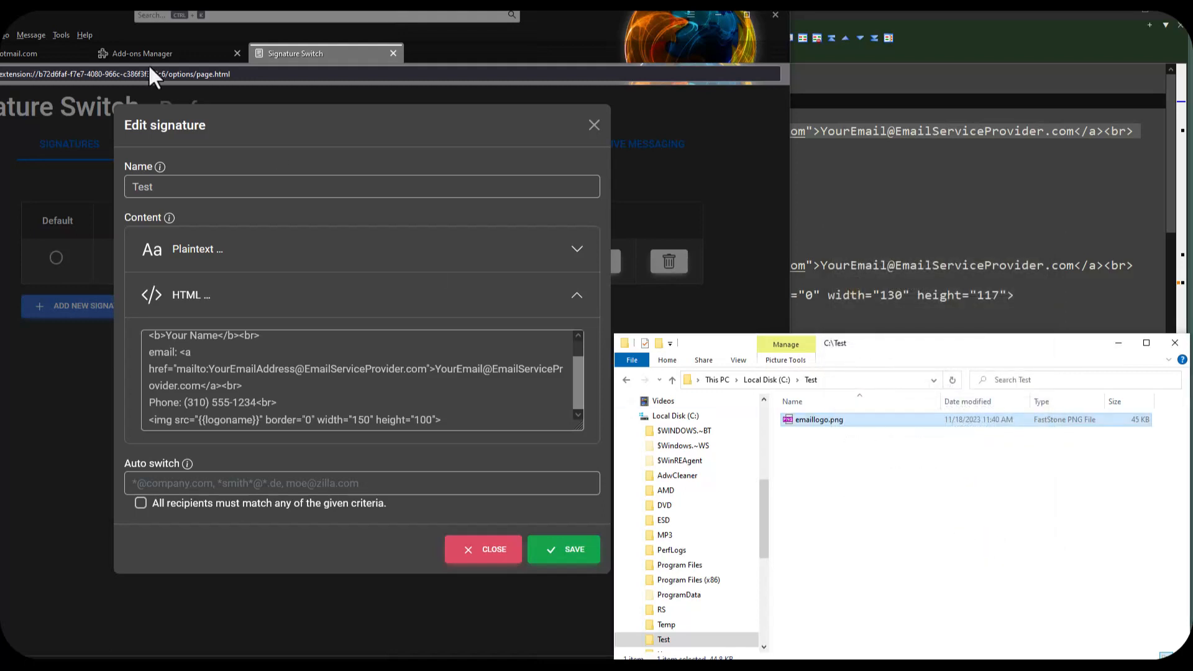
pyautogui.click(357, 420)
pyautogui.press('Delete')
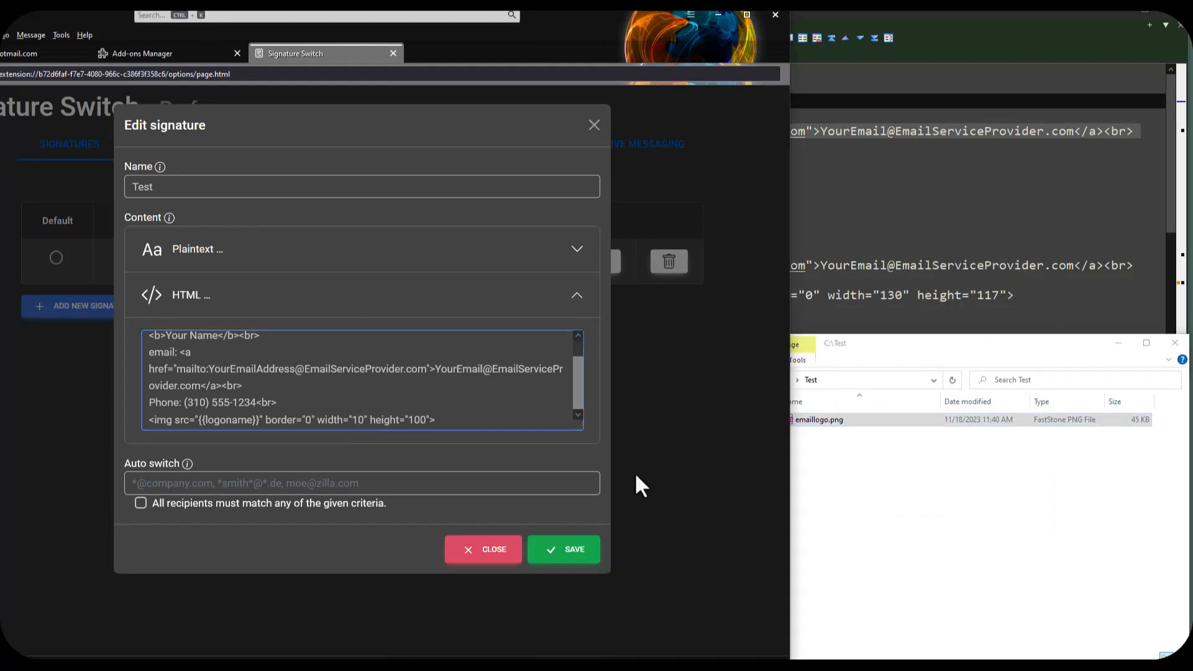
pyautogui.write('3')
pyautogui.press('Delete')
pyautogui.press('Delete')
pyautogui.write('17')
# - Change the img source placeholder in the Test signature's HTML to {{emaillogo}}, matching the logo's file name, and save the signature
pyautogui.click(932, 487)
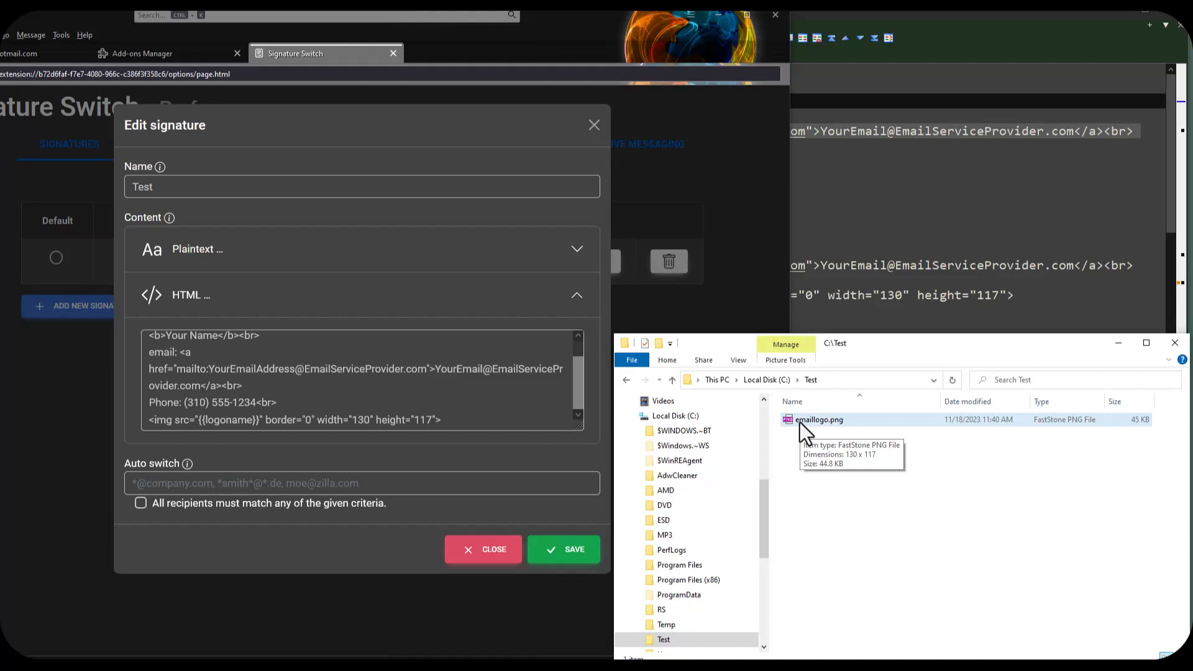
pyautogui.click(248, 422)
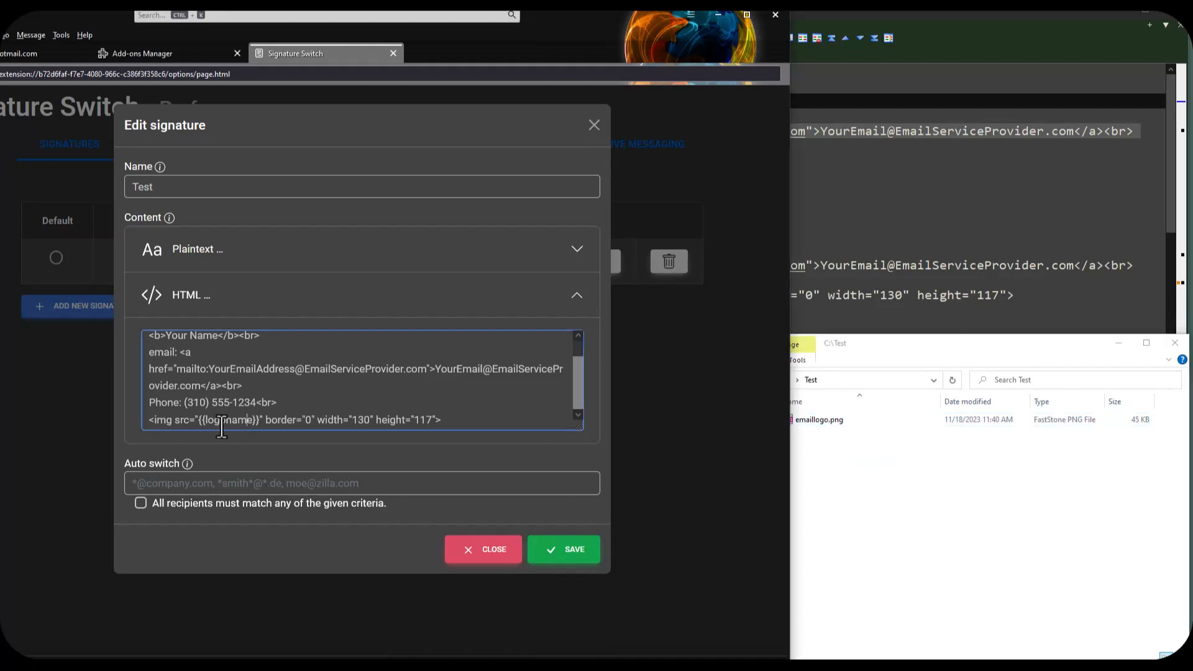
pyautogui.press('Left')
pyautogui.write('email')
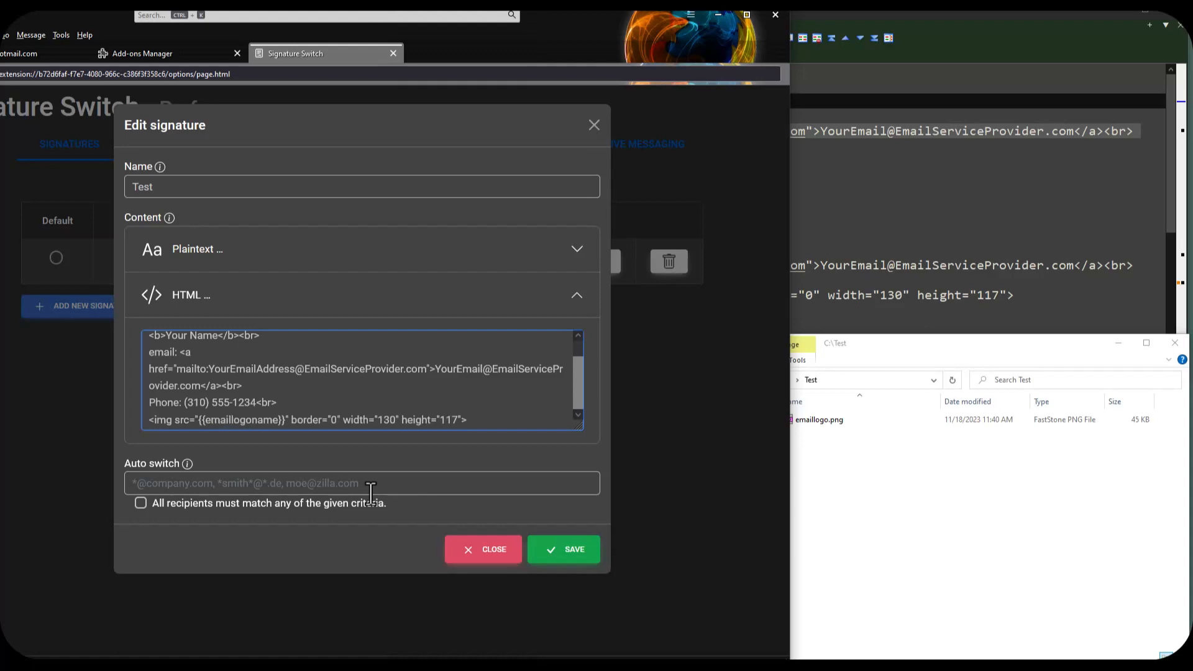
pyautogui.press('BackSpace')
pyautogui.press('BackSpace')
pyautogui.press('BackSpace')
pyautogui.press('BackSpace')
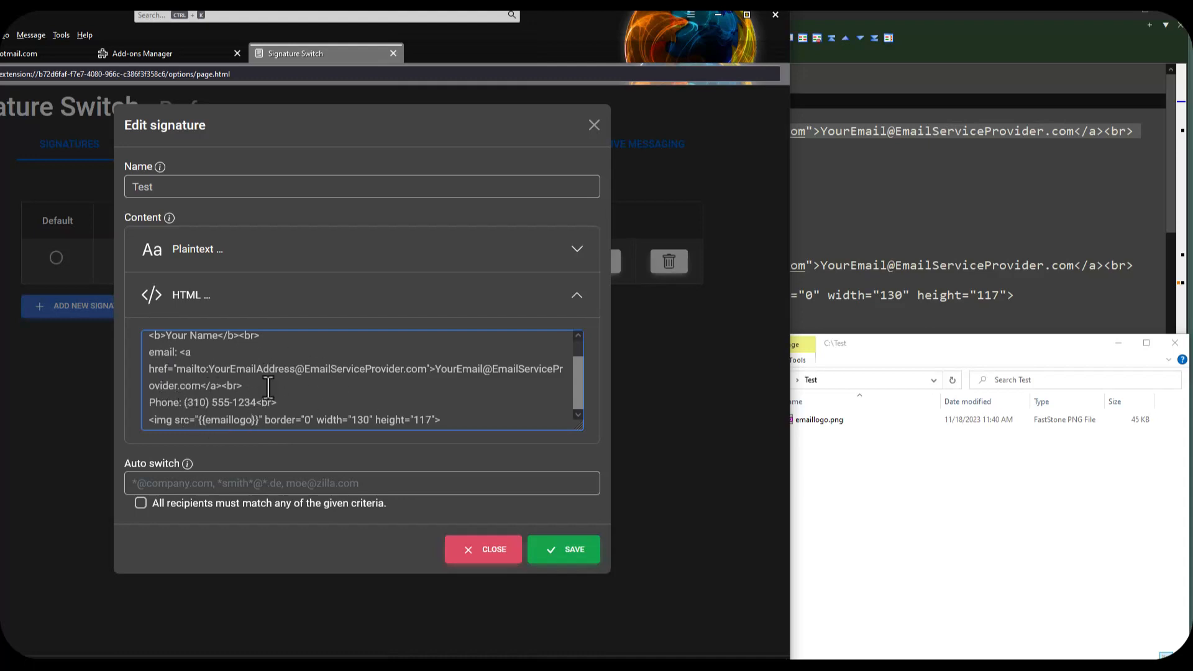
pyautogui.click(561, 562)
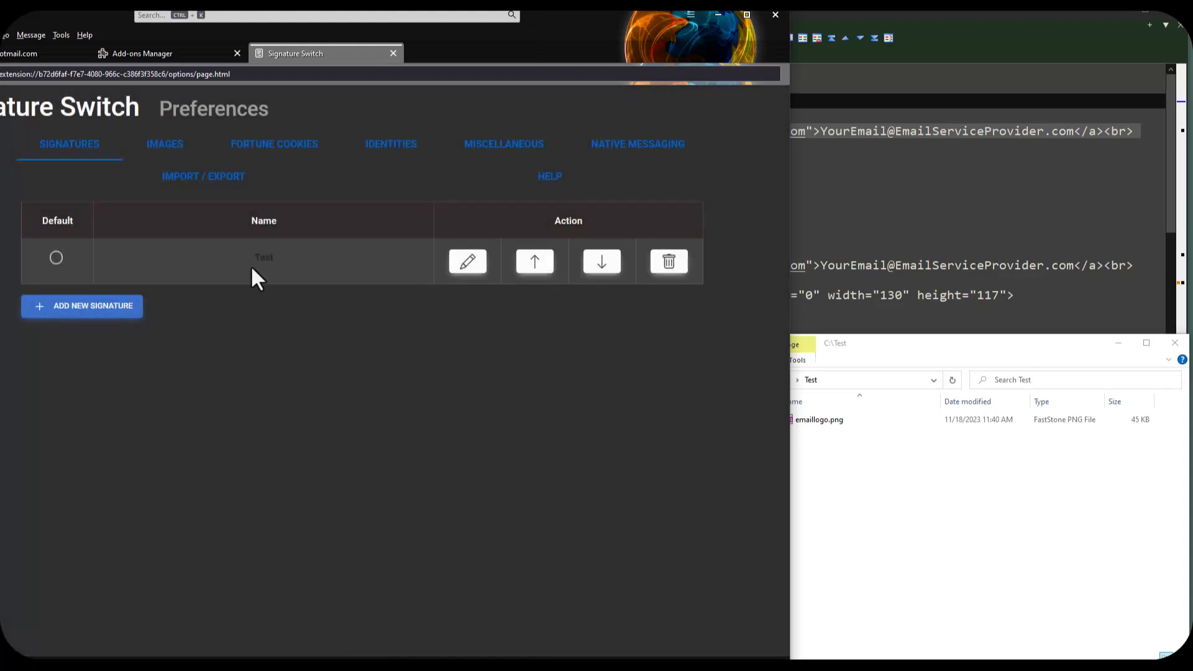
# - Add a new image entry in Signature Switch and load emaillogo.png from C:\Test into it
pyautogui.click(168, 147)
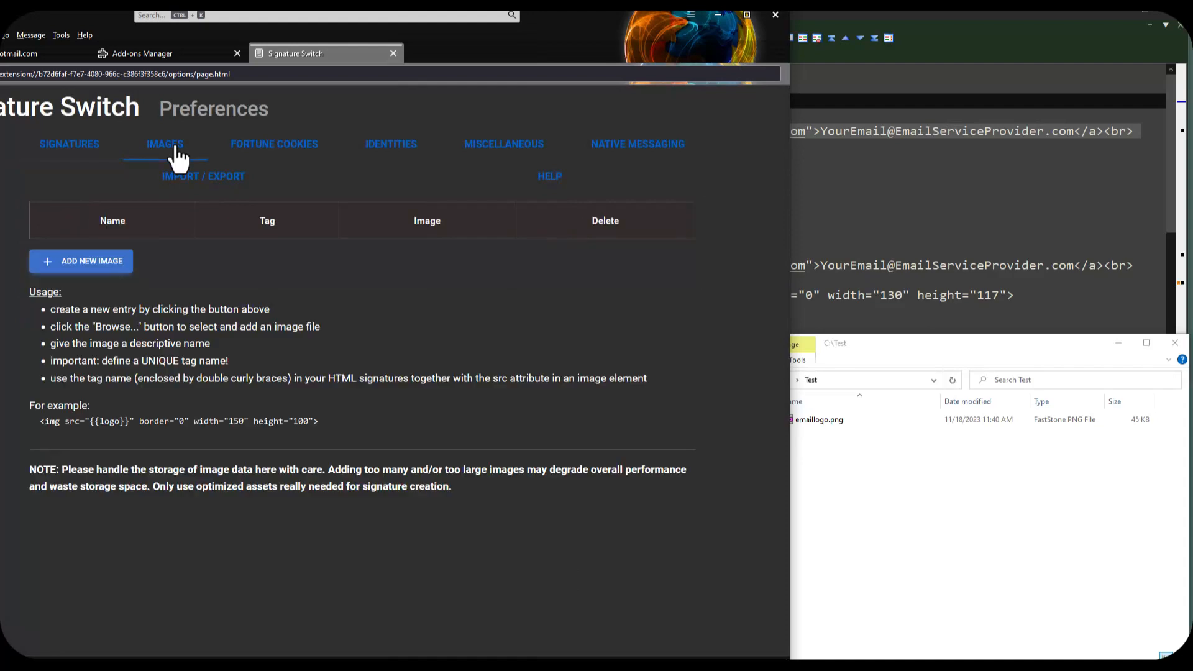
pyautogui.click(93, 262)
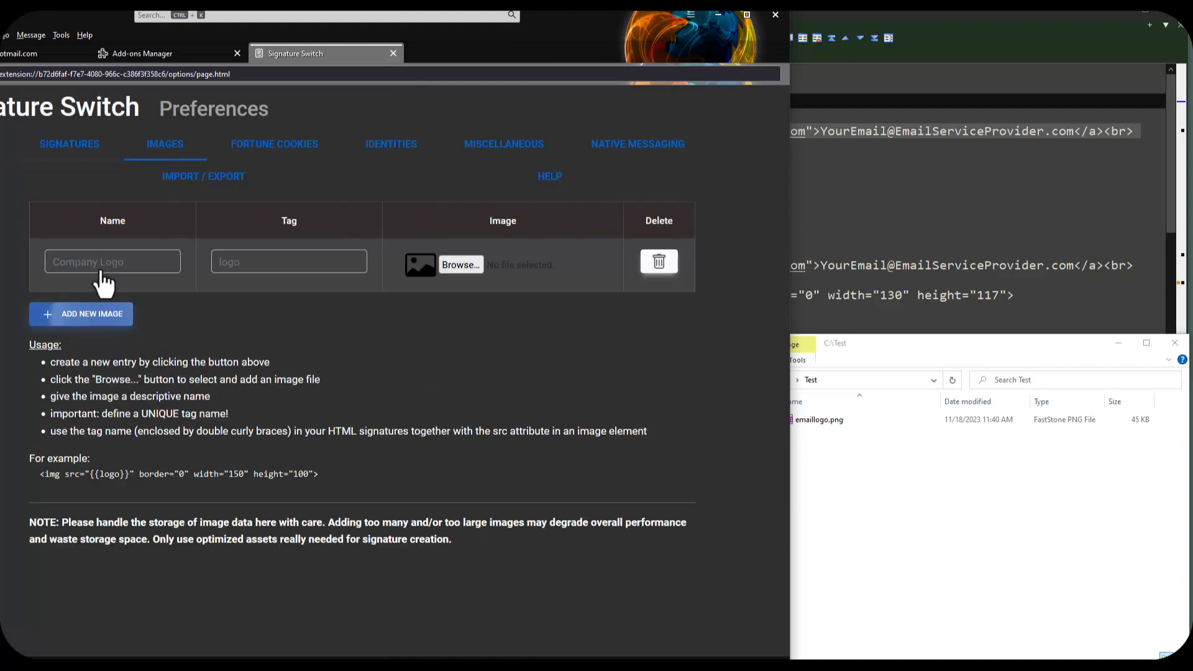
pyautogui.click(458, 266)
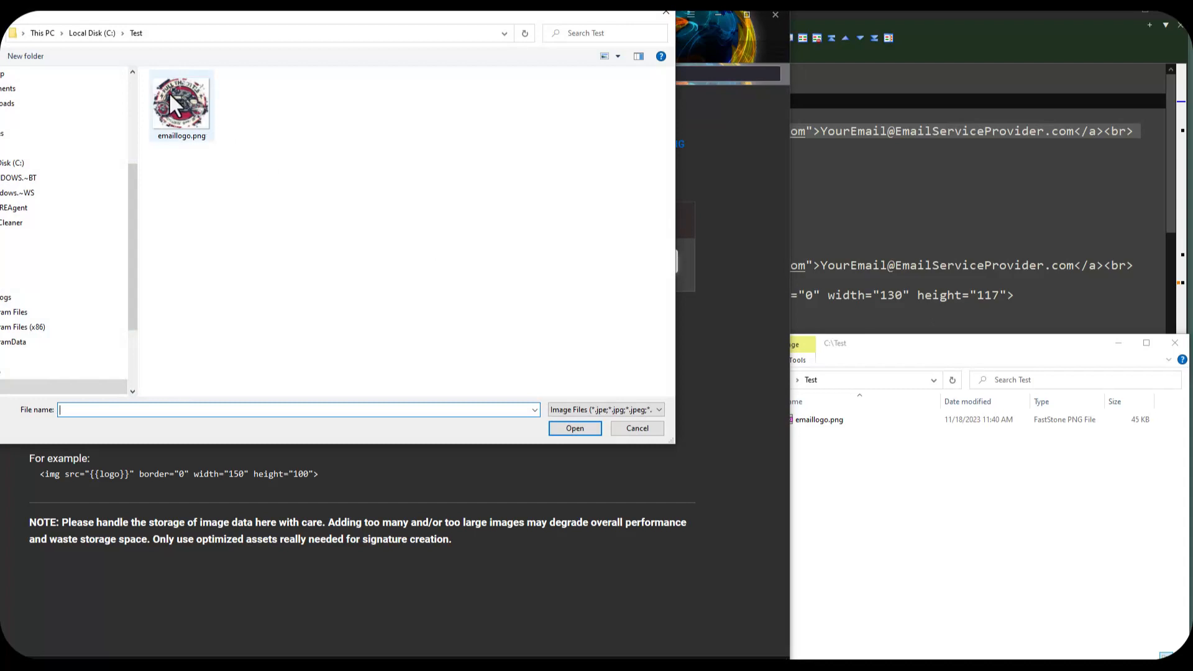
pyautogui.doubleClick(170, 99)
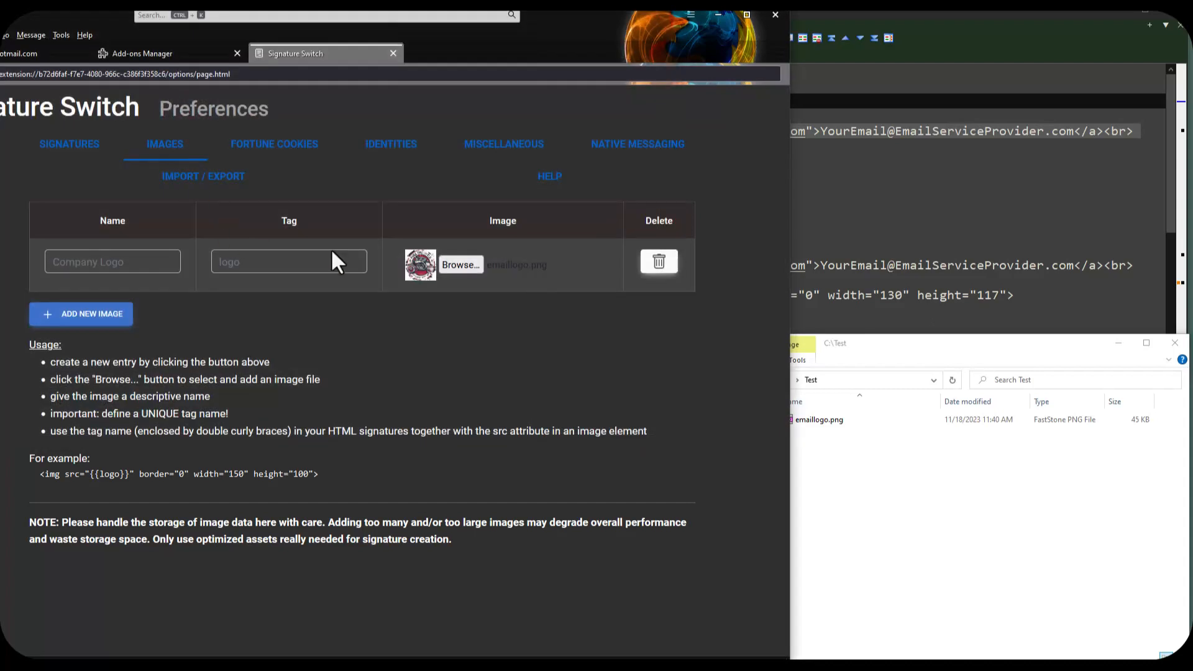
# - Name the new image entry "Logo"
pyautogui.click(118, 261)
pyautogui.write('Email')
pyautogui.write(' Logo')
pyautogui.press('BackSpace')
pyautogui.press('BackSpace')
pyautogui.press('BackSpace')
pyautogui.press('BackSpace')
pyautogui.press('BackSpace')
pyautogui.press('BackSpace')
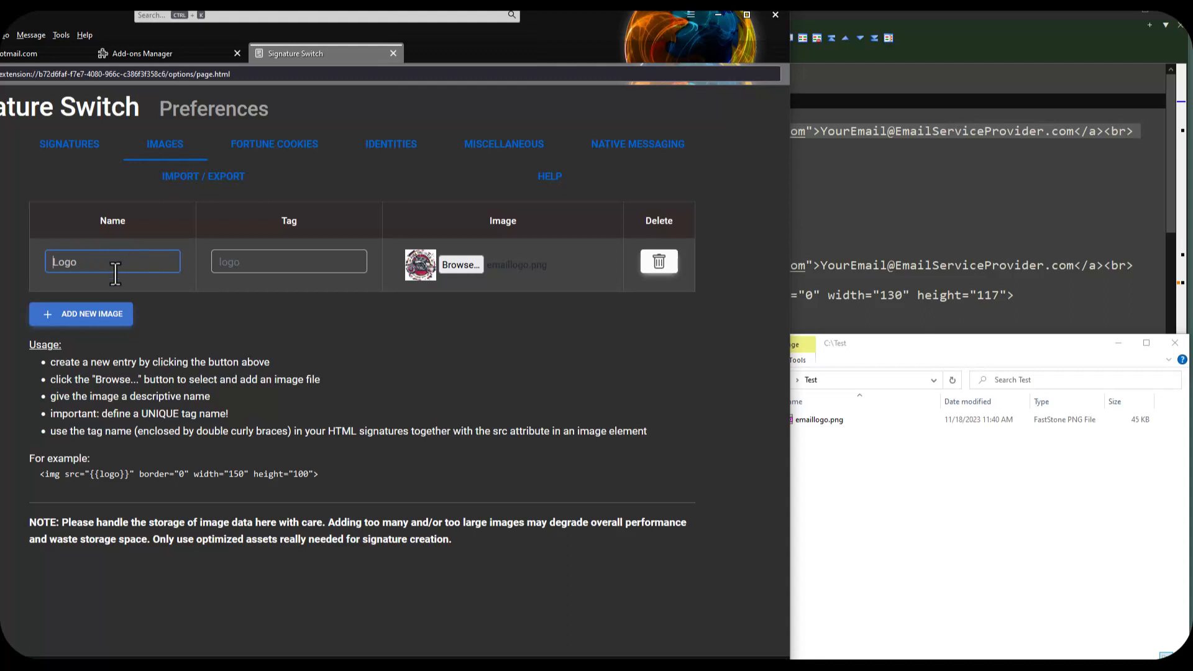
# - Set the image entry's tag to "emaillogo", matching the logo's file name without its extension
pyautogui.click(255, 262)
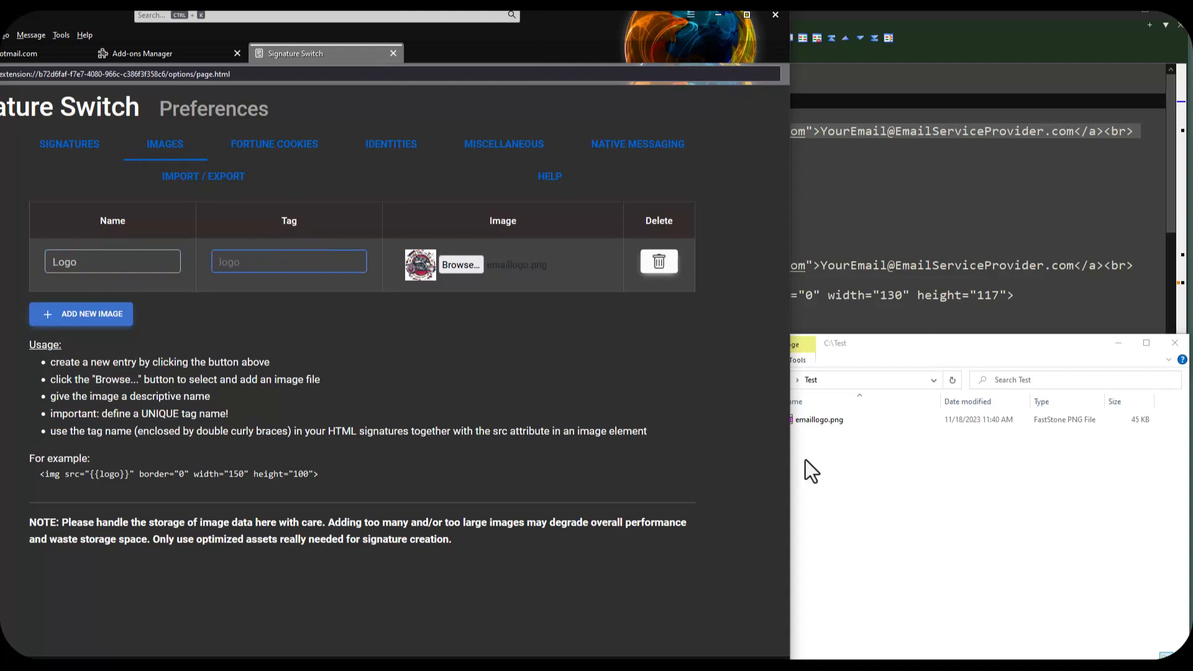
pyautogui.click(802, 441)
pyautogui.click(816, 419)
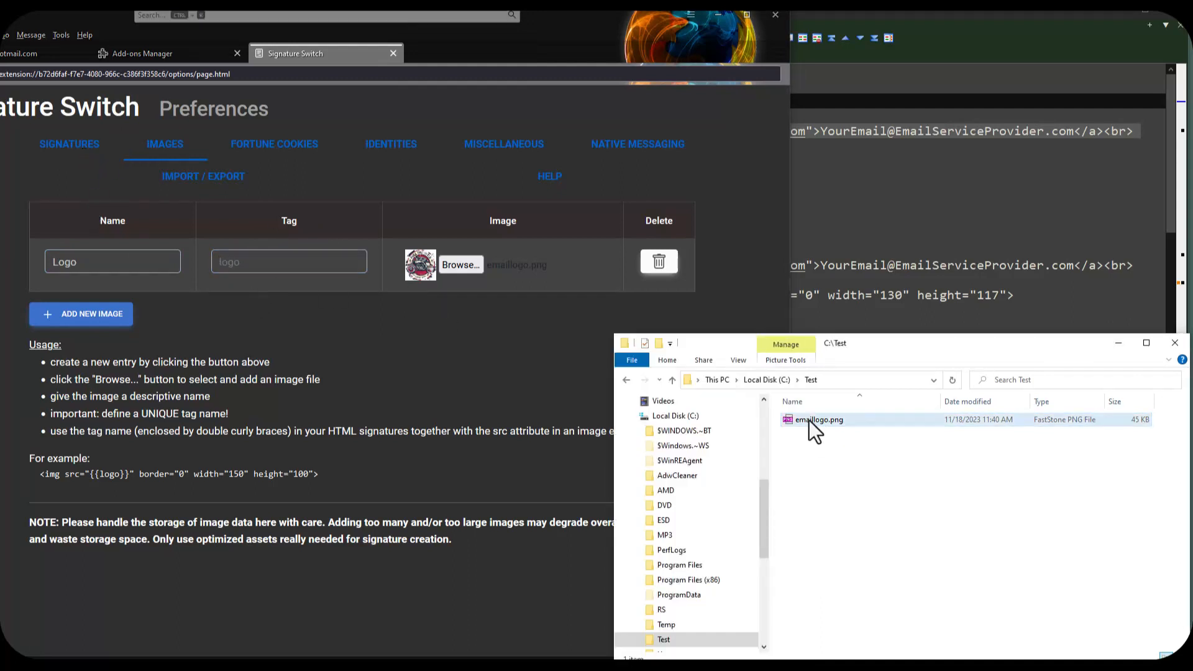
pyautogui.click(813, 425)
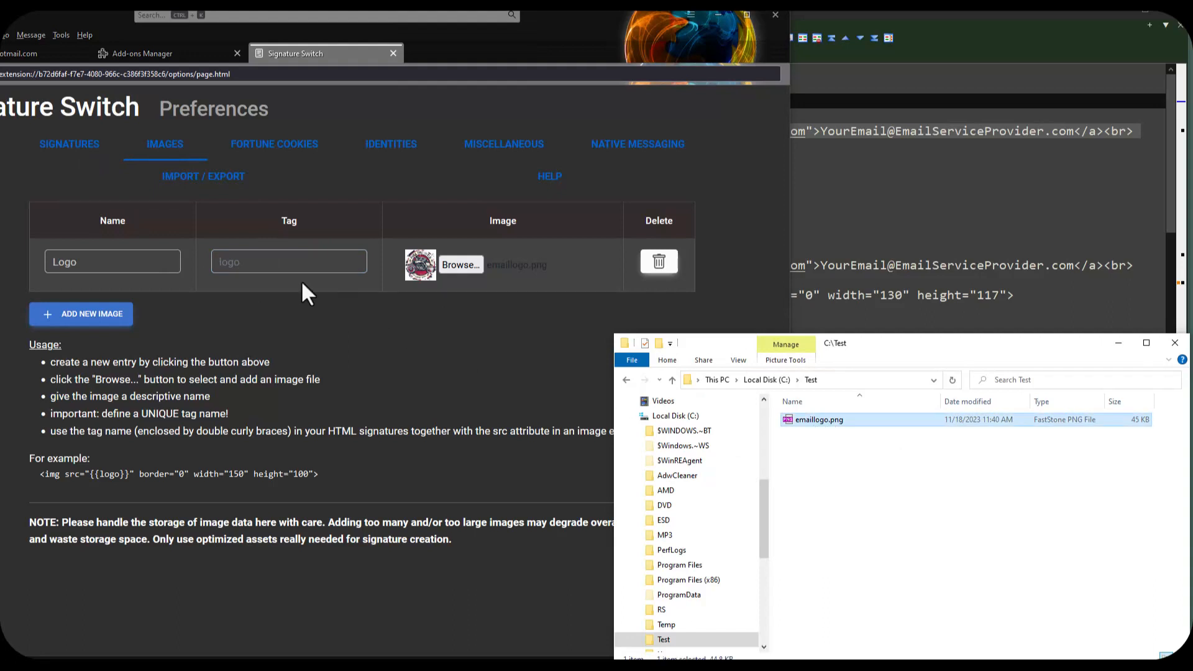
pyautogui.click(285, 264)
pyautogui.write('em')
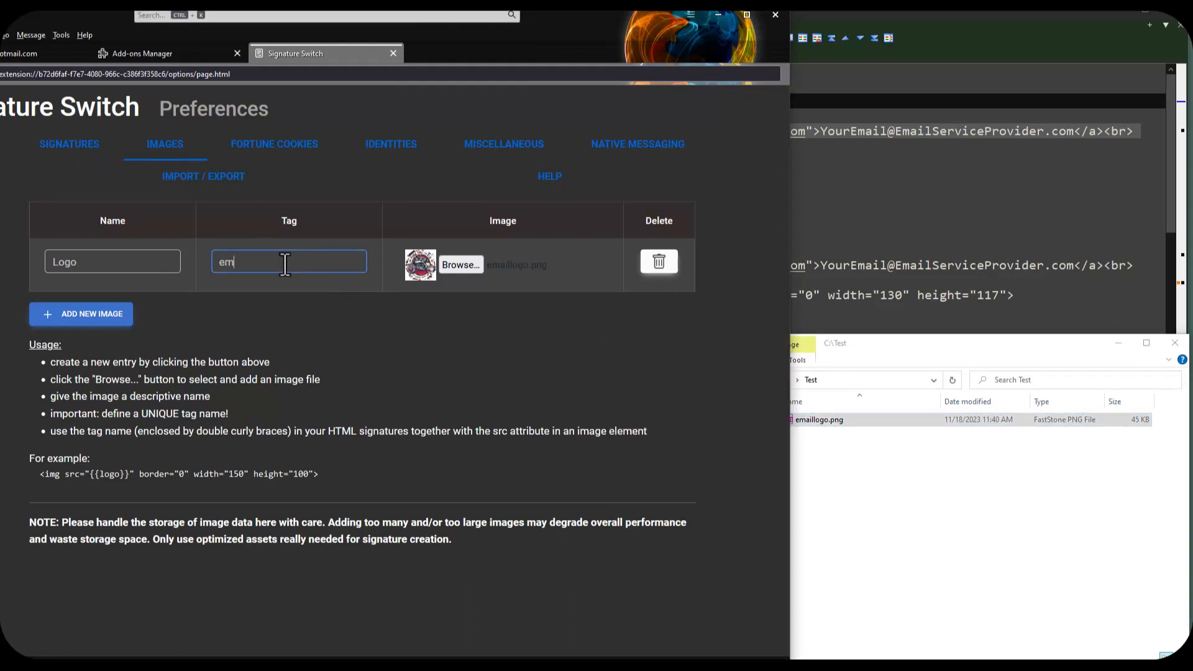
pyautogui.write('aillogo')
pyautogui.press('Tab')
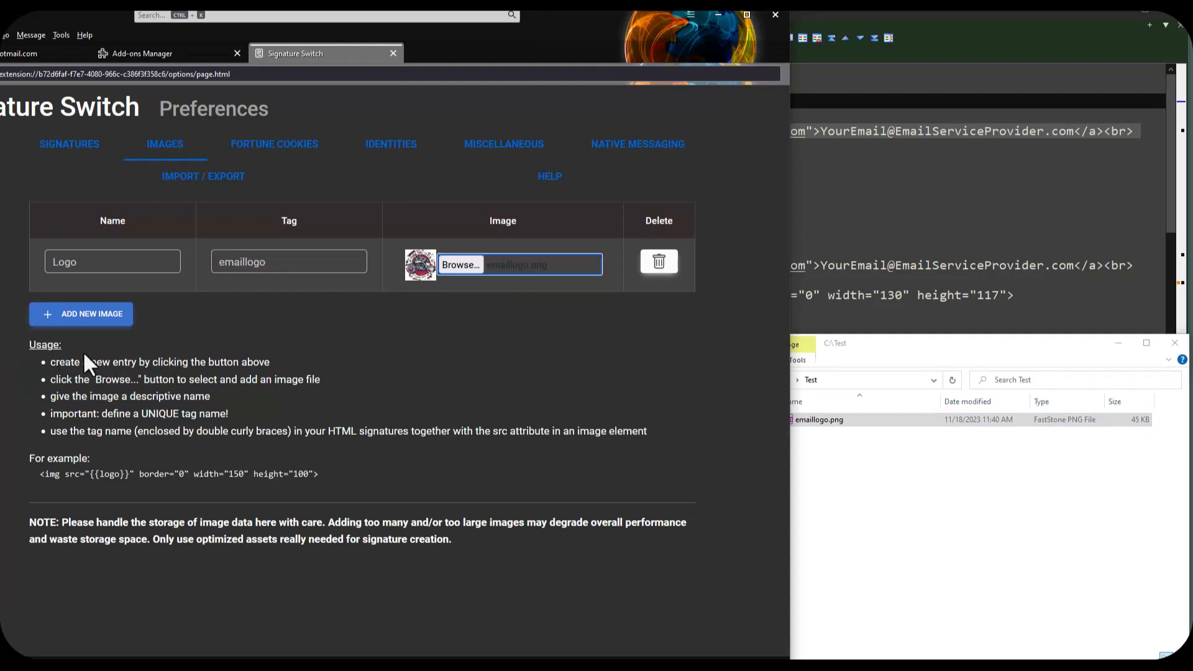
# - Reopen the Test signature to check that its HTML image tag matches the image entry, and save it
pyautogui.click(83, 148)
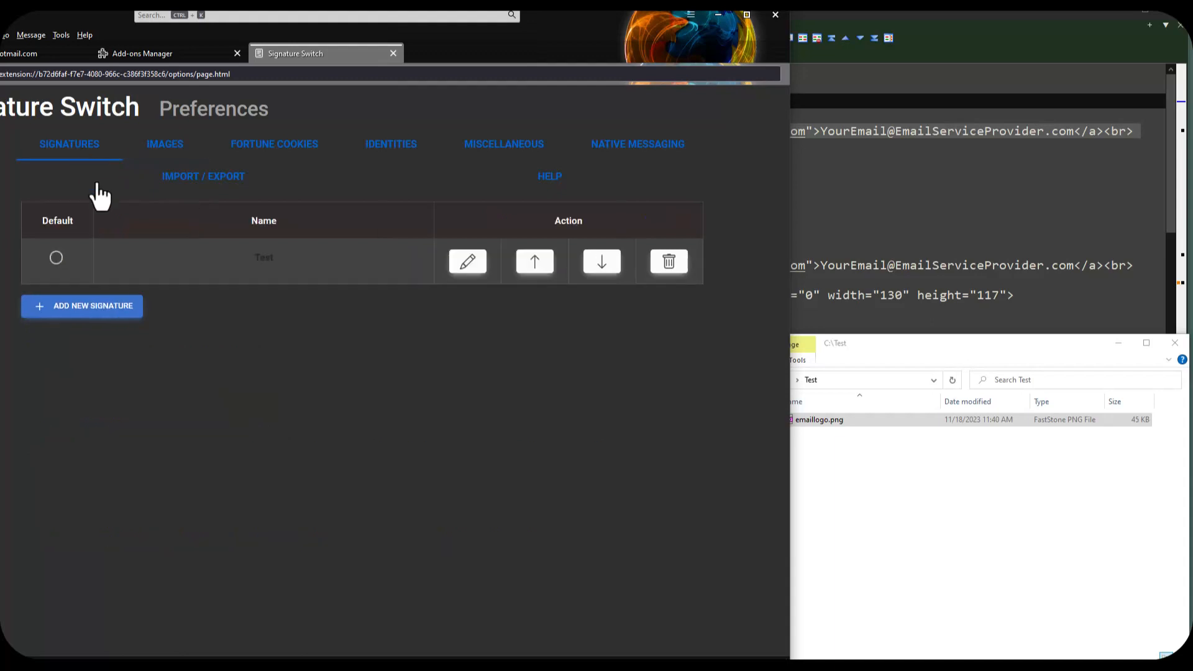
pyautogui.click(480, 266)
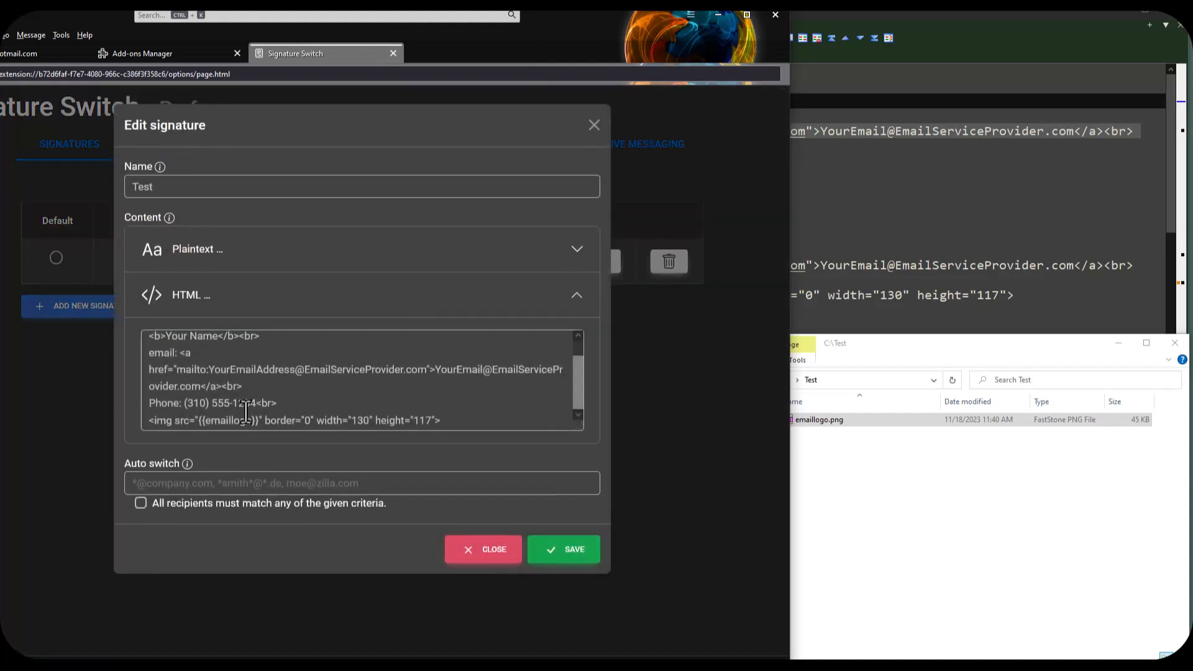
pyautogui.click(575, 553)
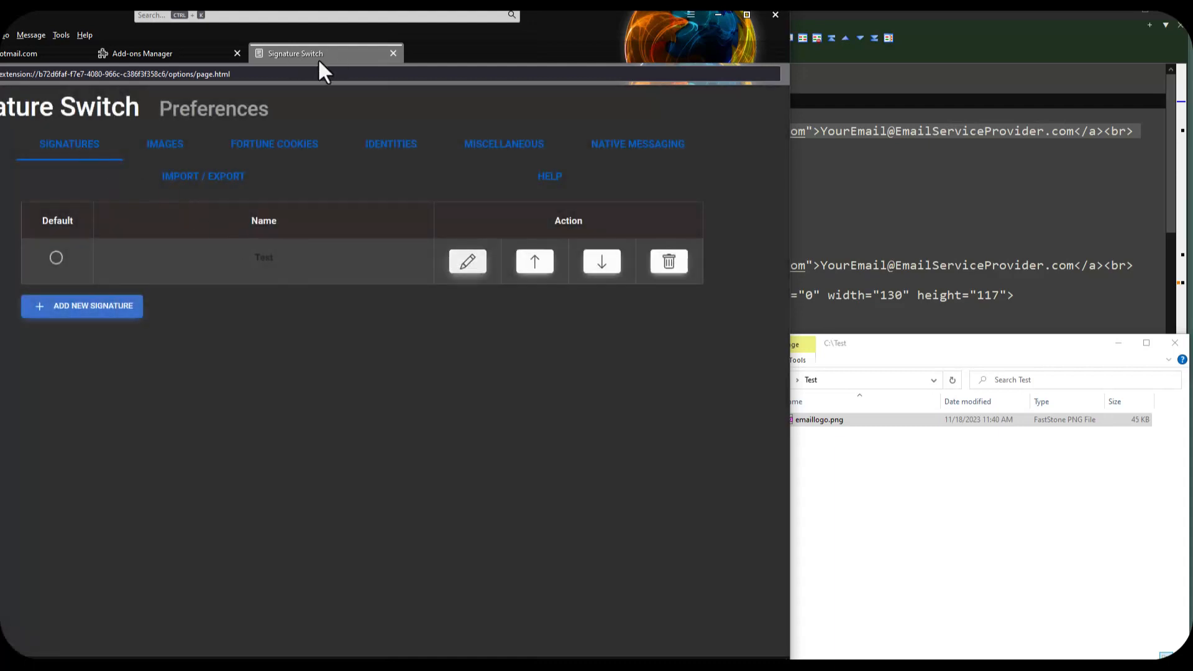
# - Assign the Test signature to the last Hotmail identity in Signature Switch and reload the identities
pyautogui.click(31, 52)
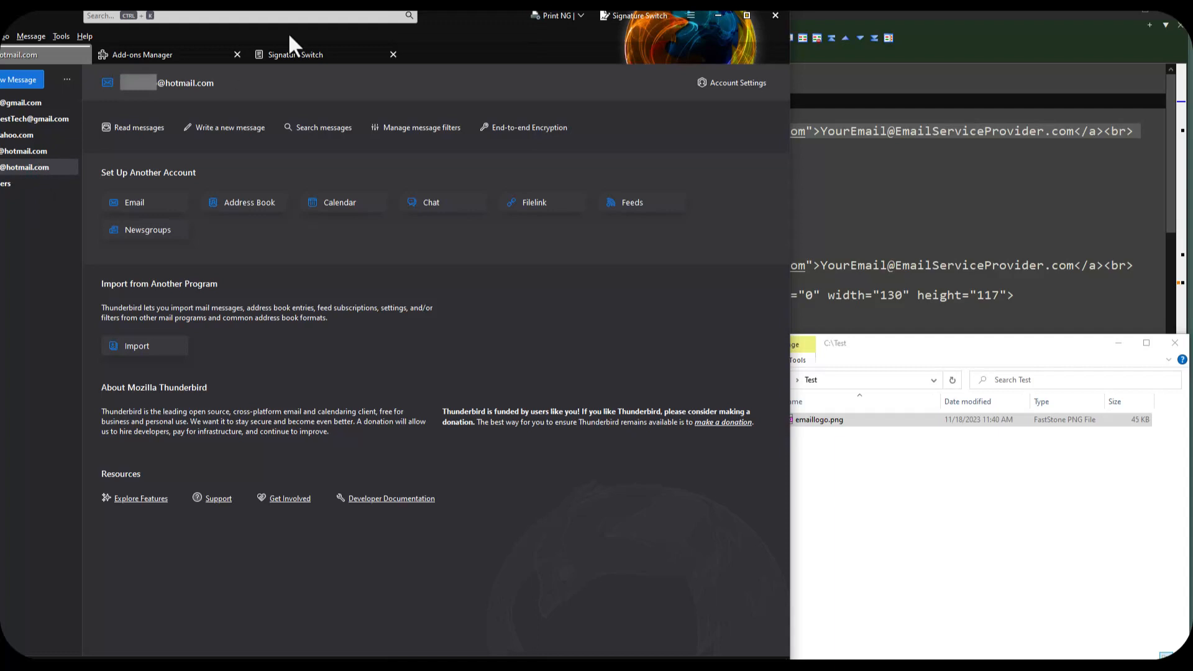
pyautogui.click(292, 54)
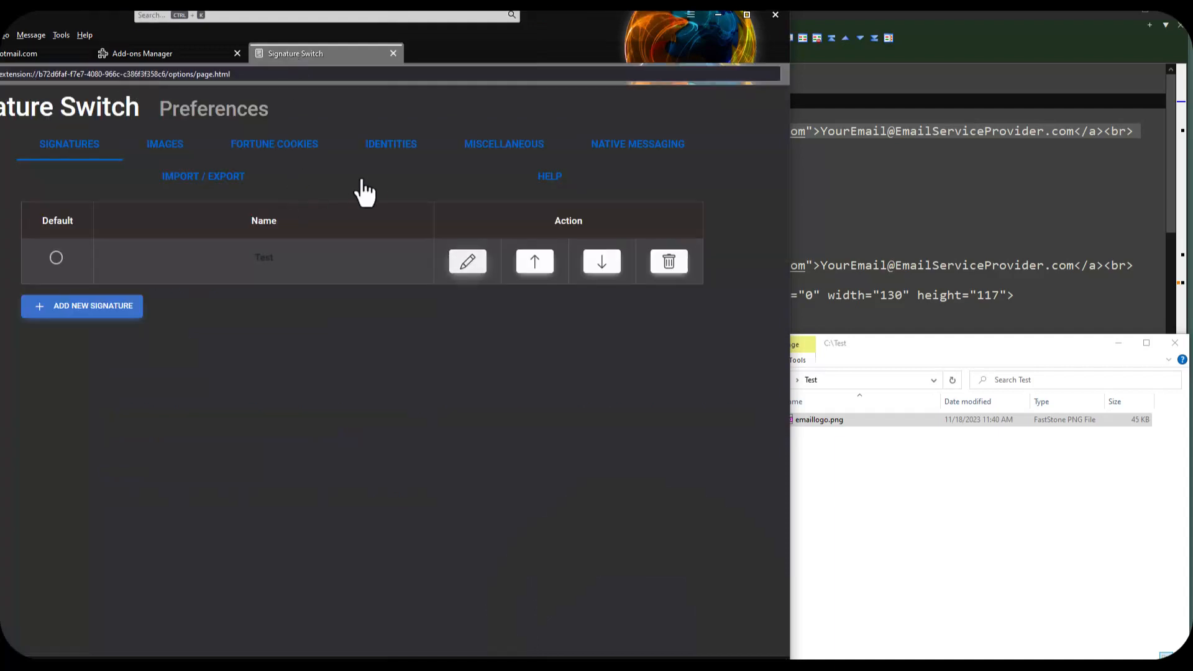
pyautogui.click(409, 164)
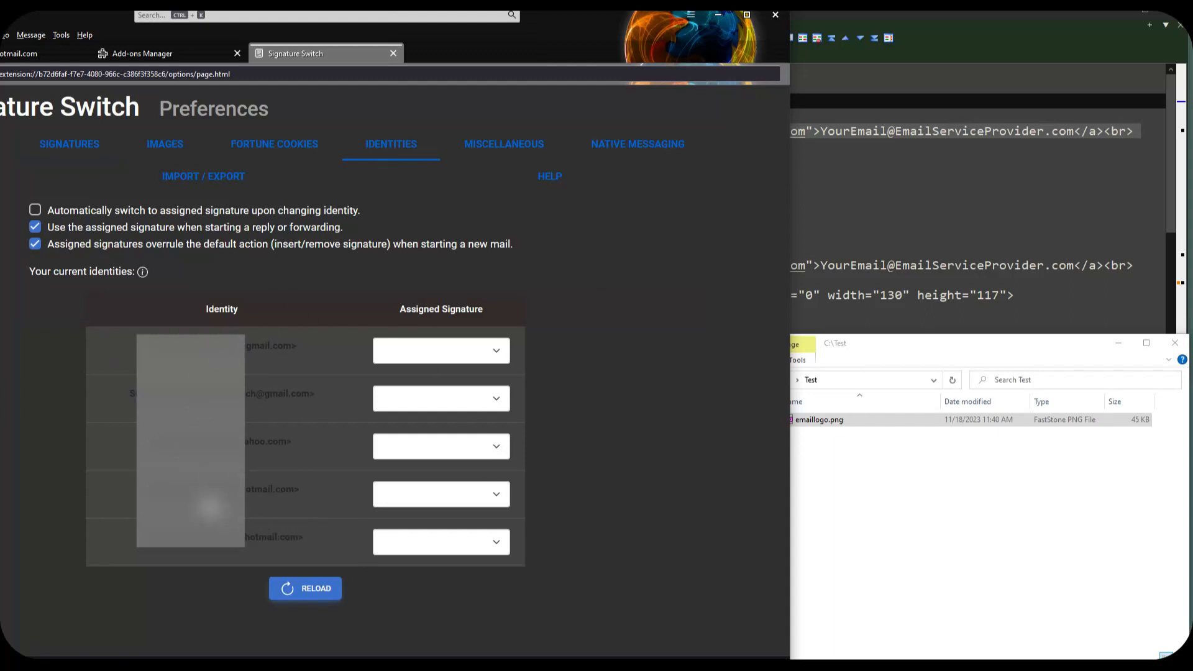
pyautogui.click(494, 543)
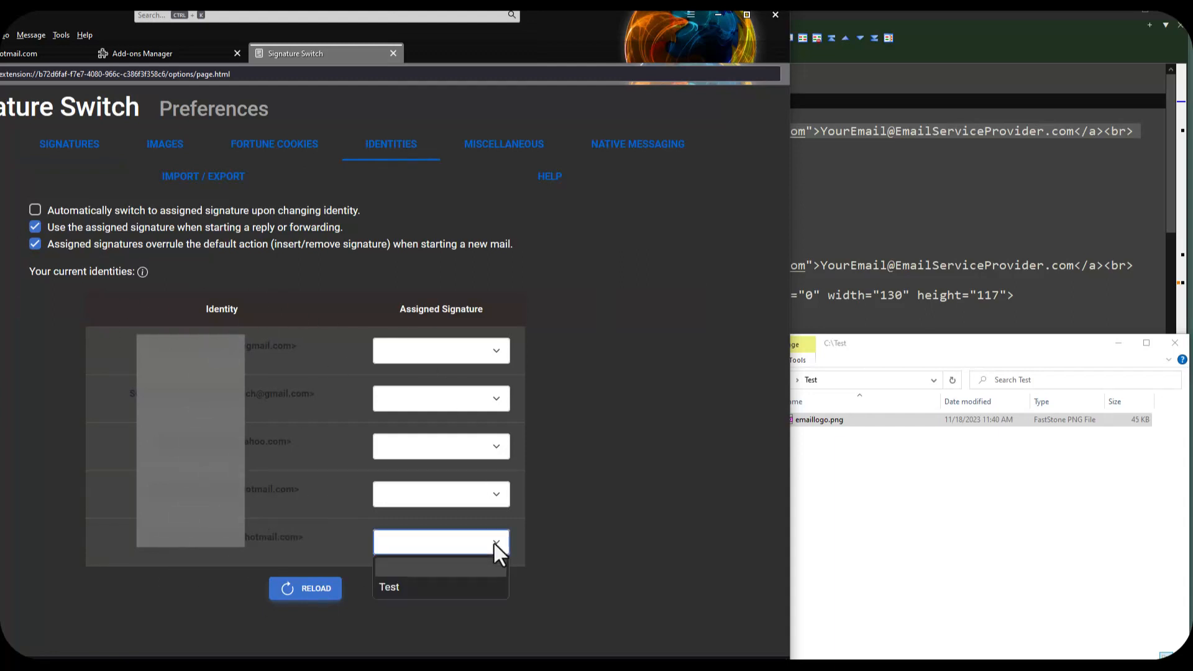
pyautogui.click(395, 595)
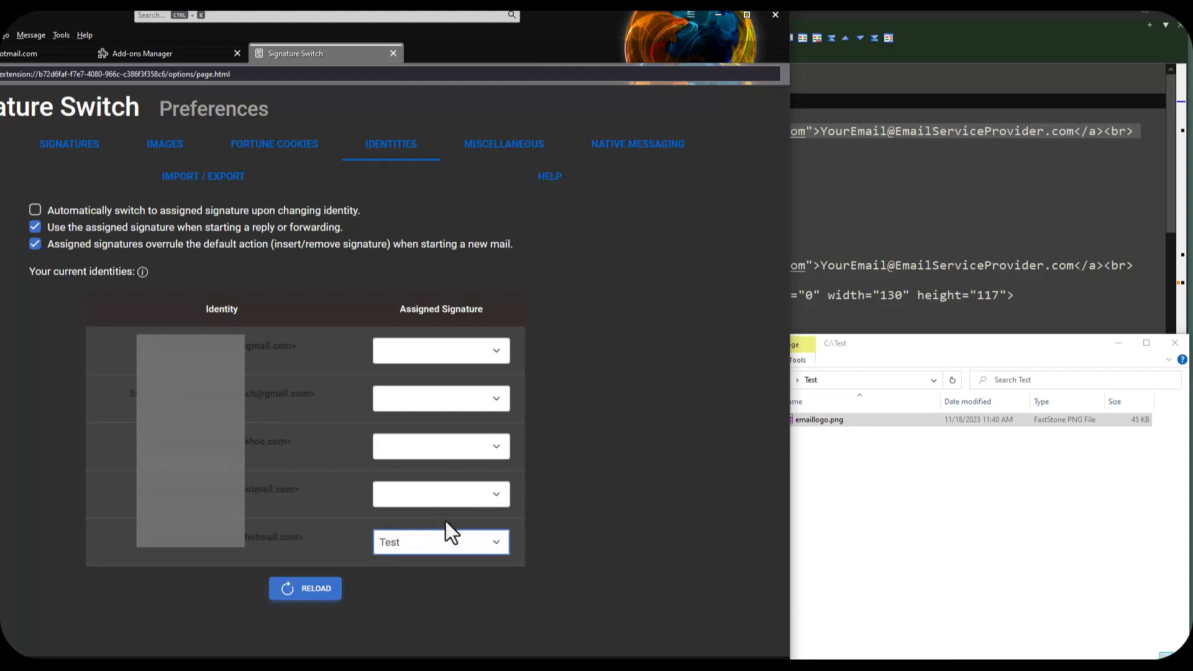
pyautogui.click(495, 540)
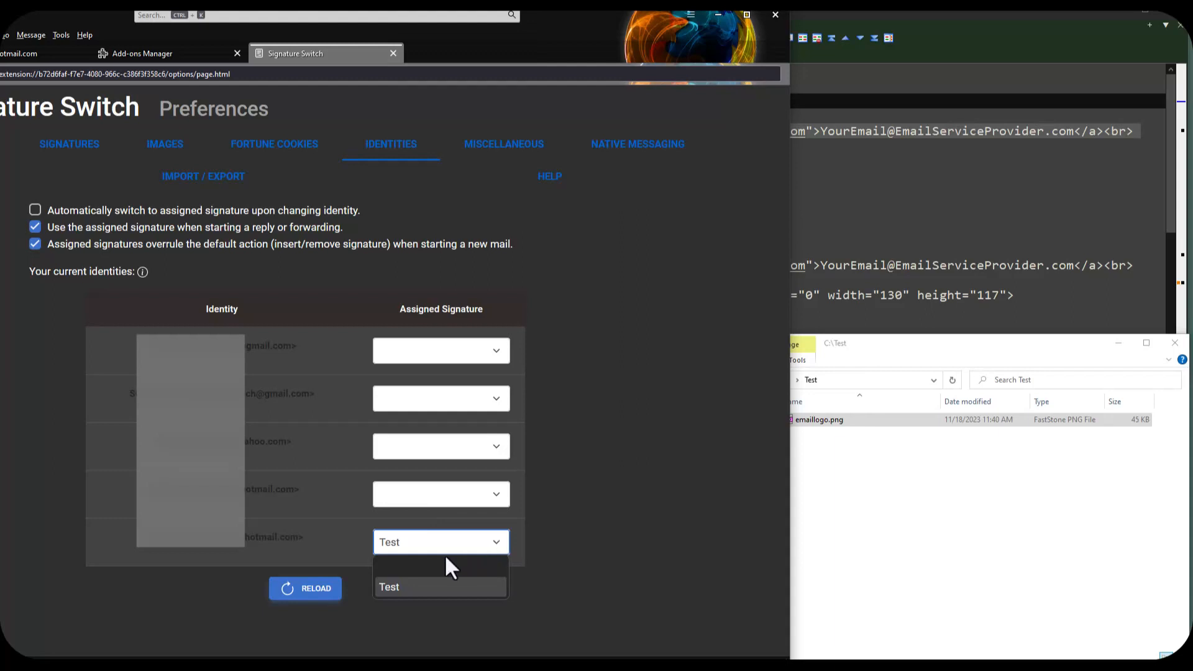
pyautogui.click(439, 586)
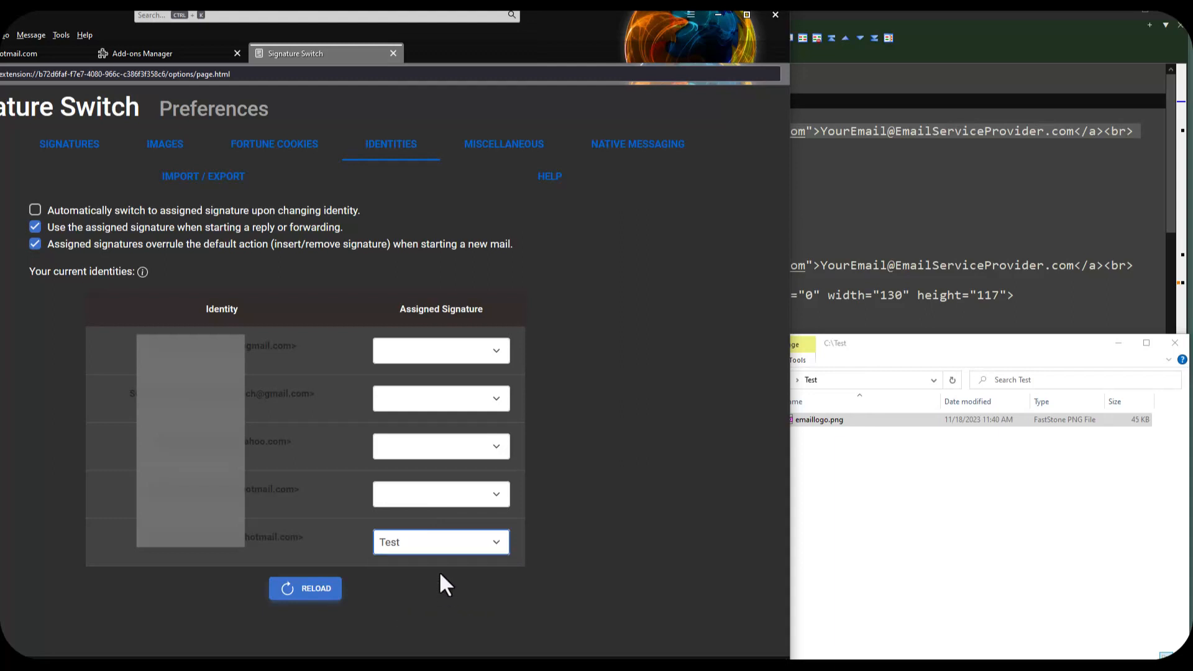
pyautogui.click(313, 604)
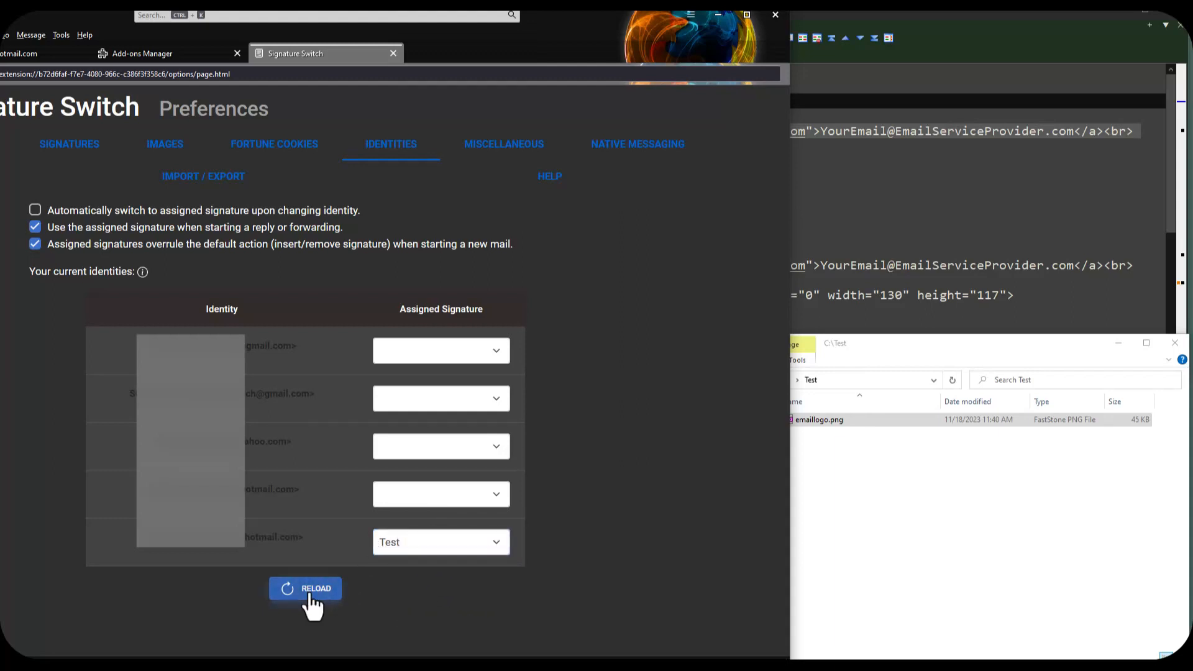
# - Start a new message from the last Hotmail account to check its signature
pyautogui.click(12, 52)
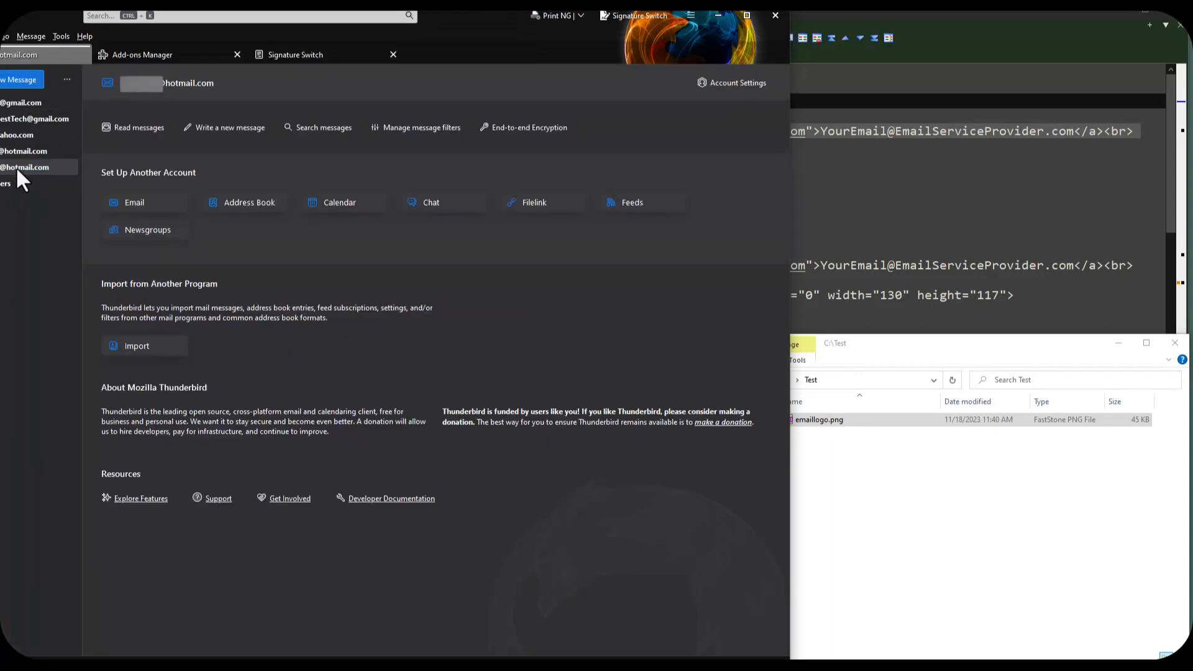
pyautogui.click(16, 167)
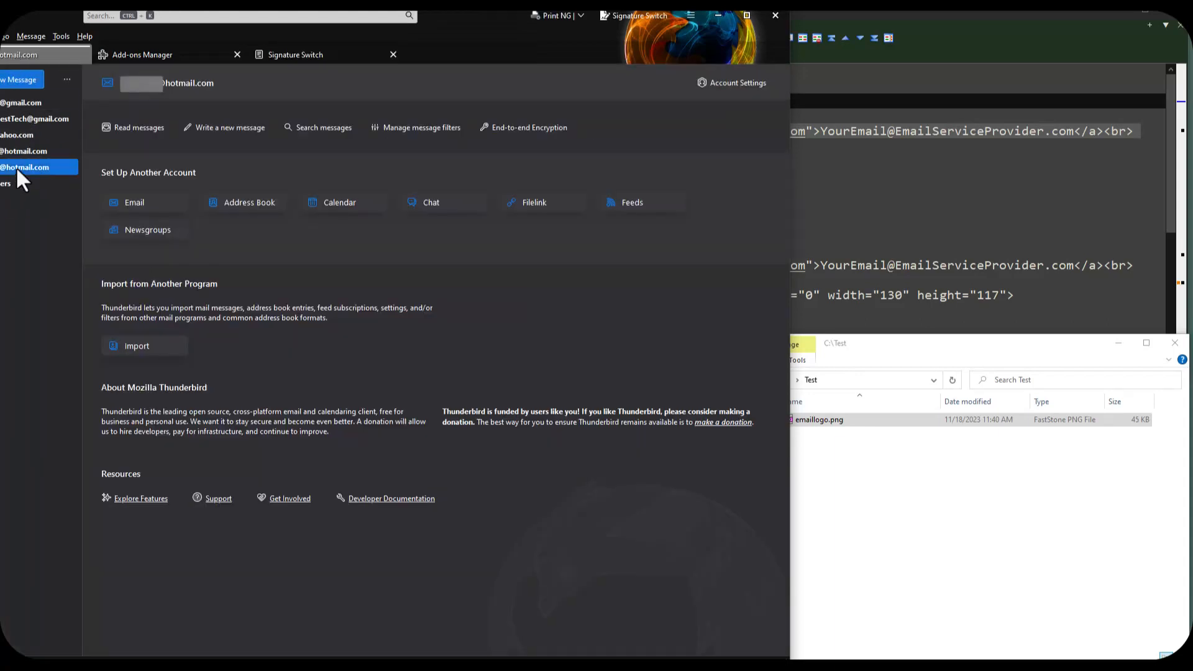
pyautogui.click(22, 80)
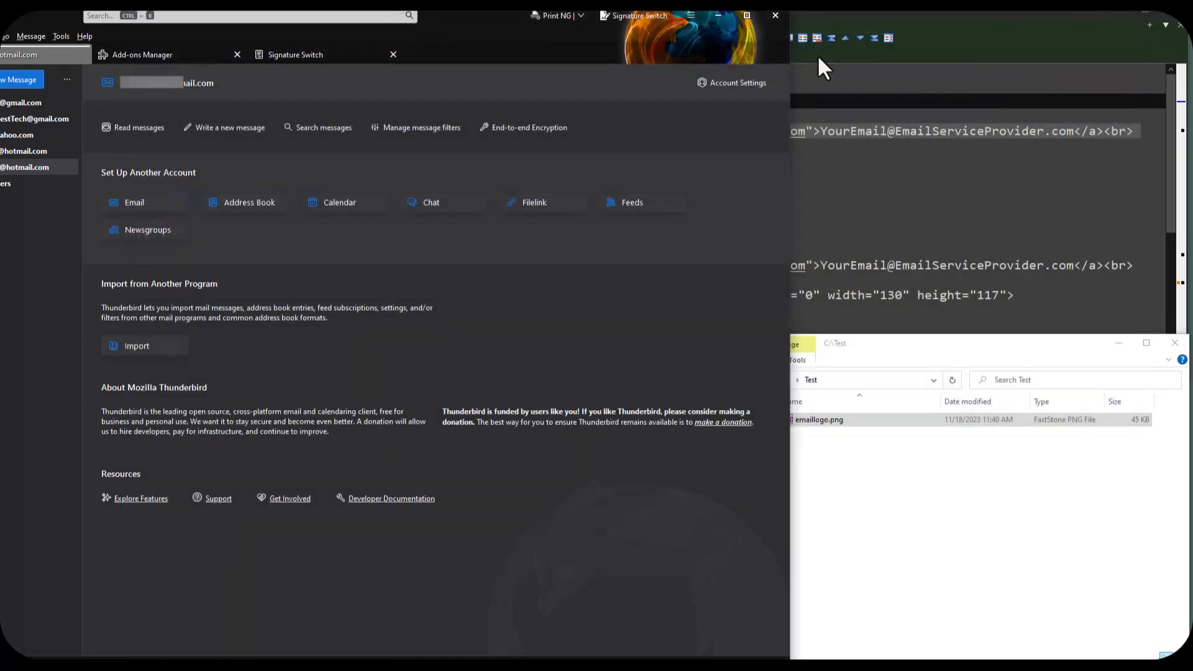
# - Clear the signature assigned to the last Hotmail identity in Signature Switch
pyautogui.click(302, 56)
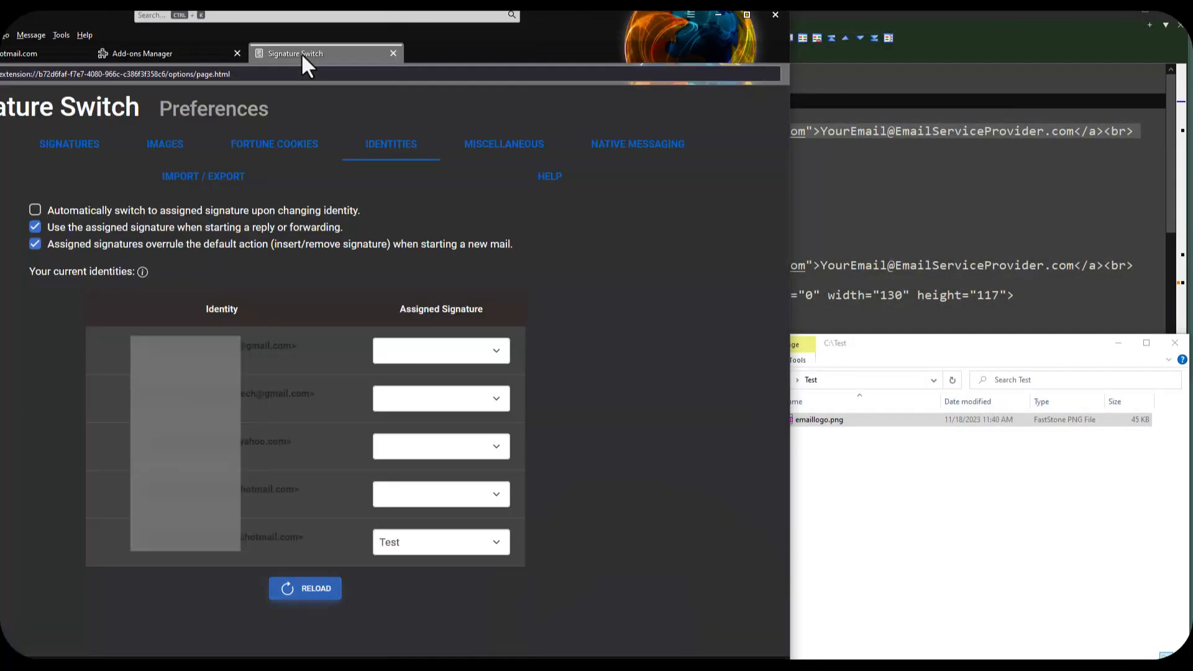
pyautogui.click(178, 56)
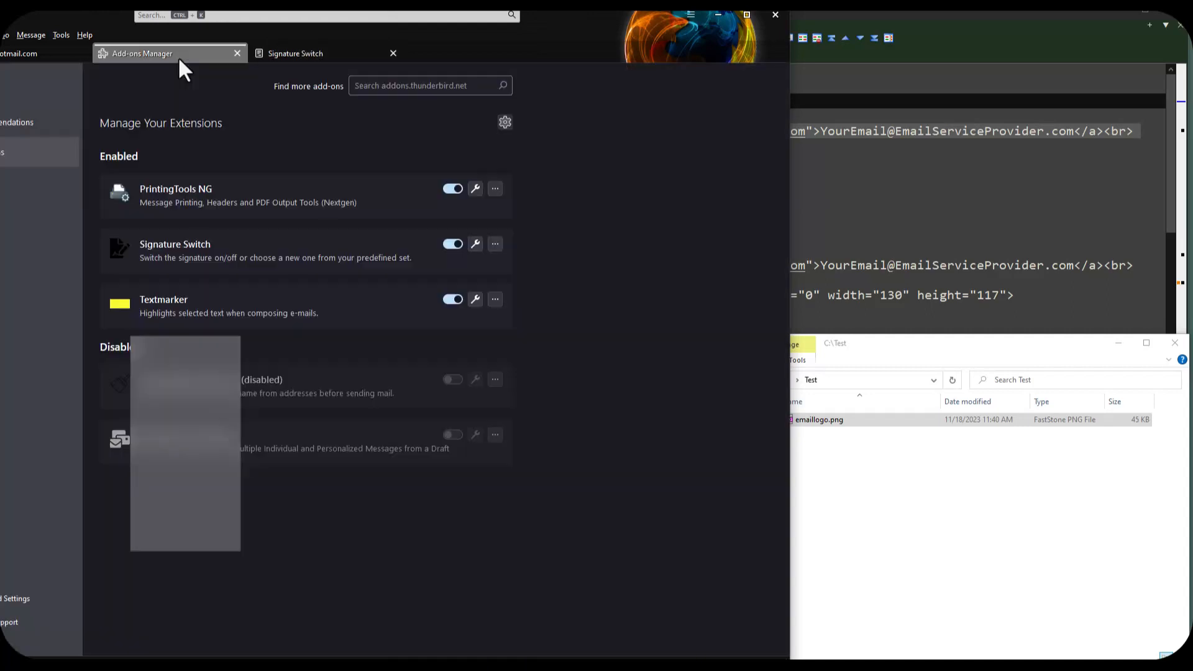
pyautogui.click(304, 54)
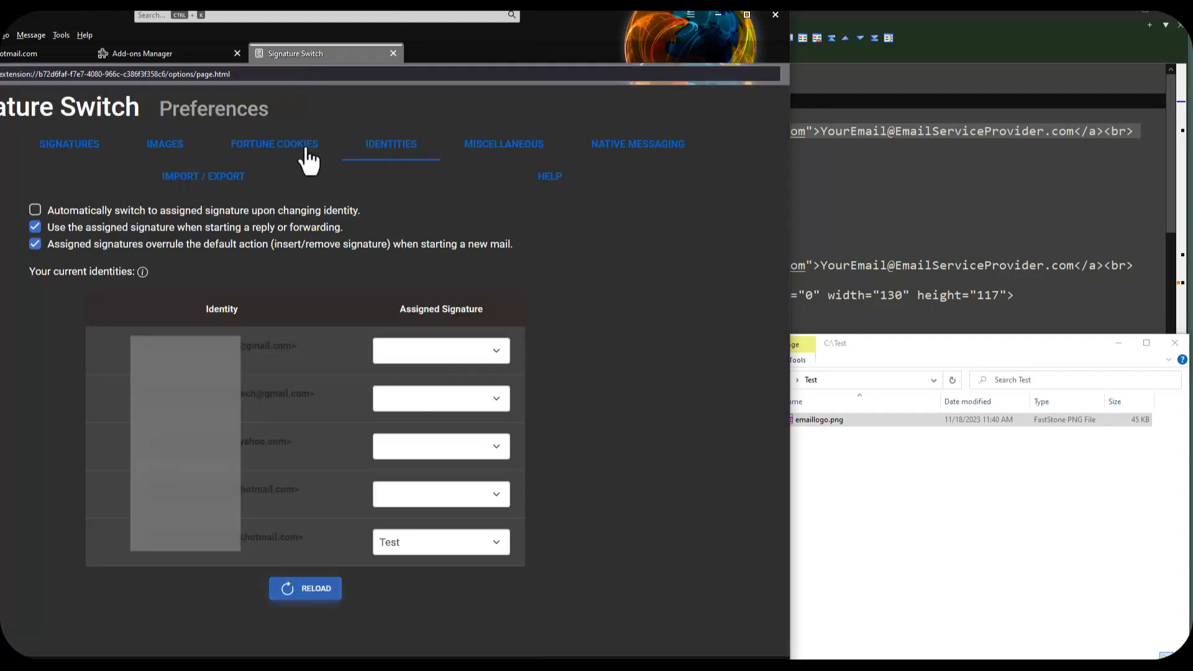
pyautogui.click(407, 543)
pyautogui.click(397, 568)
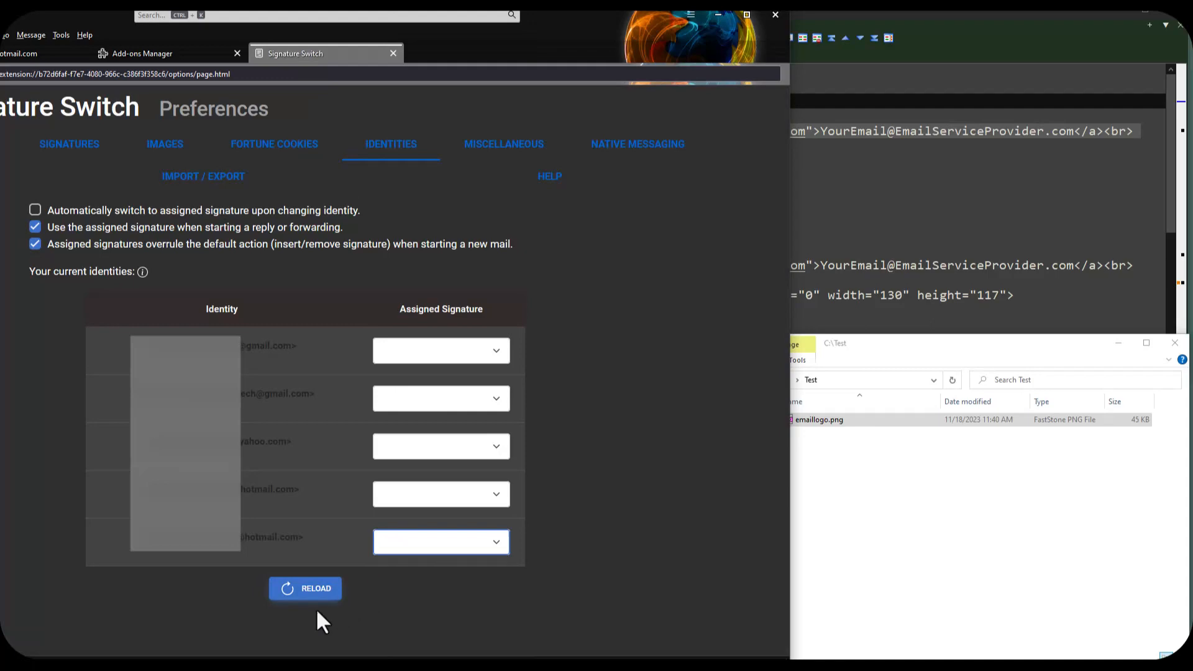
# - Delete the Logo image entry from the Signature Switch images
pyautogui.click(163, 147)
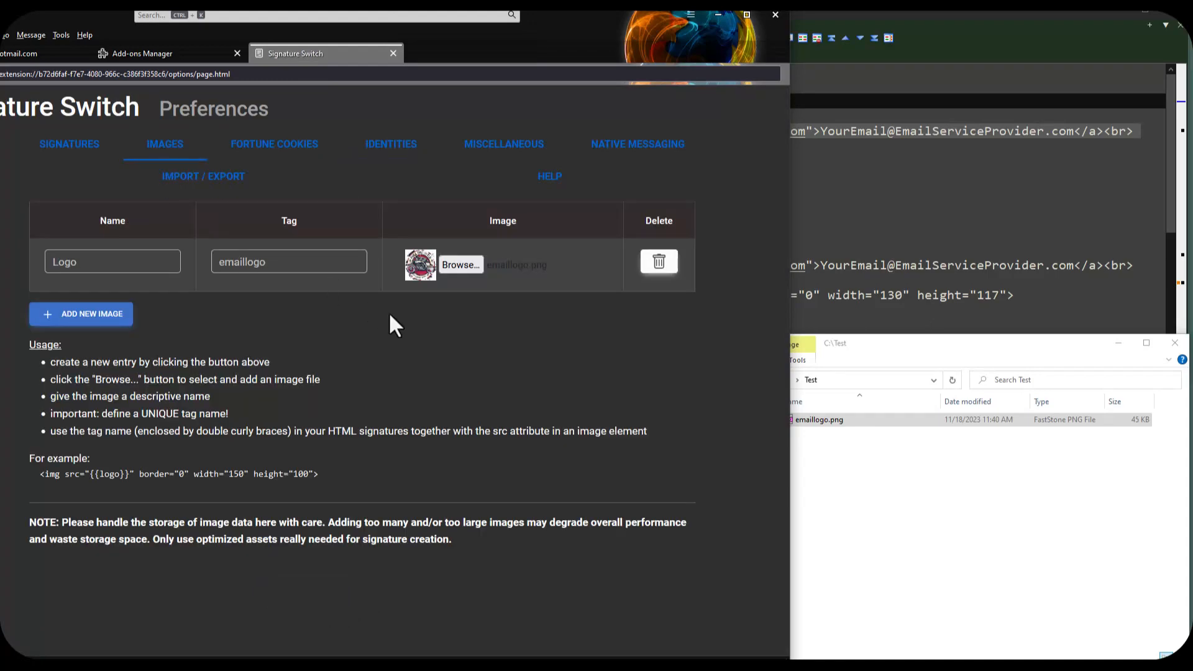
pyautogui.click(658, 261)
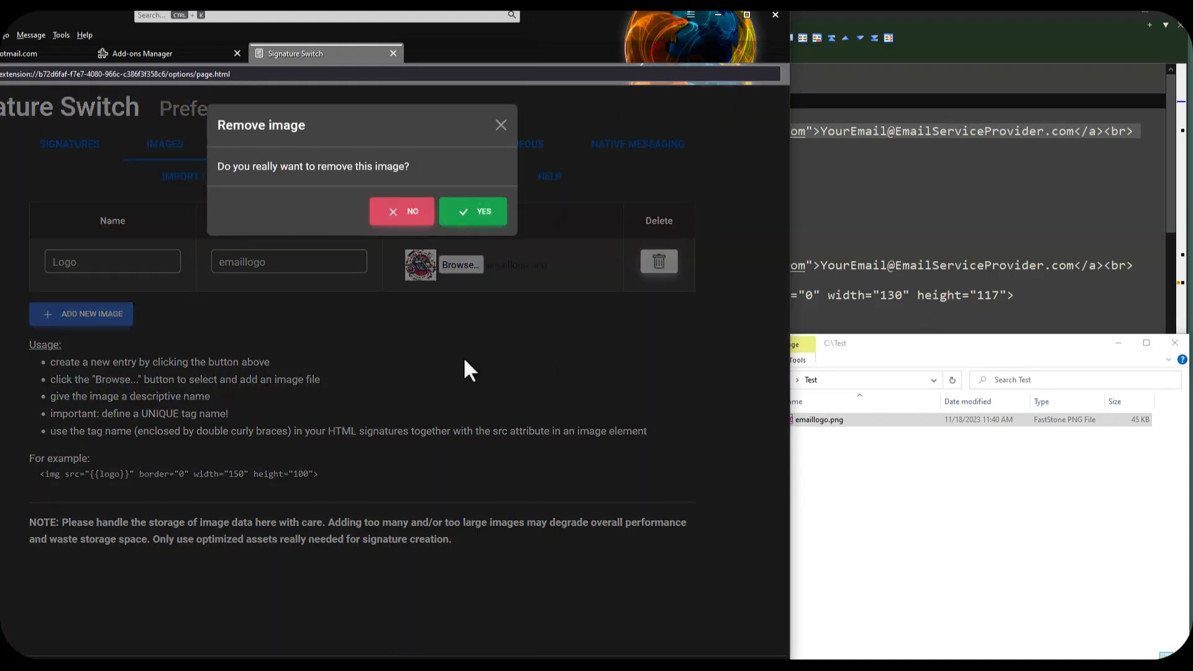
pyautogui.click(488, 215)
# - Delete the Test signature from Signature Switch and close the add-on's preferences
pyautogui.click(77, 149)
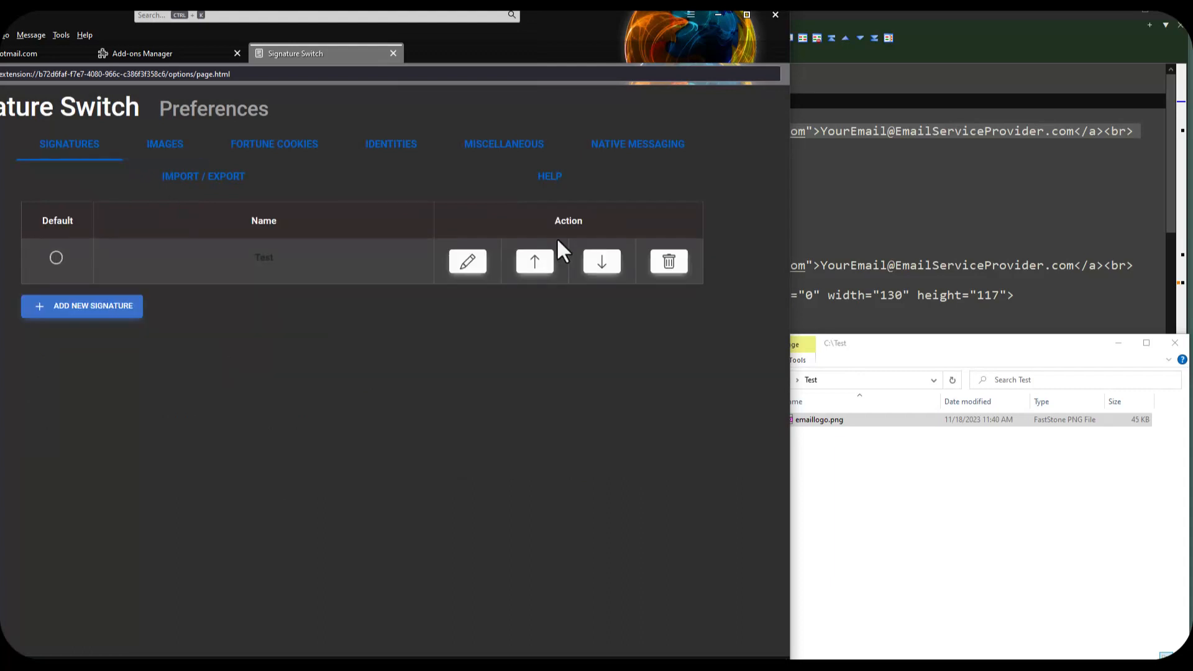
pyautogui.click(652, 262)
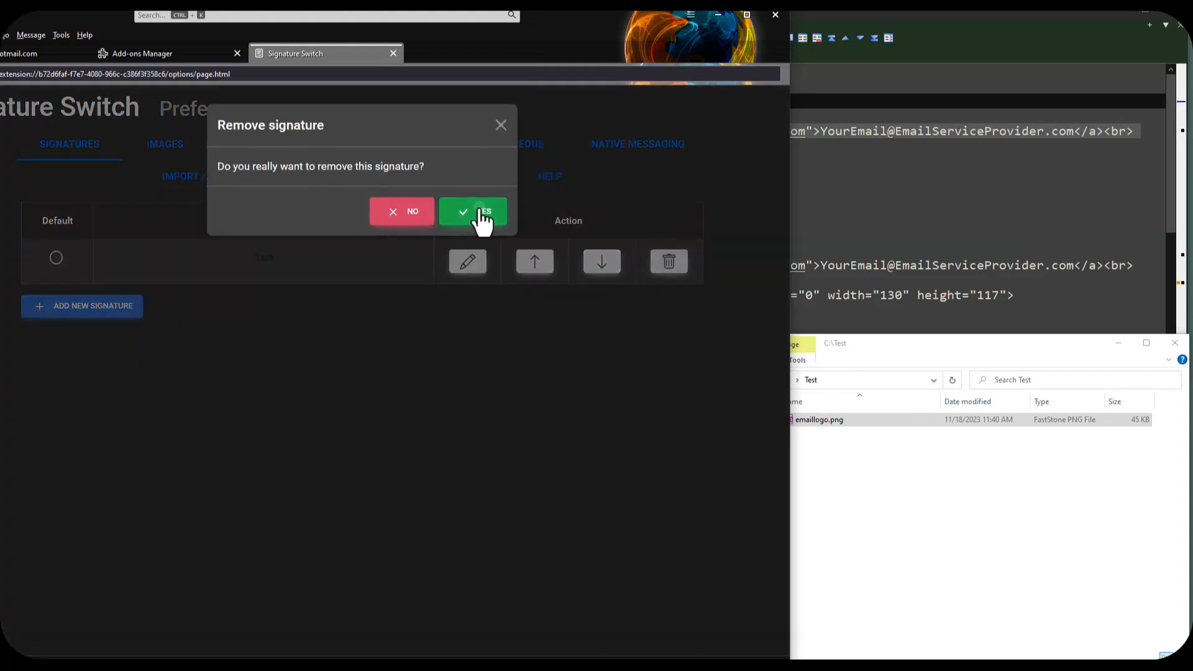
pyautogui.click(482, 216)
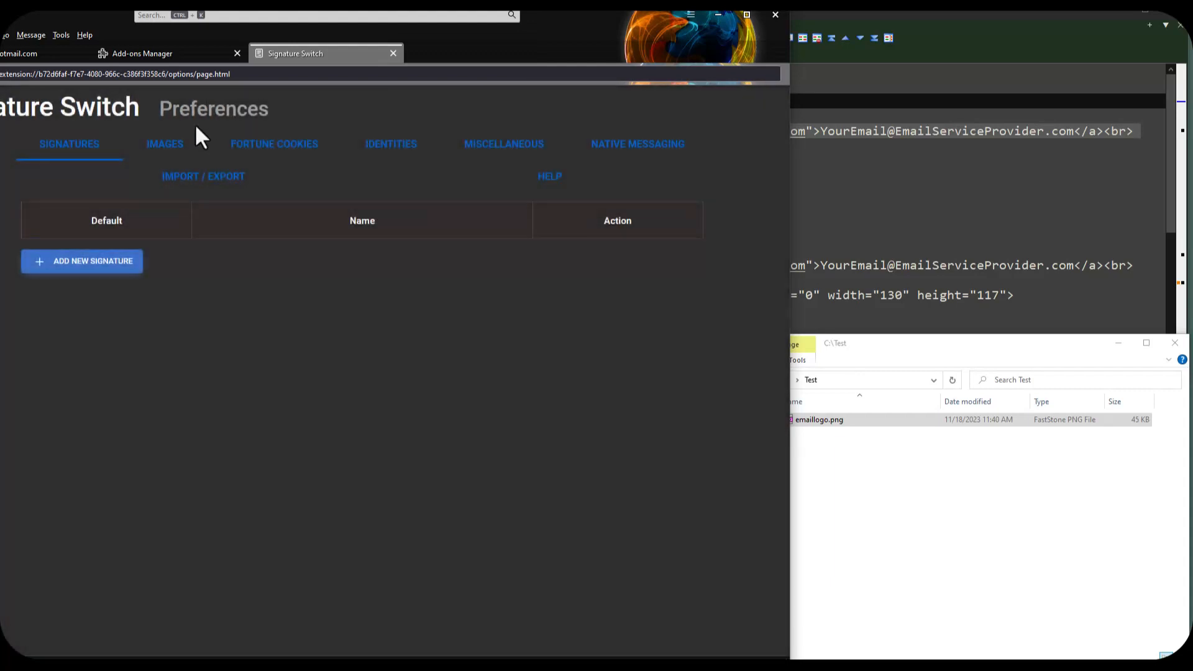
pyautogui.click(391, 53)
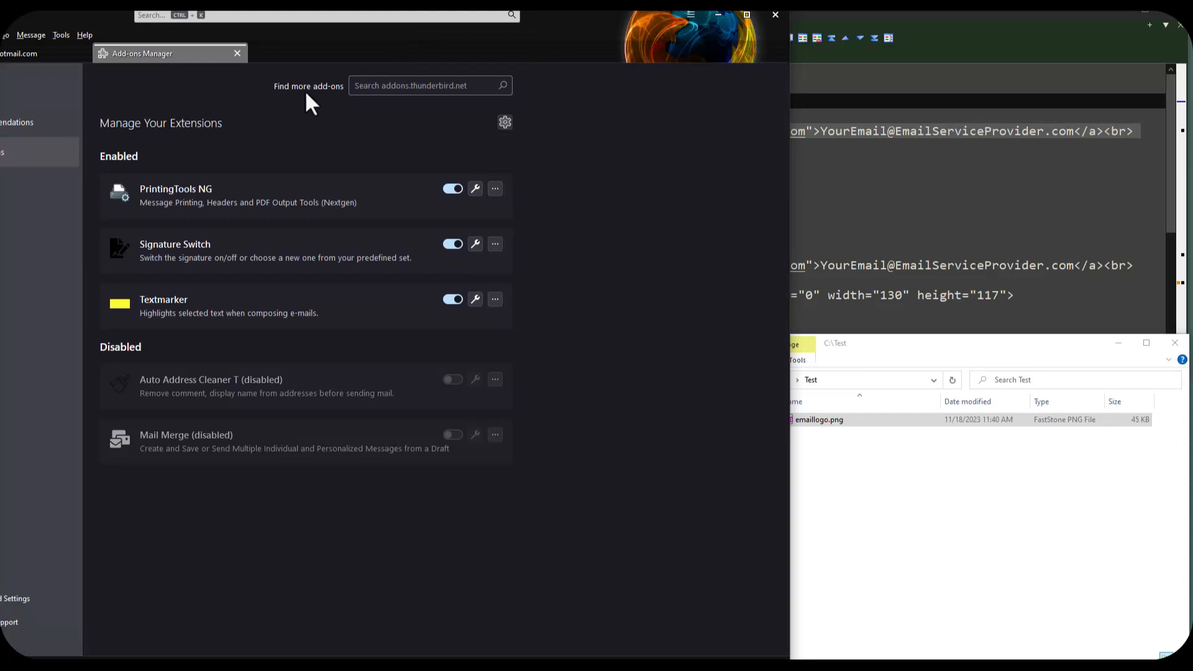
# - Select the last Hotmail account in the mail view and open its account settings
pyautogui.click(36, 55)
pyautogui.click(31, 167)
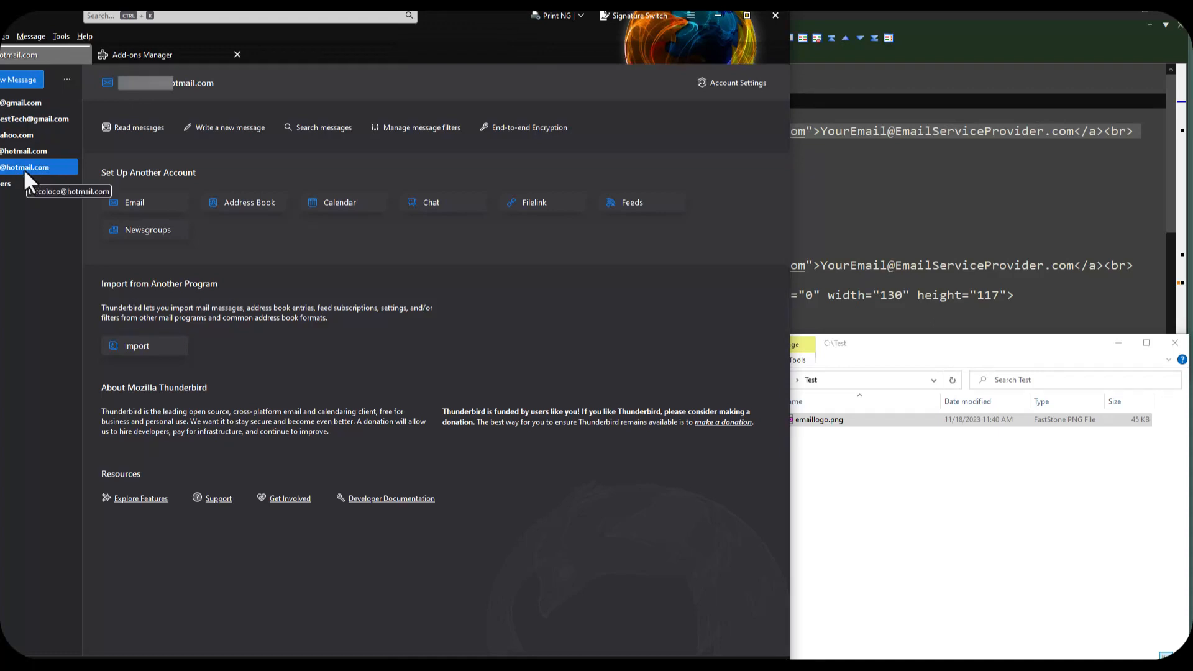
pyautogui.rightClick(24, 167)
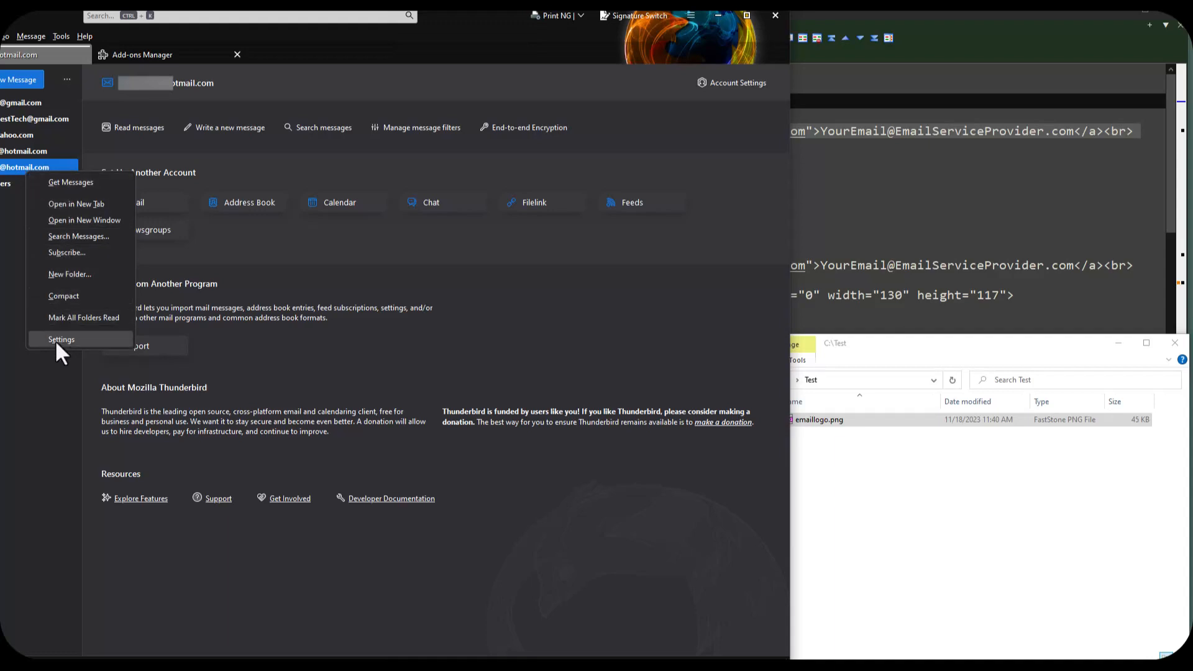
pyautogui.click(35, 383)
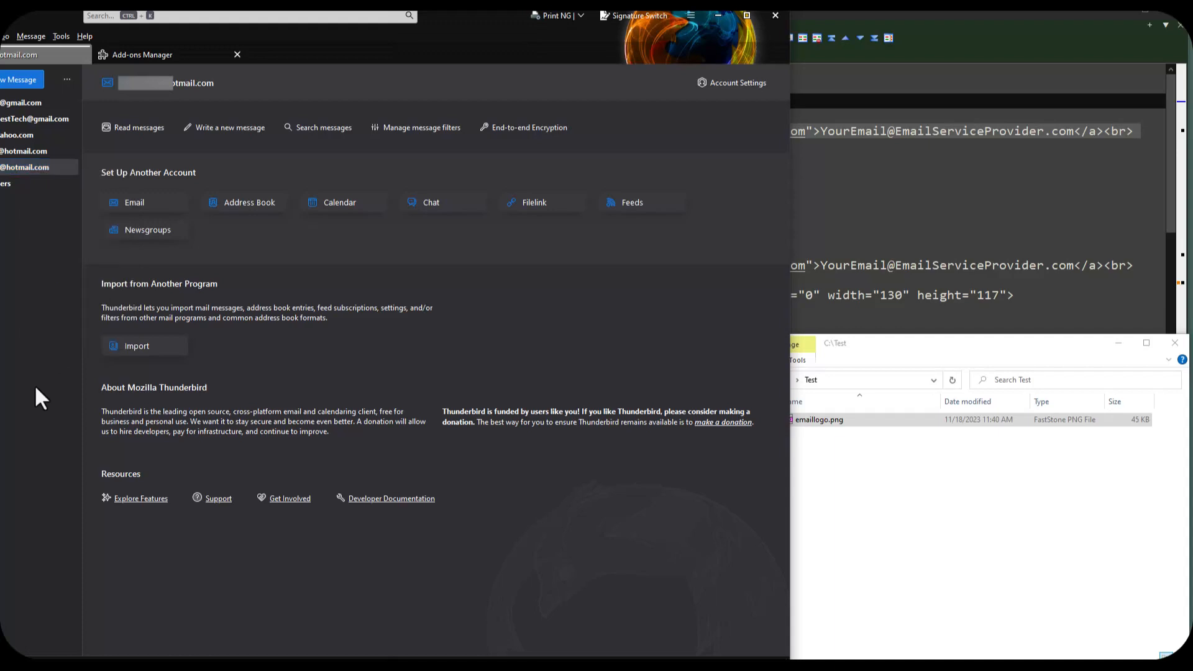
pyautogui.click(32, 168)
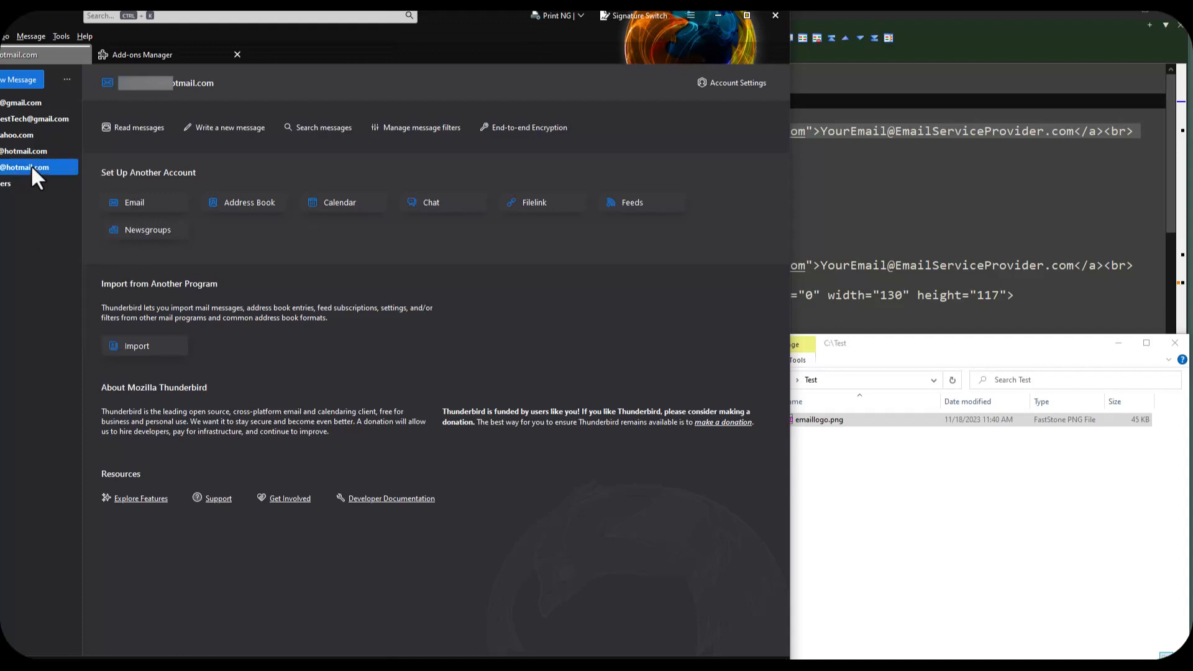
pyautogui.click(61, 38)
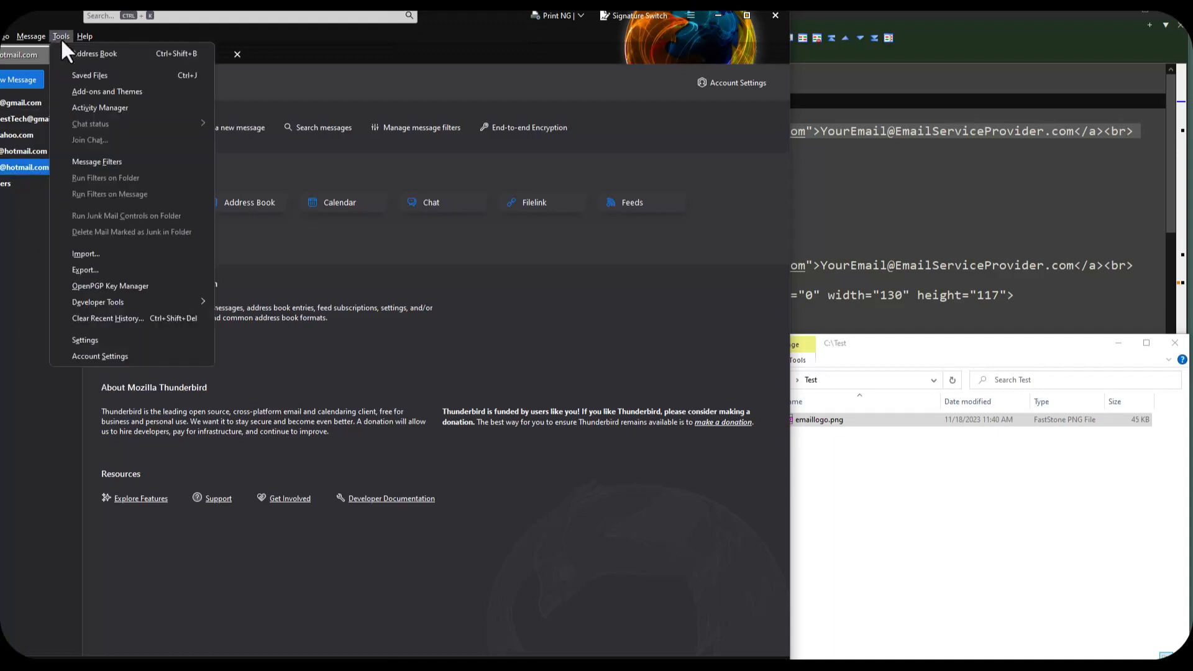
pyautogui.click(91, 356)
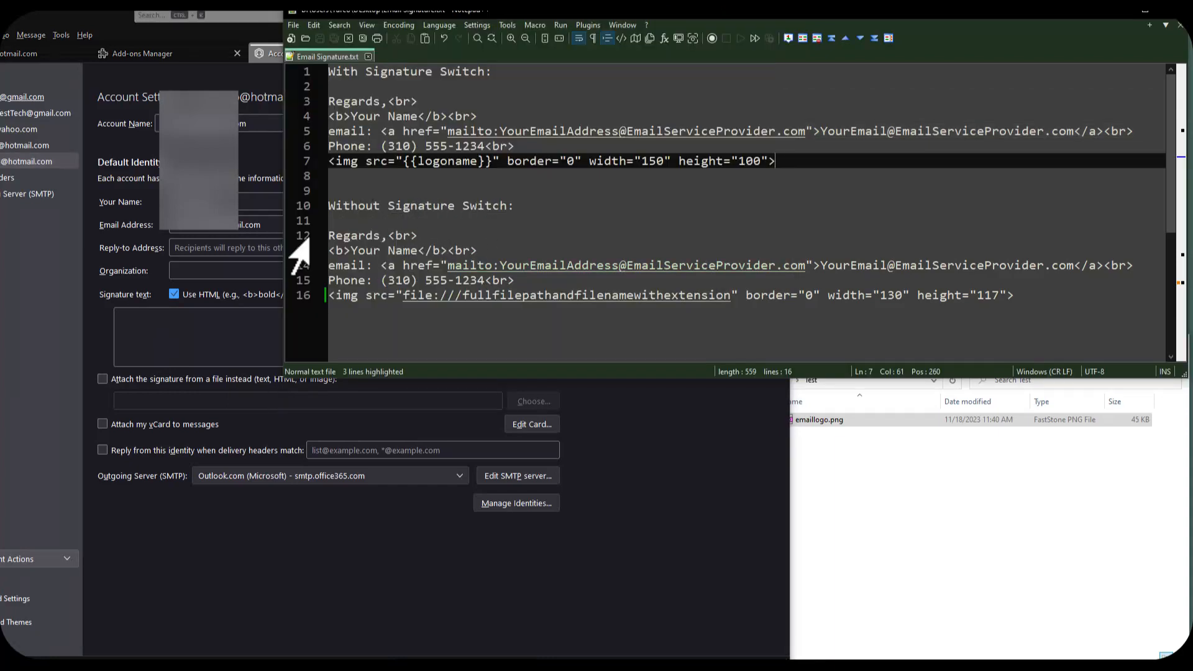
# - Copy the "Without Signature Switch" HTML block from Email Signature.txt in Notepad++ and paste it as the last Hotmail account's signature text in Thunderbird
pyautogui.moveTo(1015, 296); pyautogui.dragTo(324, 243)
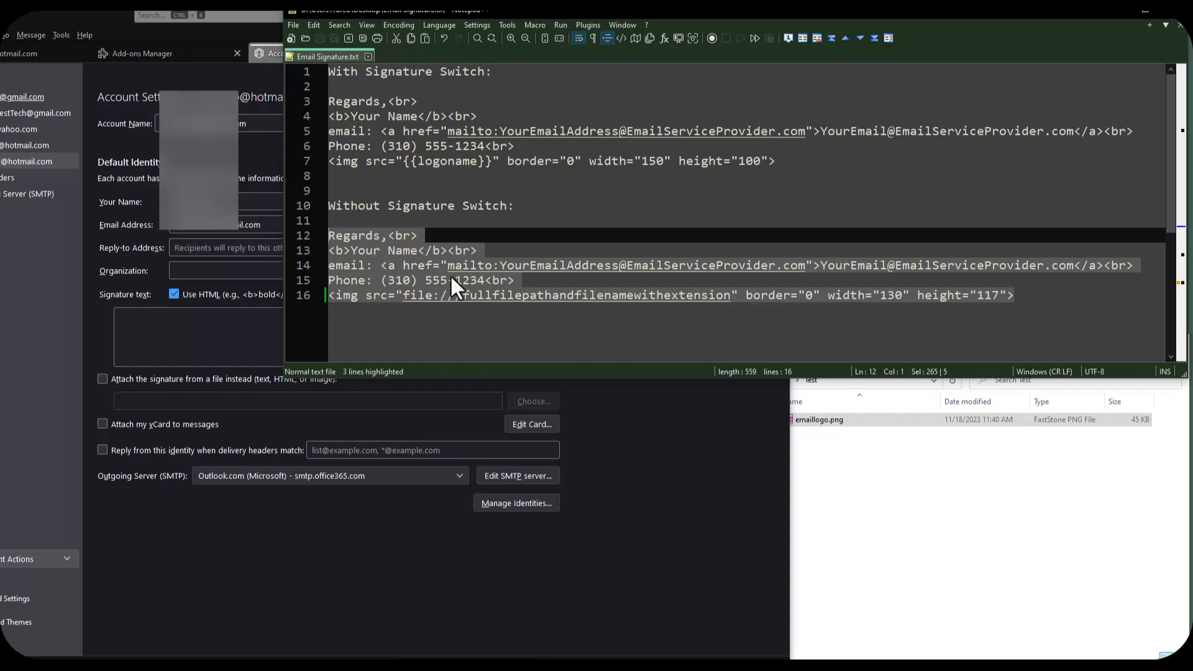
pyautogui.rightClick(412, 265)
pyautogui.click(443, 292)
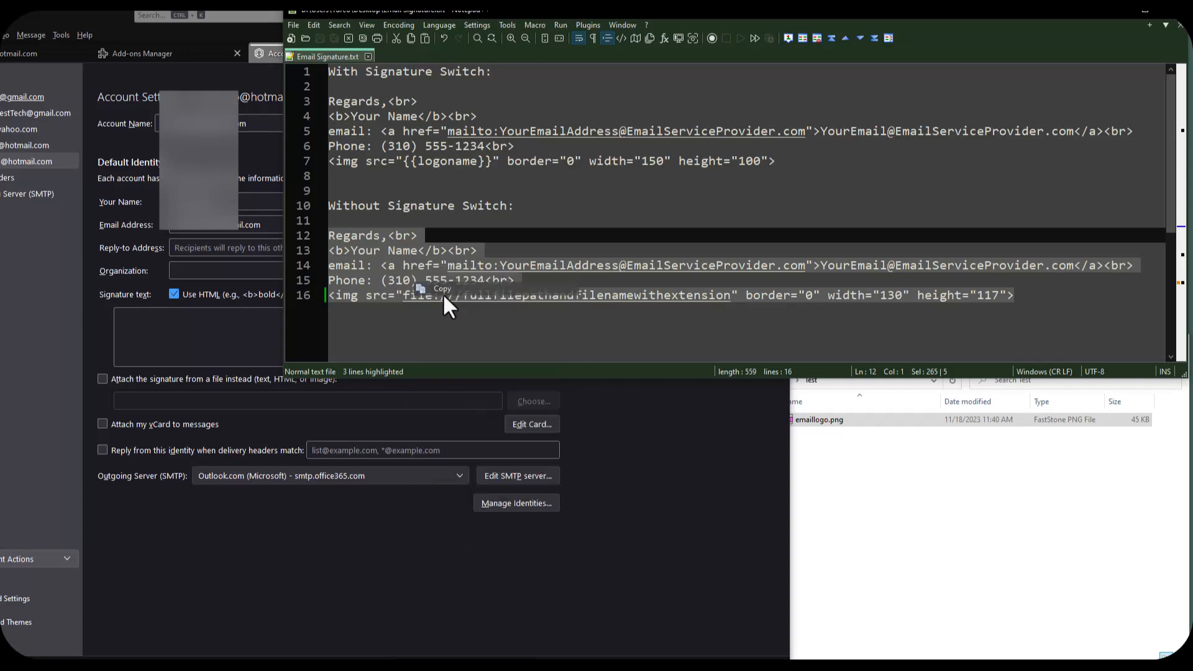
pyautogui.click(240, 325)
pyautogui.rightClick(240, 326)
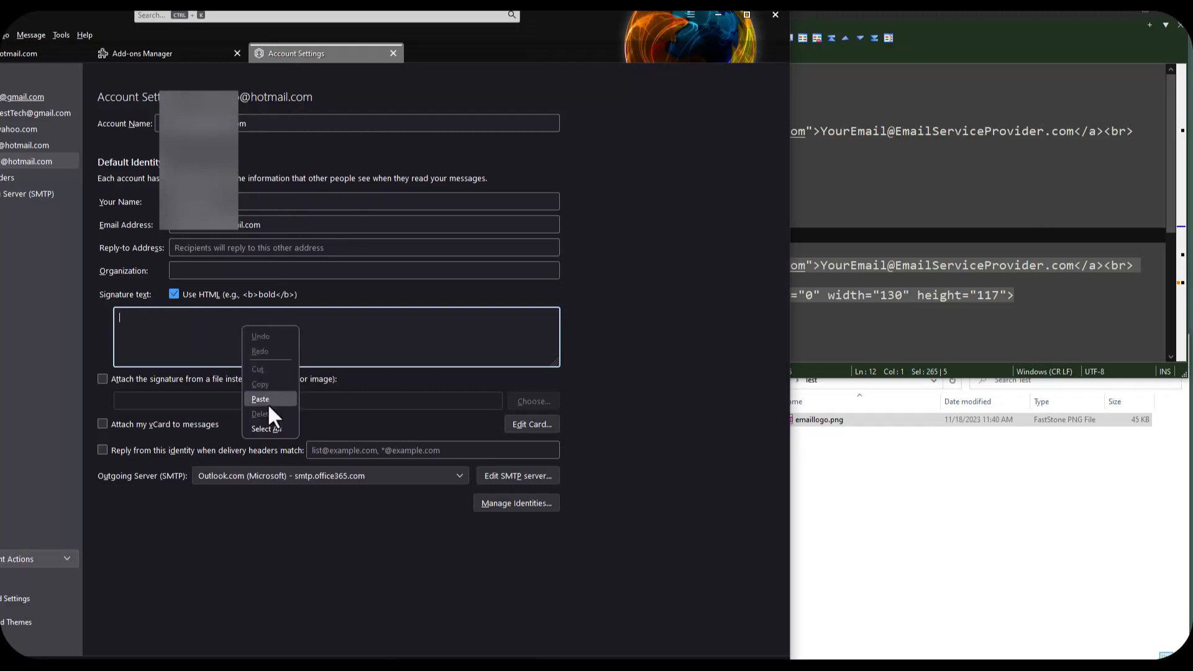
pyautogui.click(267, 403)
pyautogui.scroll(-1, 260, 348)
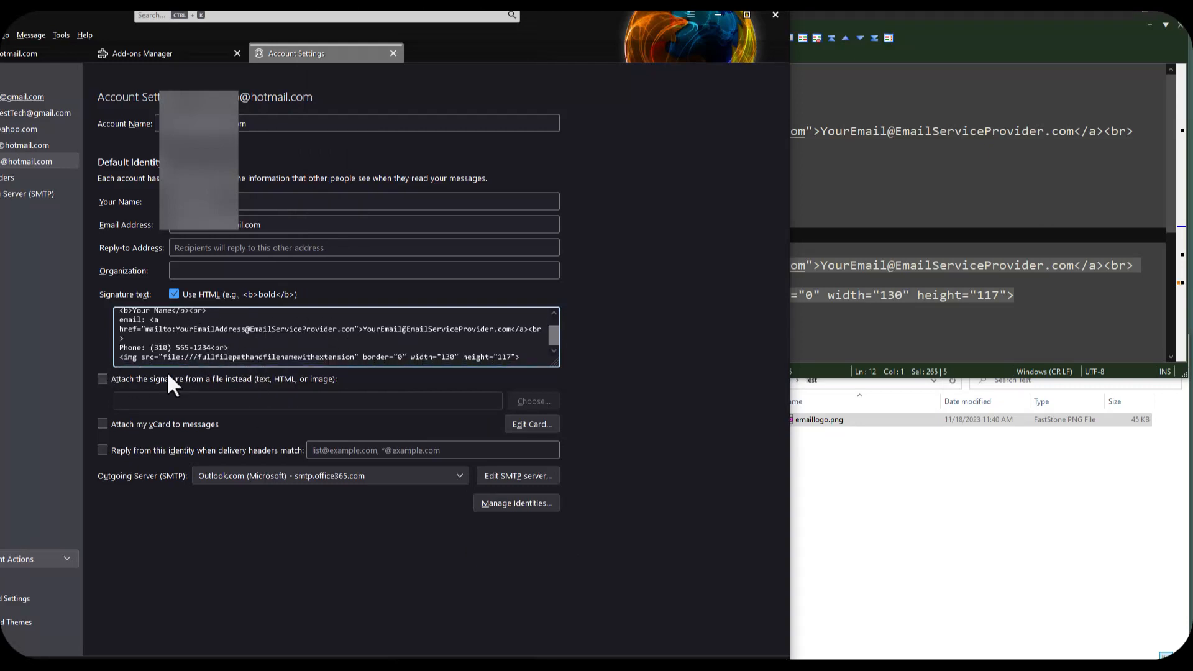
# - Look up the full folder path and file name of the logo image in File Explorer
pyautogui.click(199, 356)
pyautogui.click(858, 495)
pyautogui.click(730, 380)
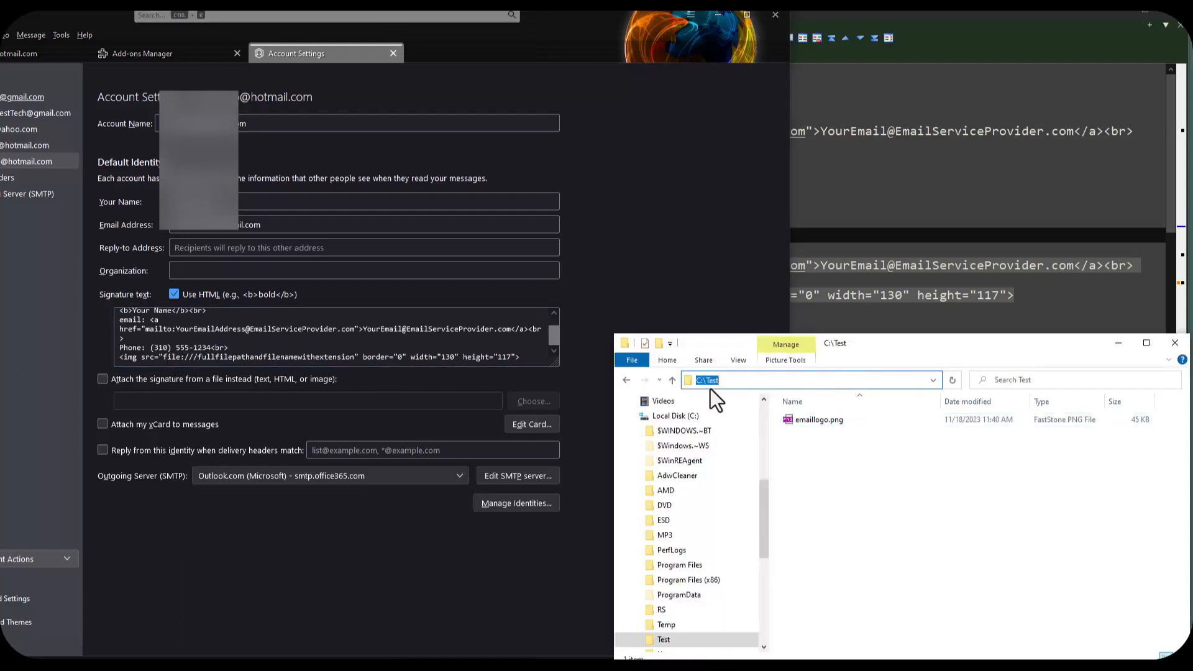
pyautogui.click(820, 433)
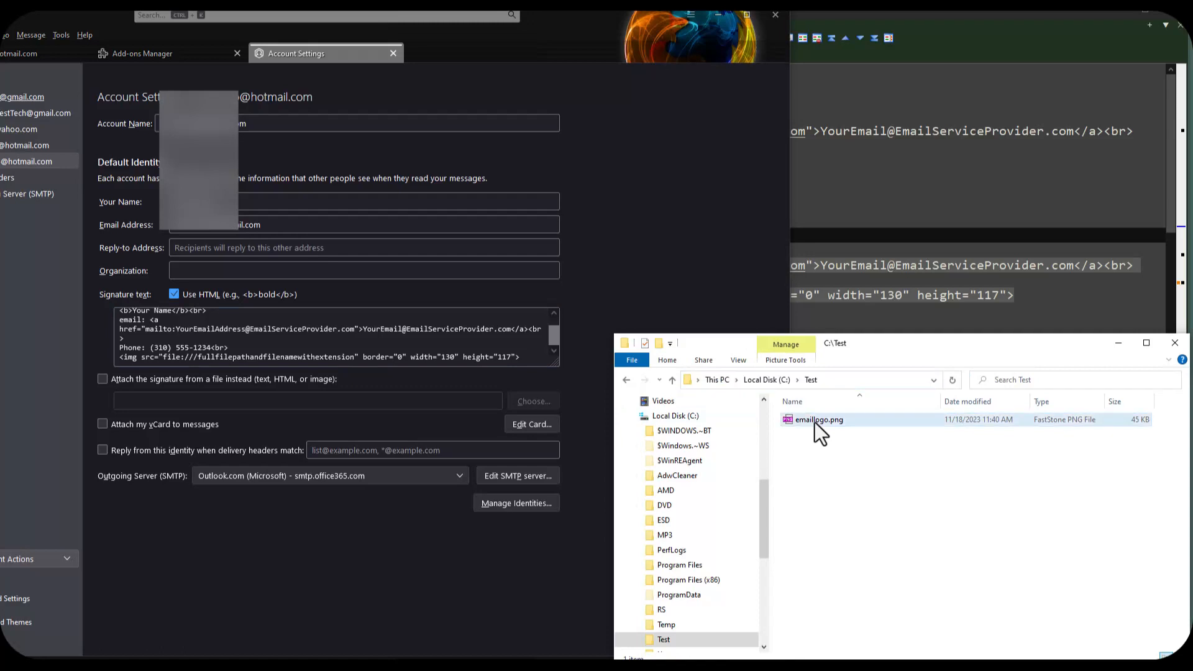
# - Replace the placeholder path in the signature's image tag so the source reads file:///C:/test/emaillogo.png, and leave the signature field
pyautogui.click(199, 357)
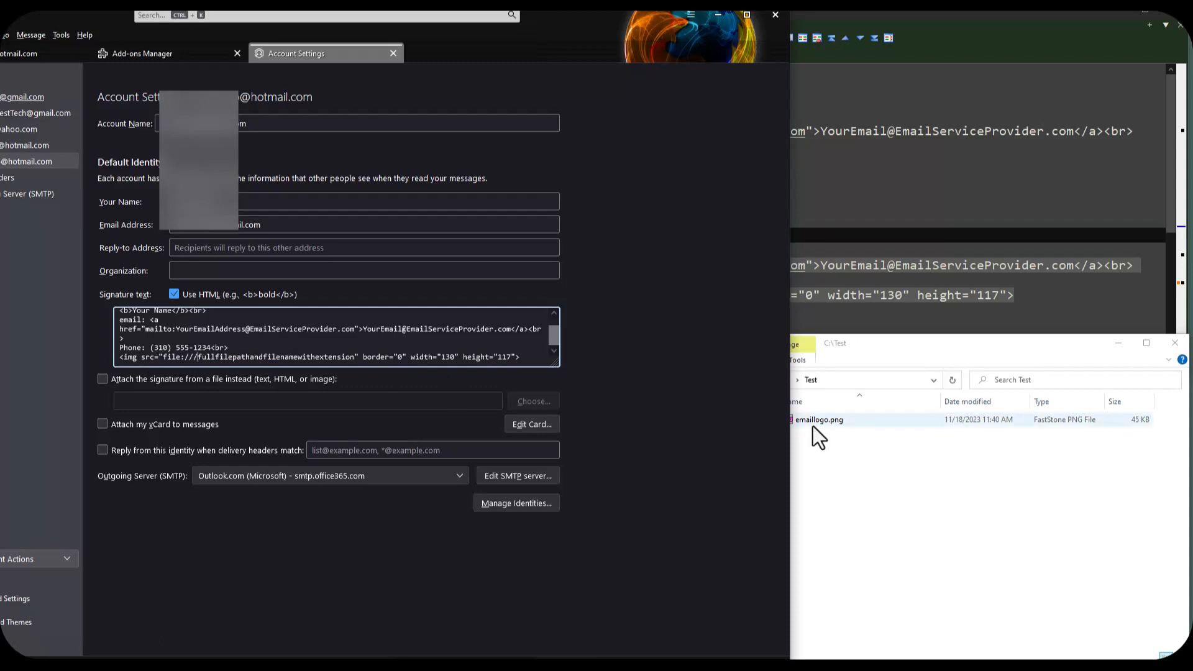
pyautogui.write('C')
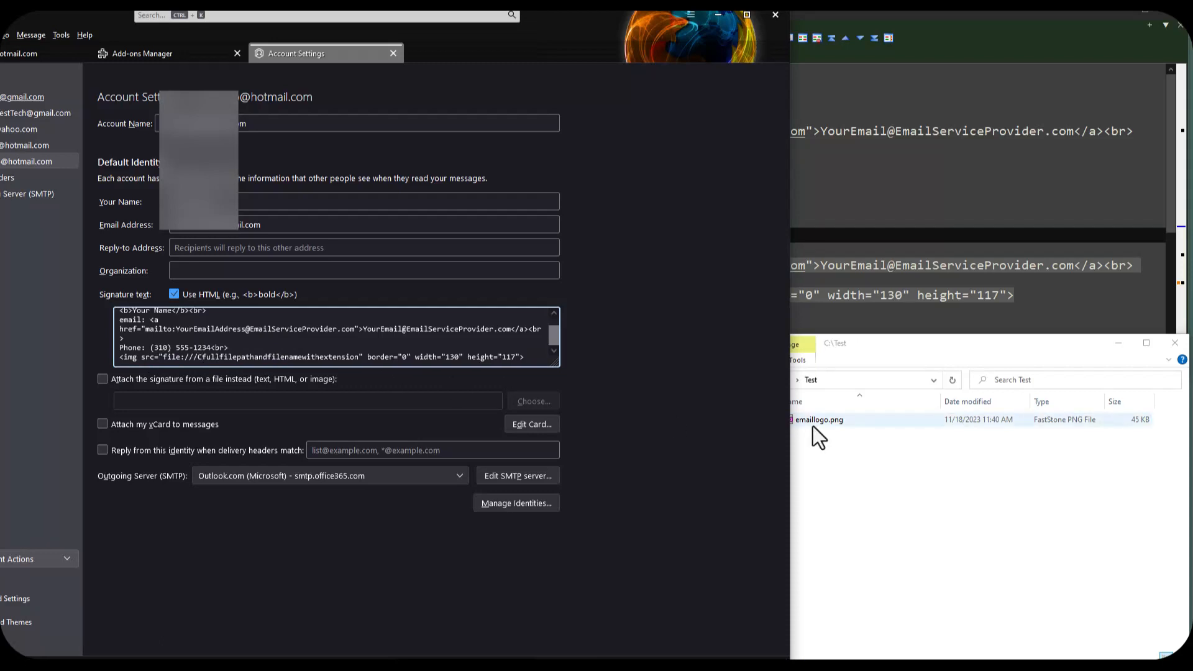
pyautogui.write(':')
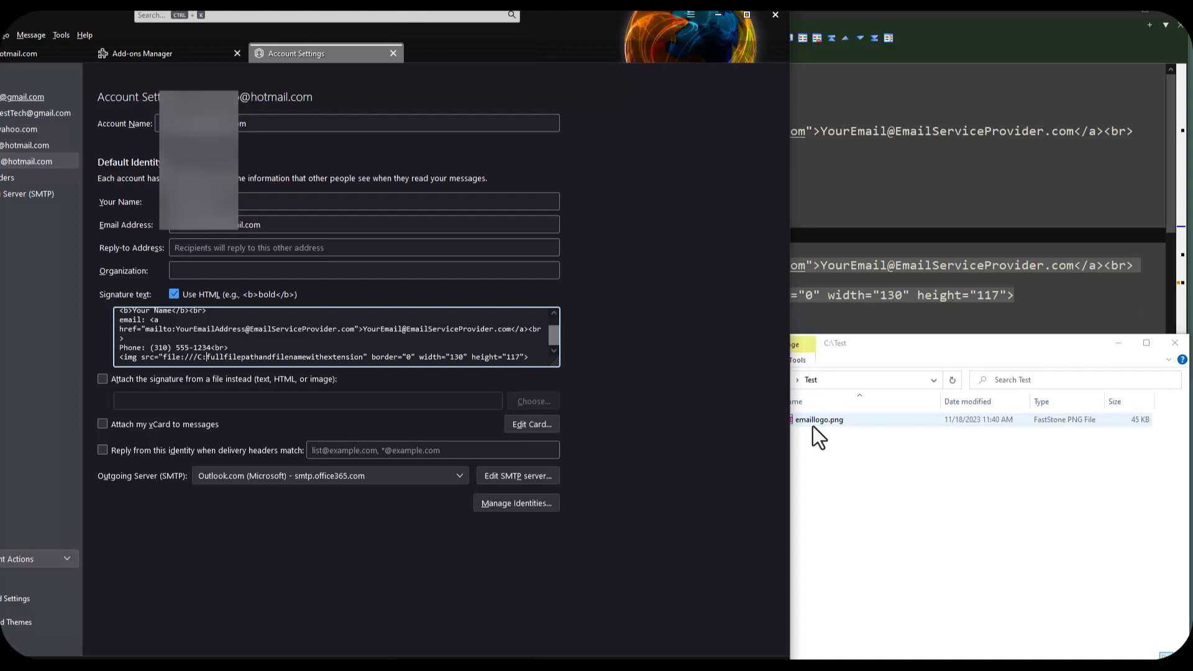
pyautogui.write('/')
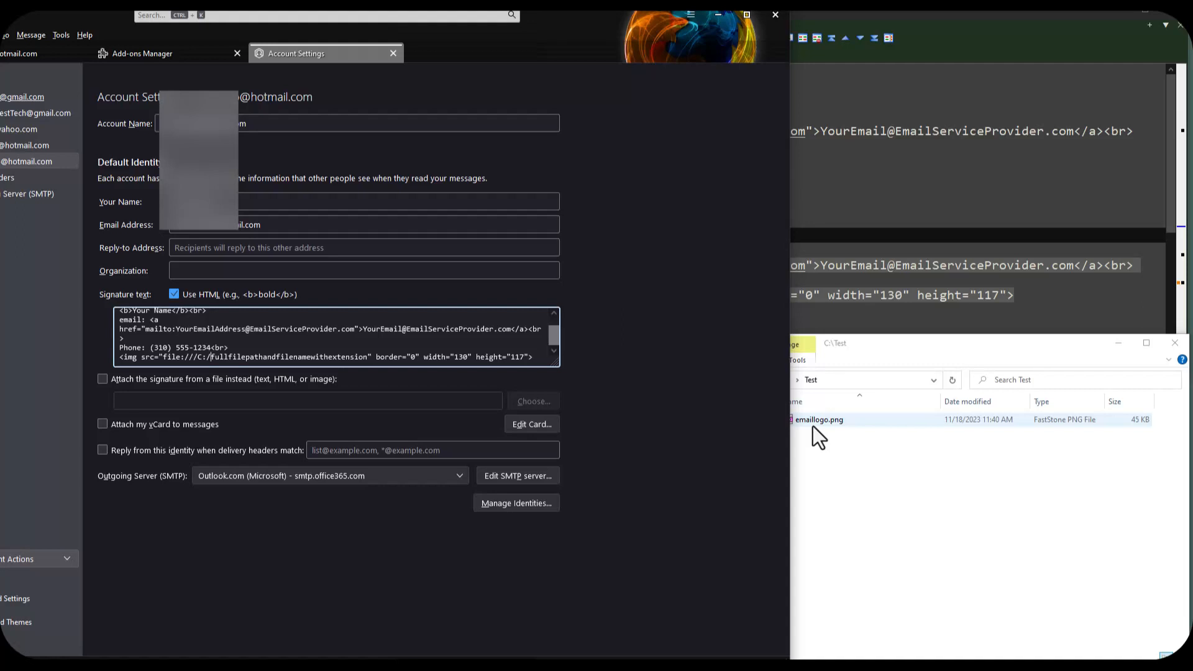
pyautogui.write('test')
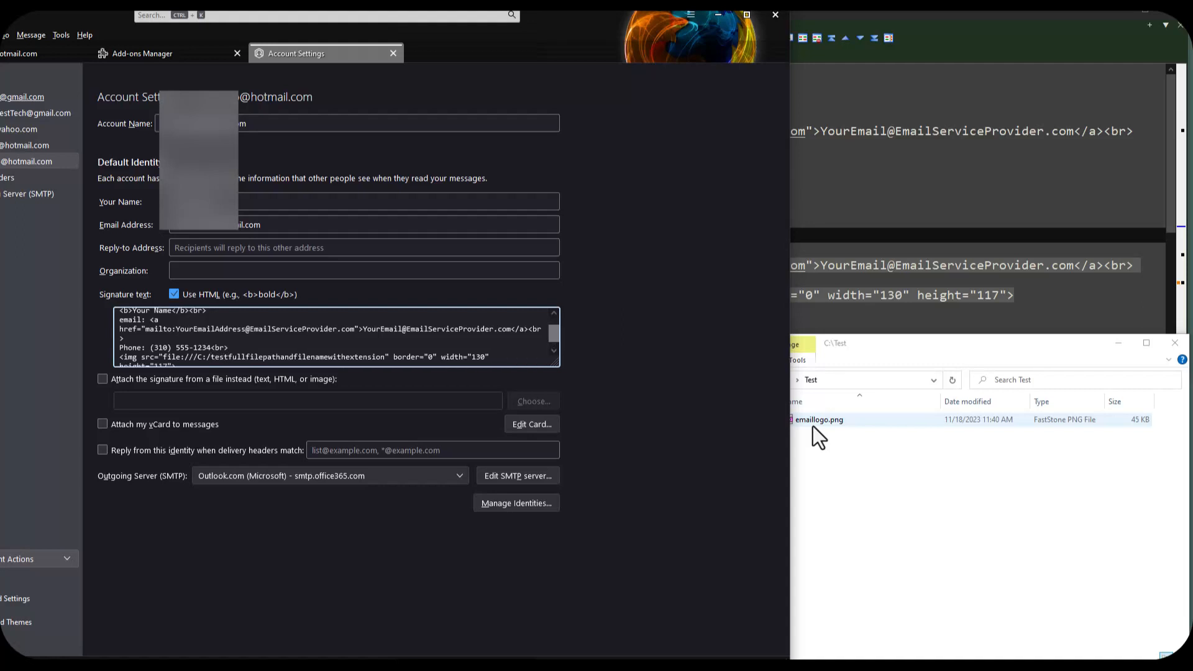
pyautogui.write('/')
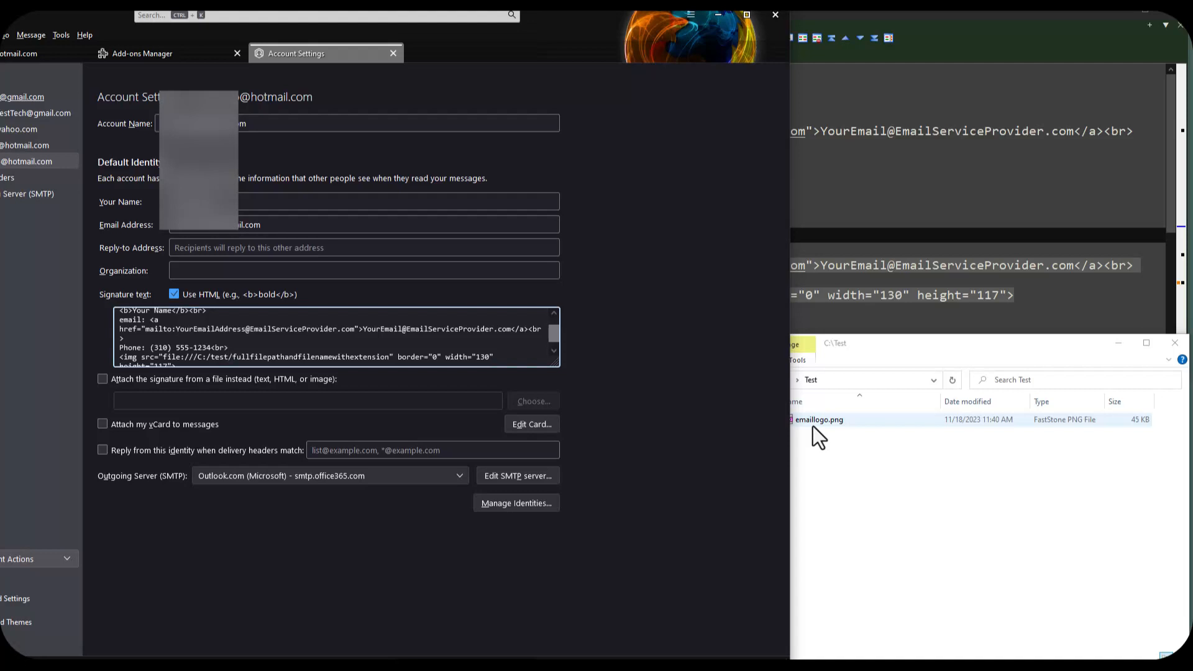
pyautogui.write('emaill')
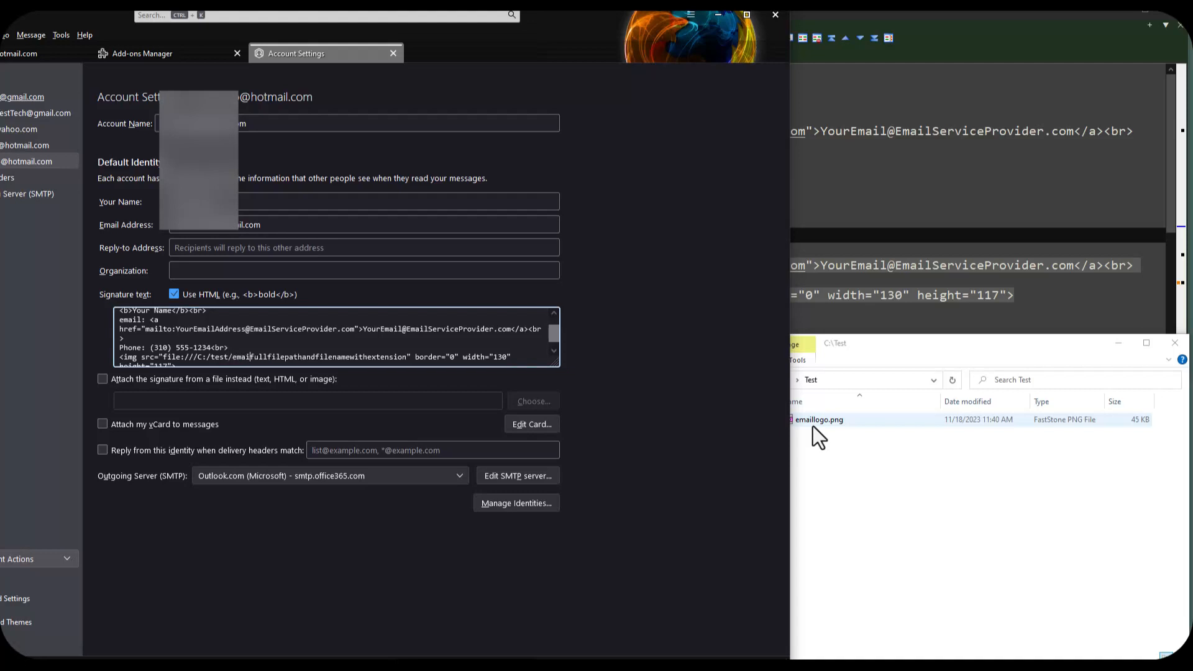
pyautogui.write('ogo.p')
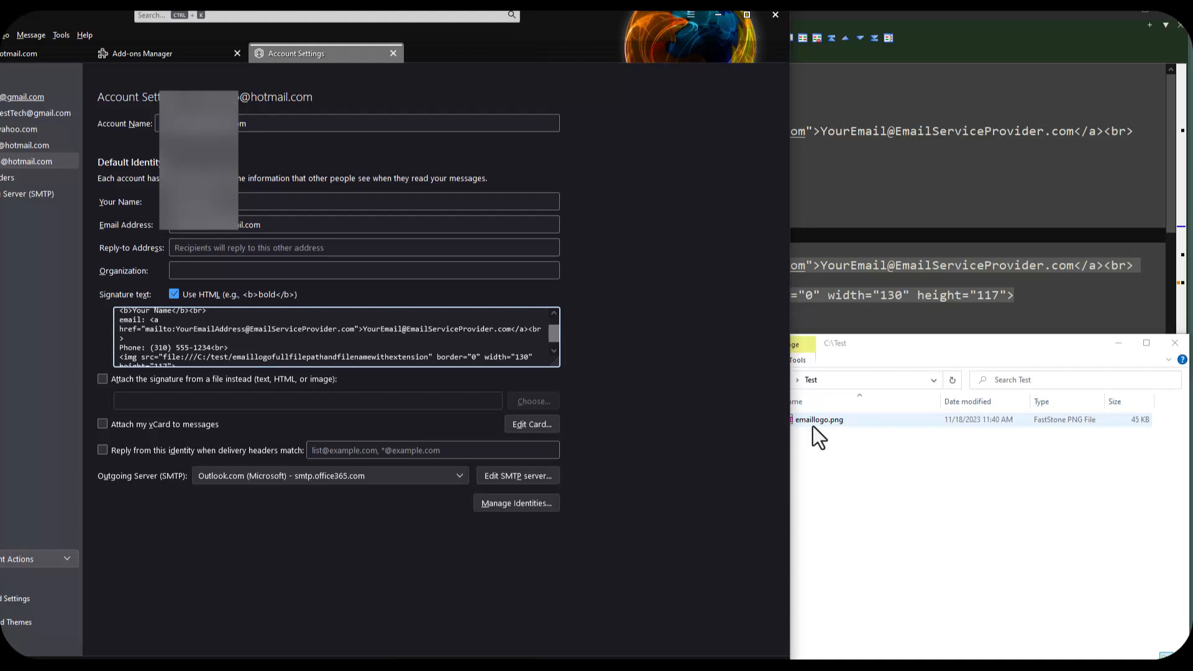
pyautogui.write('ng')
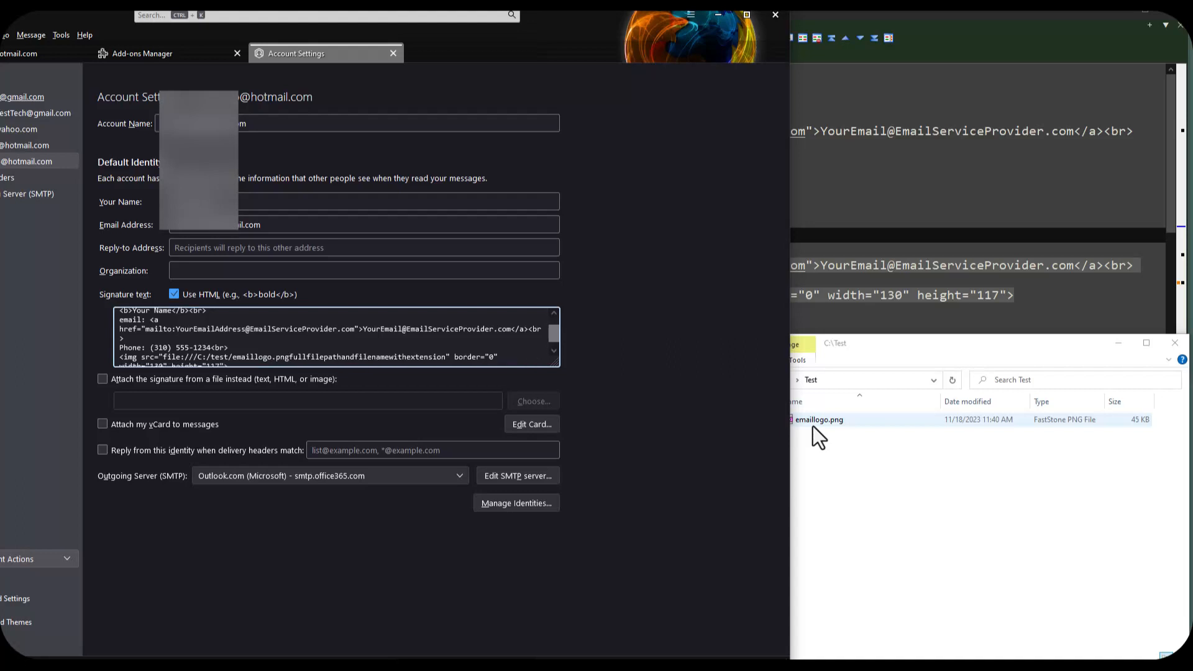
pyautogui.press('Delete')
pyautogui.press('Delete')
pyautogui.press('Delete')
pyautogui.press('Delete')
pyautogui.press('Delete')
pyautogui.press('Delete')
pyautogui.press('Delete')
pyautogui.press('Delete')
pyautogui.press('Delete')
pyautogui.press('Delete')
pyautogui.press('Delete')
pyautogui.press('Delete')
pyautogui.press('Delete')
pyautogui.press('Delete')
pyautogui.press('Delete')
pyautogui.press('Delete')
pyautogui.press('Delete')
pyautogui.press('Delete')
pyautogui.press('Delete')
pyautogui.press('Delete')
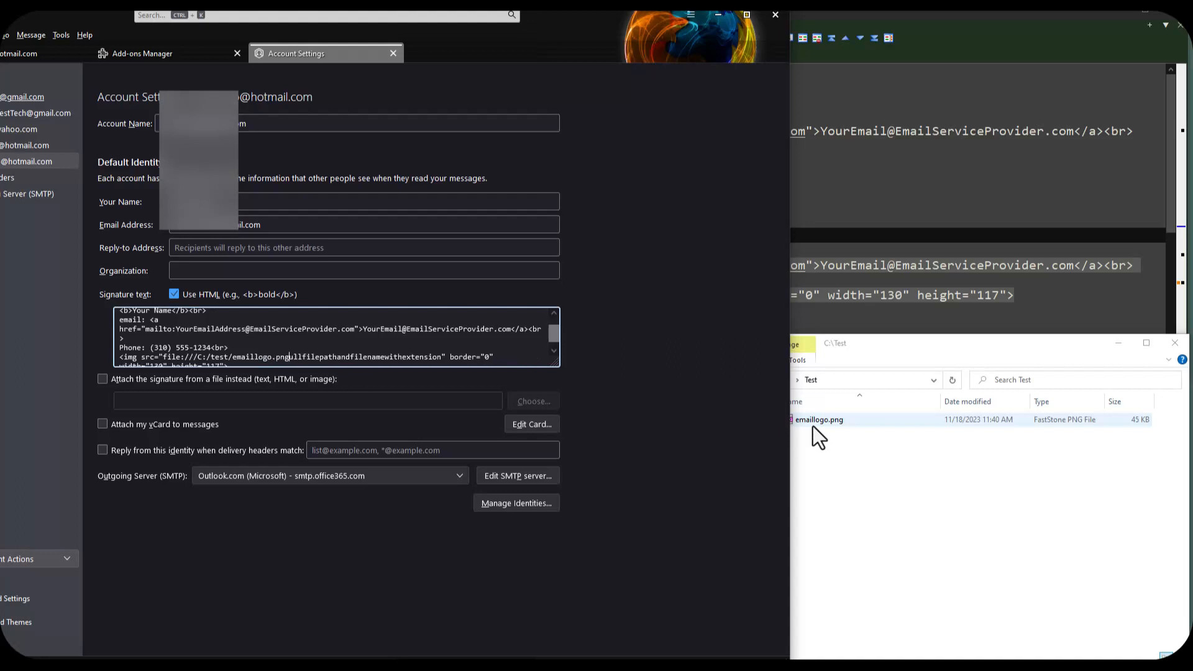
pyautogui.press('Delete')
pyautogui.press('Delete')
pyautogui.press('Delete')
pyautogui.press('Delete')
pyautogui.press('Delete')
pyautogui.press('Delete')
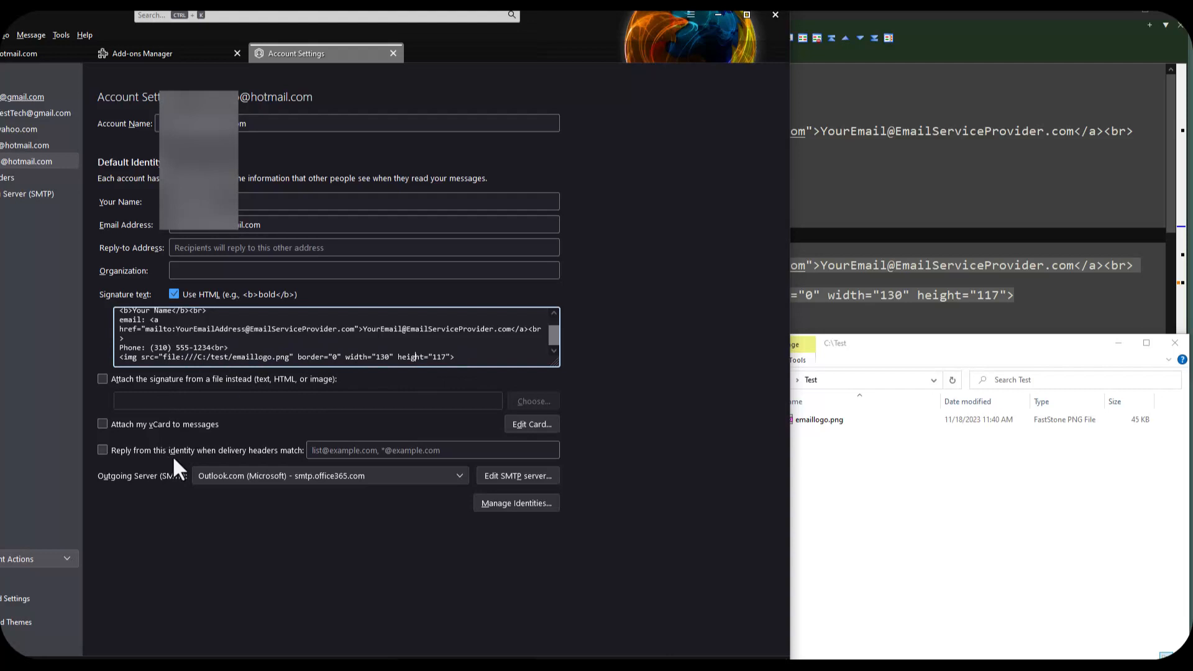
pyautogui.press('Tab')
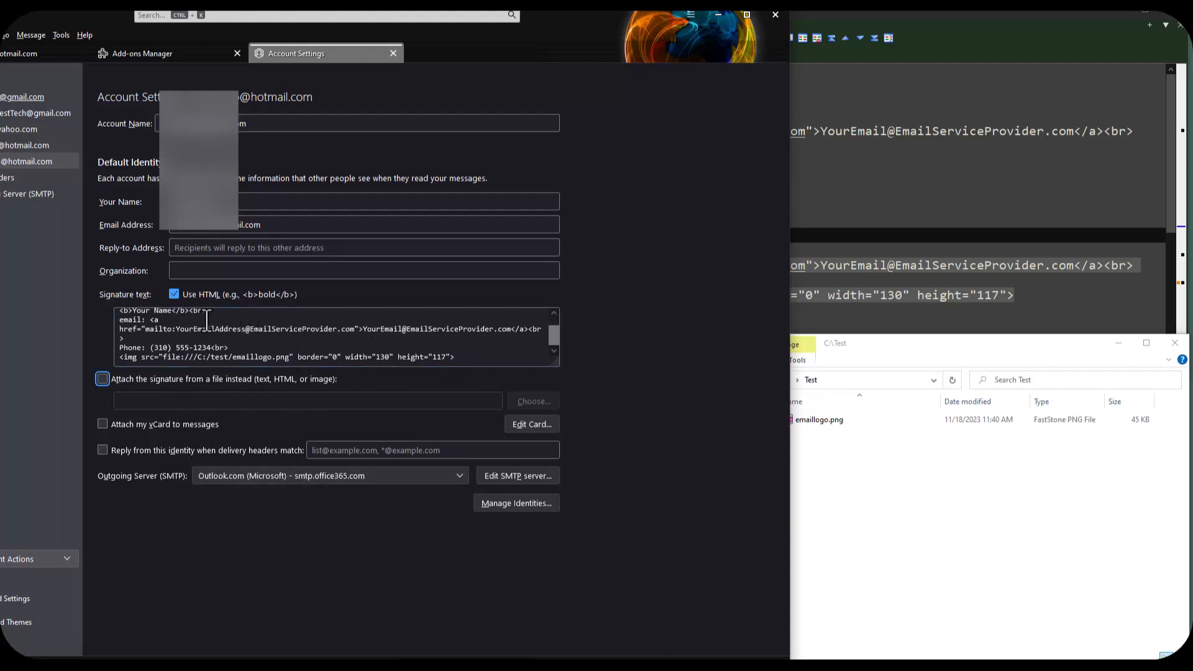
# - Start a new message from the last Hotmail account to check its signature and logo, and close the message
pyautogui.click(40, 54)
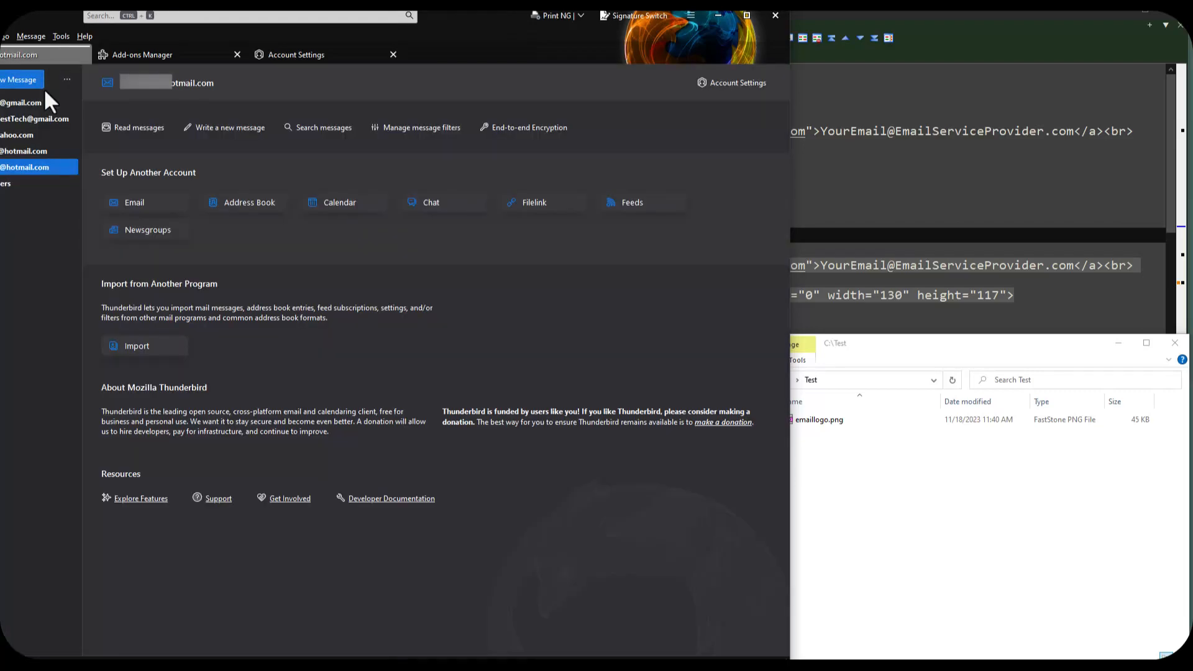
pyautogui.click(25, 81)
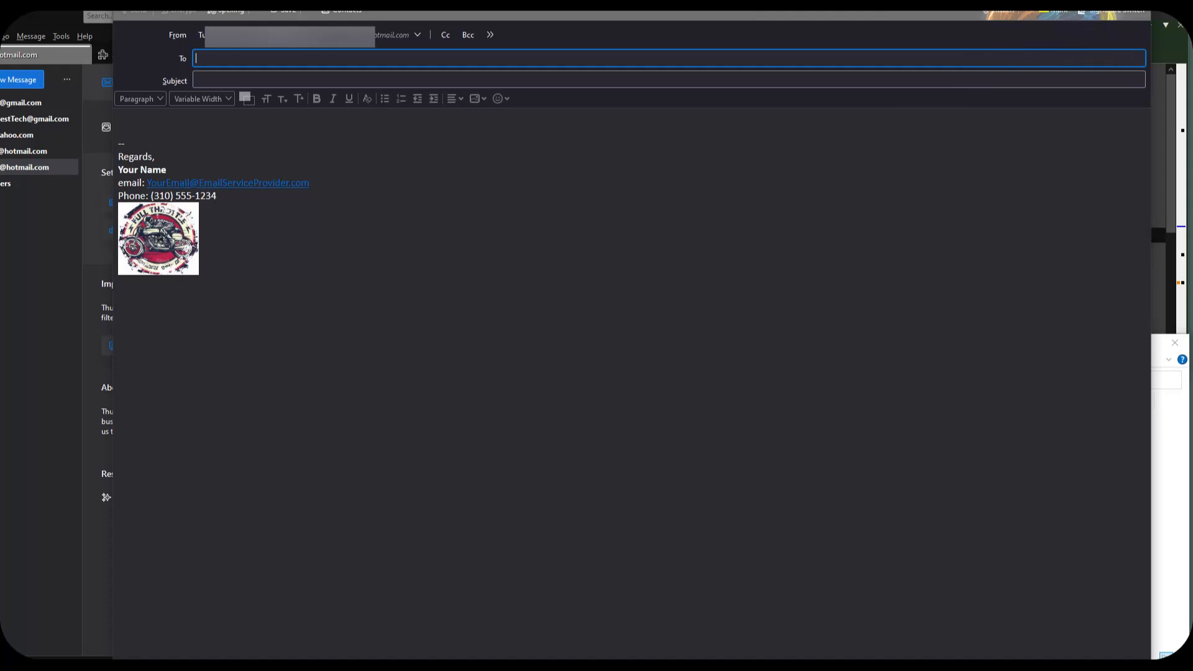
pyautogui.click(1136, 1)
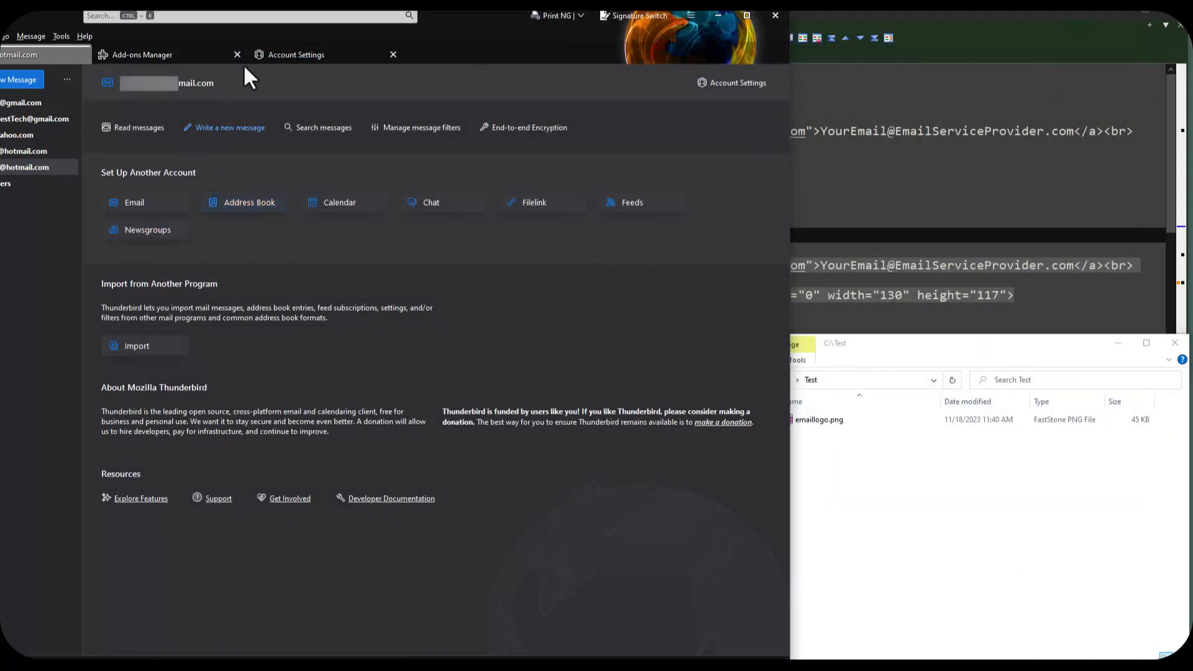
# - Return to the last Hotmail account's settings and review the image file path in its signature text
pyautogui.click(323, 54)
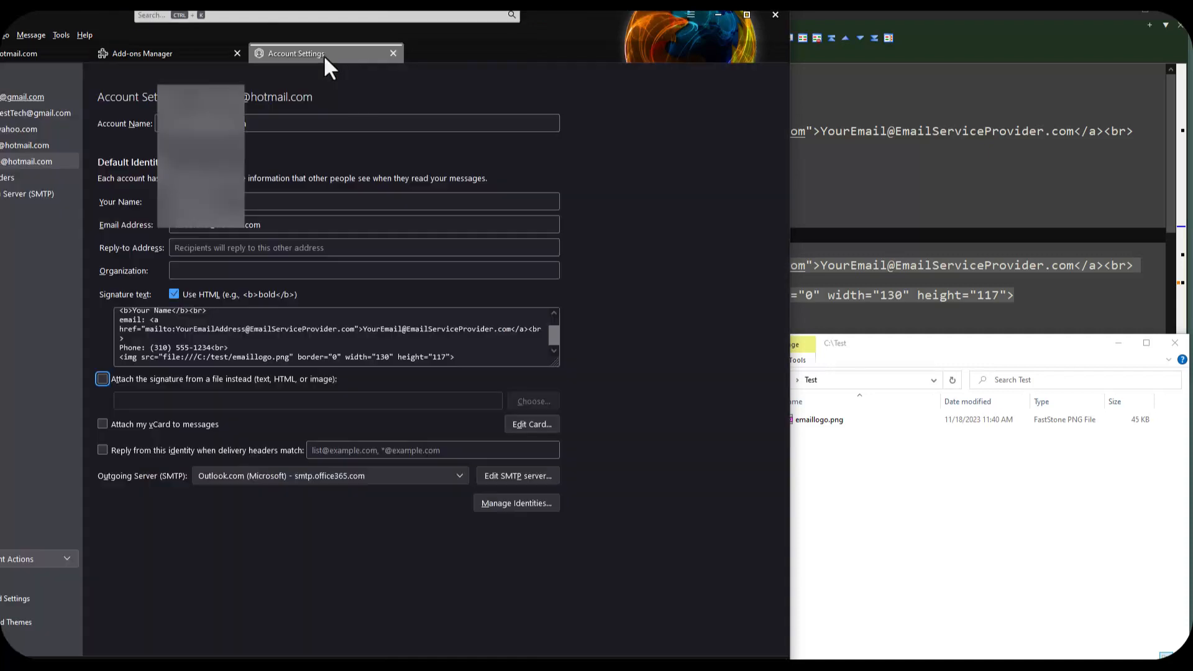
pyautogui.click(291, 355)
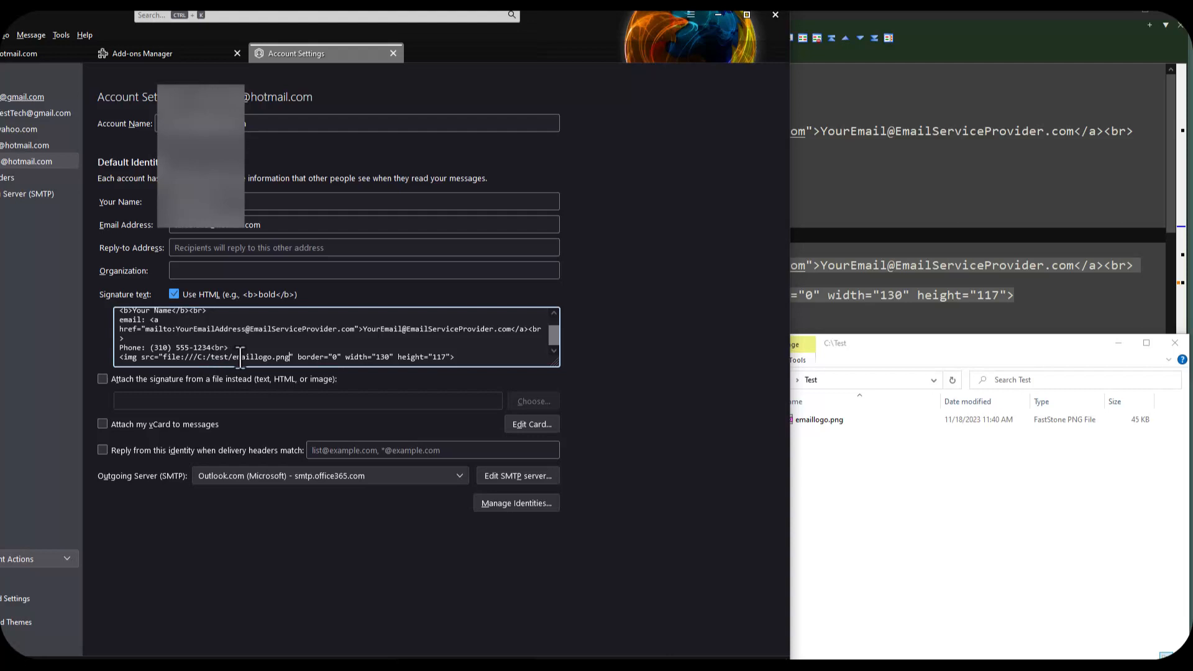
# - Delete the closing quotation mark after emaillogo.png in the signature's image tag and start a new message from the last Hotmail account
pyautogui.press('Delete')
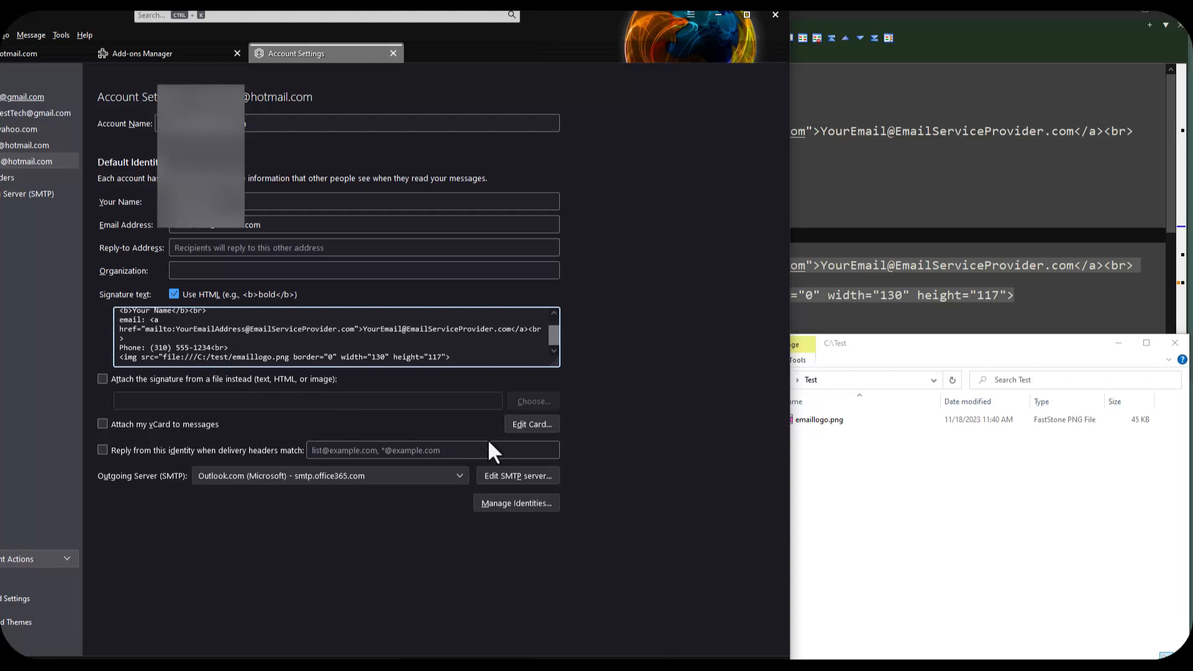
pyautogui.press('Tab')
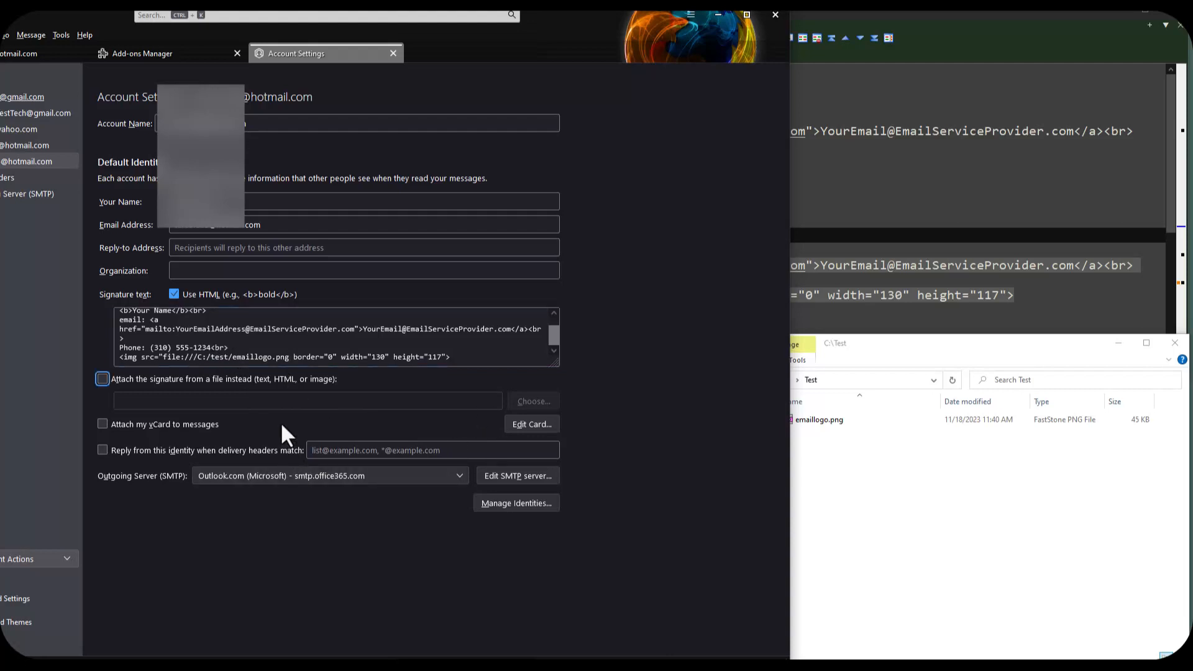
pyautogui.click(54, 50)
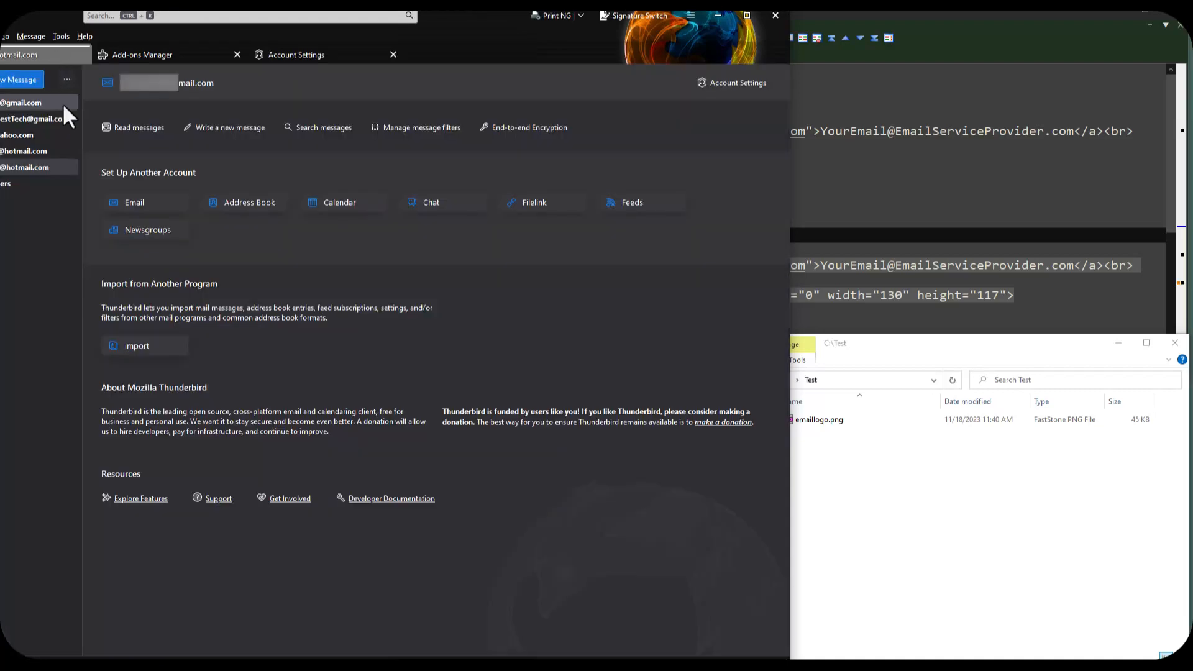
pyautogui.click(19, 73)
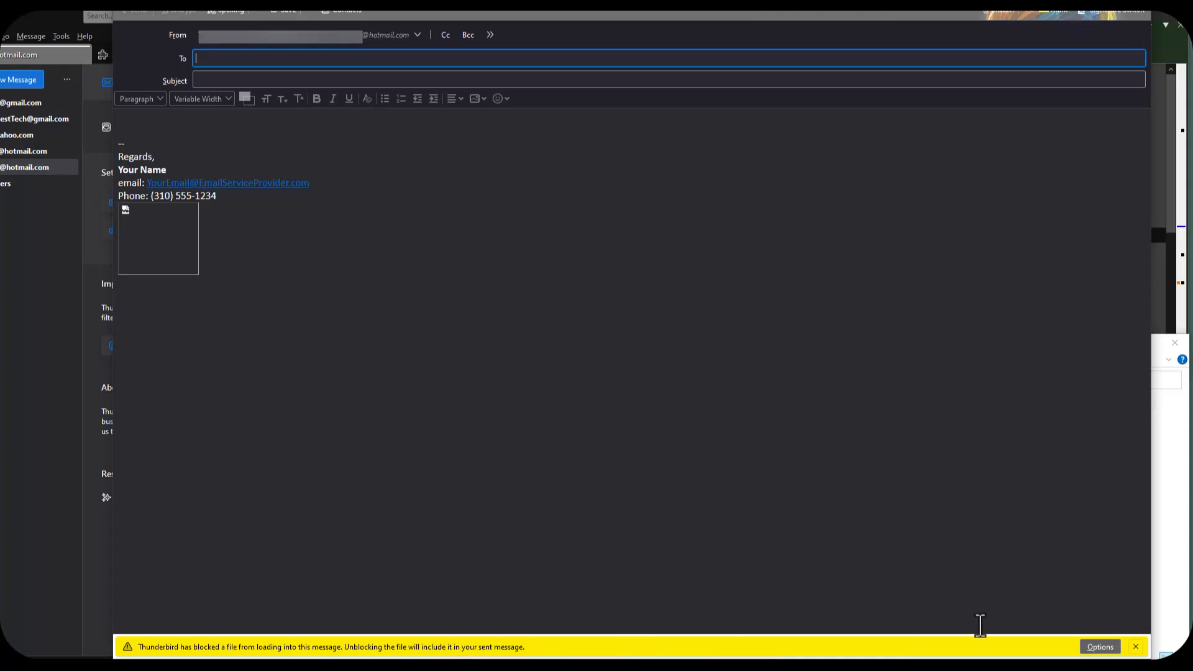
# - Reposition the new message window and unblock the blocked logo file from C:/test for this message
pyautogui.click(1102, 648)
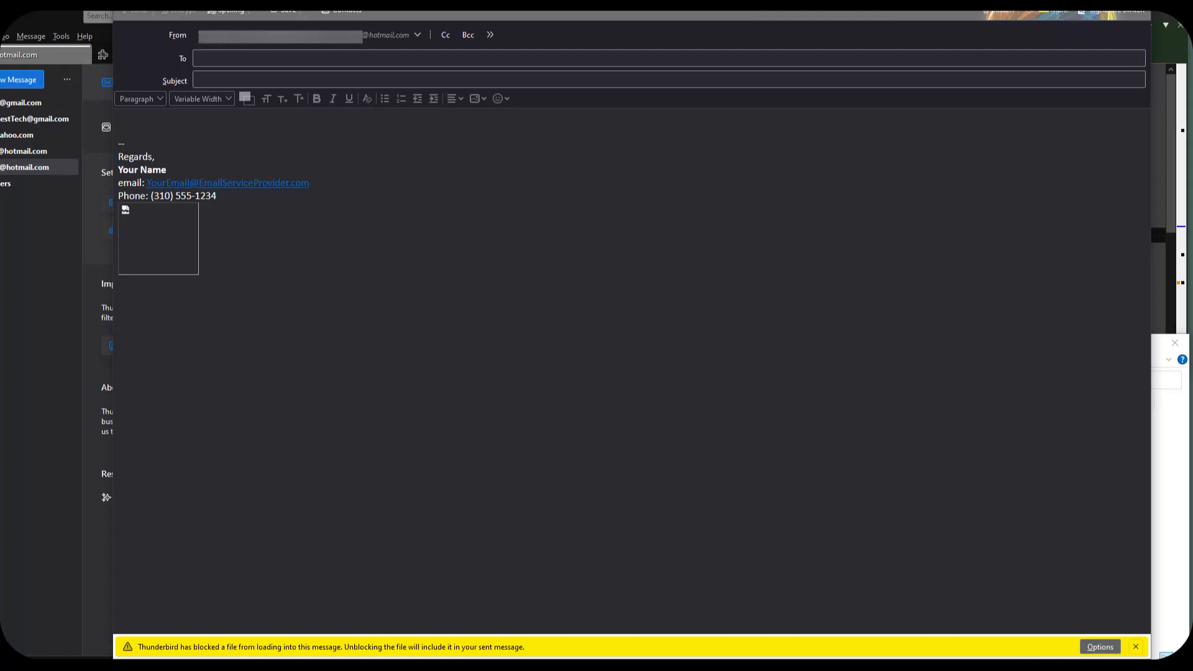
pyautogui.moveTo(951, 9)
pyautogui.mouseDown()
pyautogui.moveTo(950, 42)
pyautogui.moveTo(938, 21)
pyautogui.mouseUp()
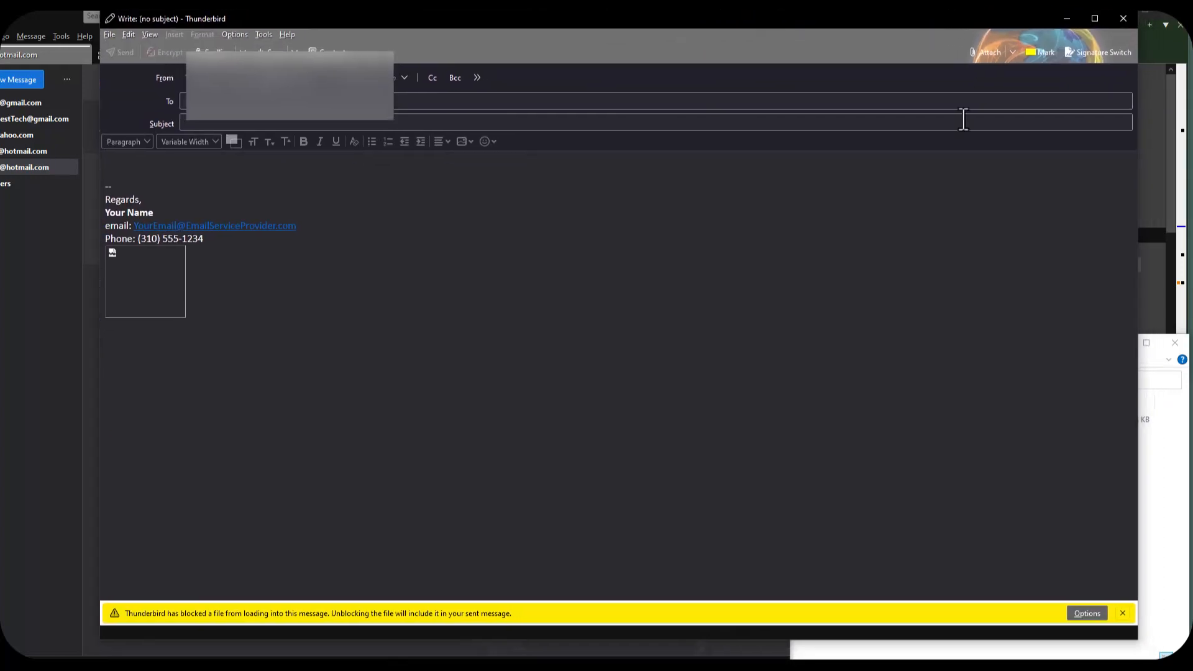
pyautogui.click(1094, 614)
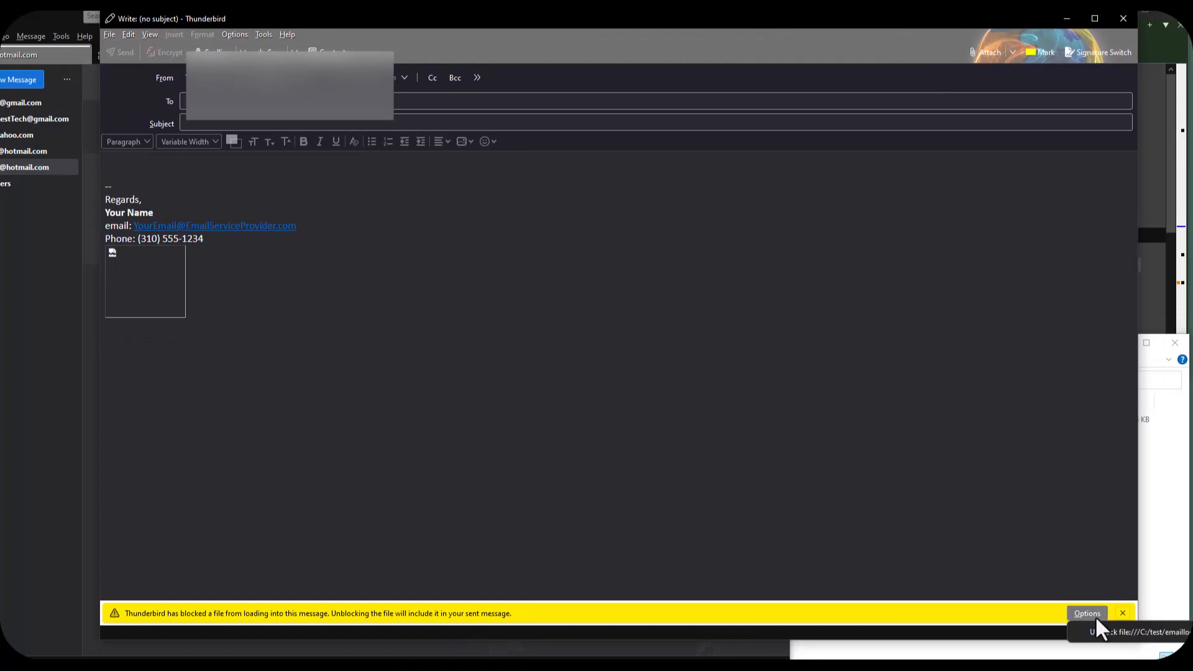
pyautogui.click(1132, 636)
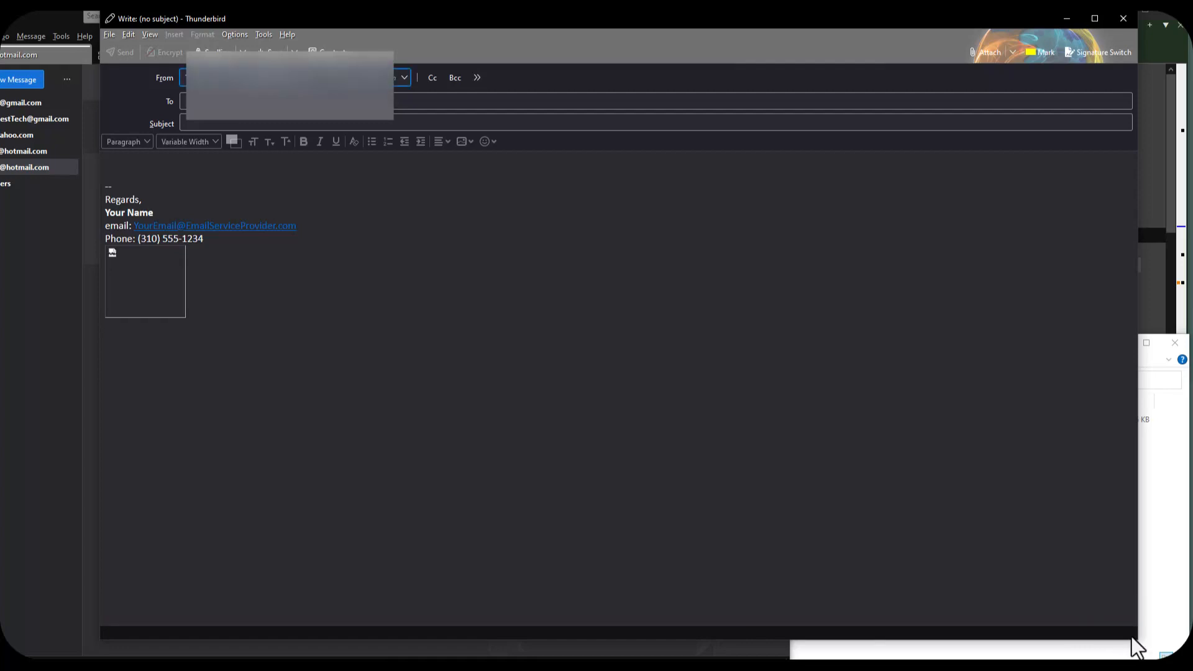
# - Open the missing logo's image properties and trim the image location so it reads file:///C:/test/emaillogo.png
pyautogui.click(132, 286)
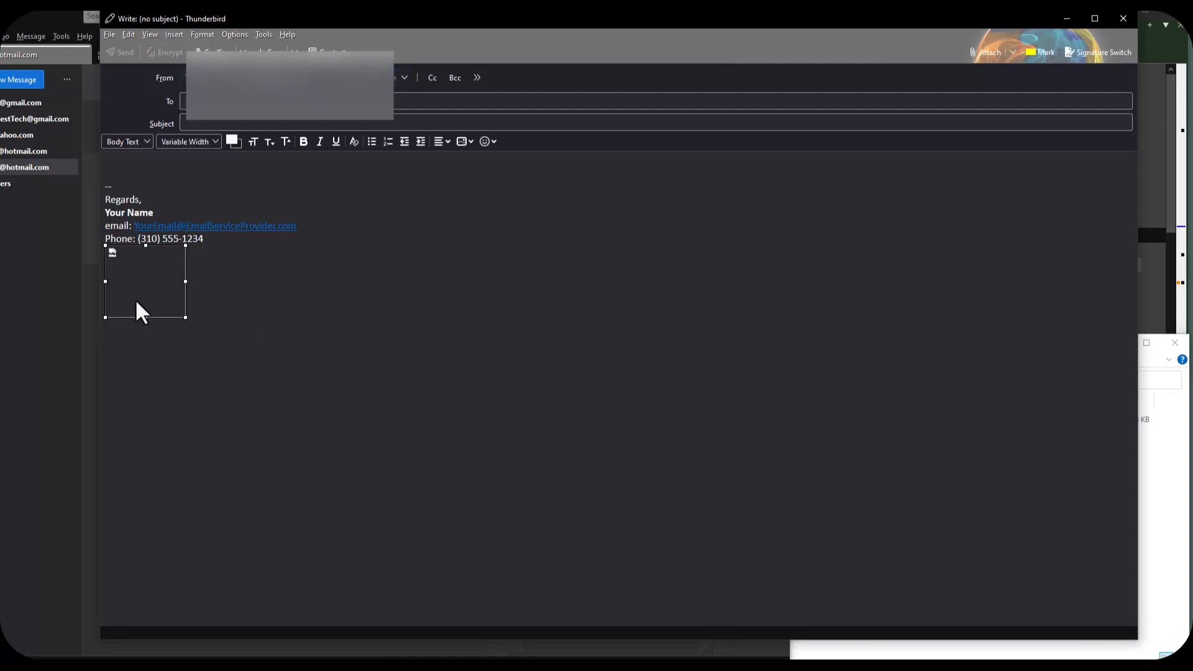
pyautogui.doubleClick(153, 285)
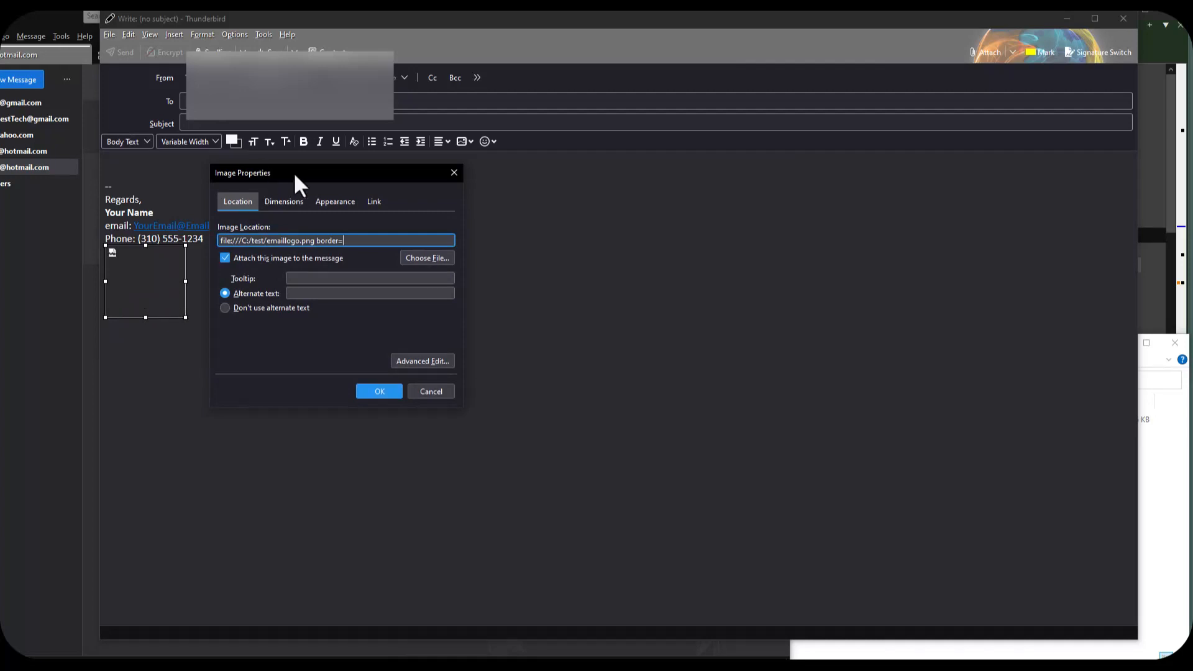
pyautogui.moveTo(295, 176); pyautogui.dragTo(284, 235)
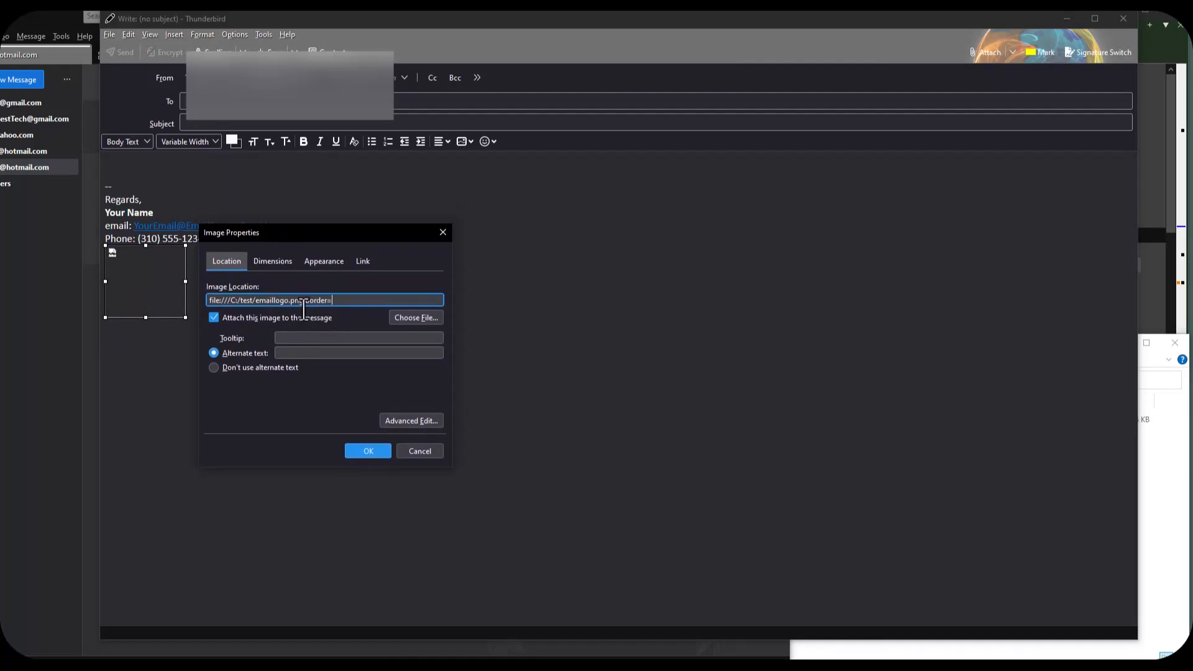
pyautogui.click(215, 319)
pyautogui.press('BackSpace')
pyautogui.press('BackSpace')
pyautogui.press('BackSpace')
pyautogui.press('BackSpace')
pyautogui.press('BackSpace')
pyautogui.press('BackSpace')
pyautogui.press('BackSpace')
pyautogui.press('BackSpace')
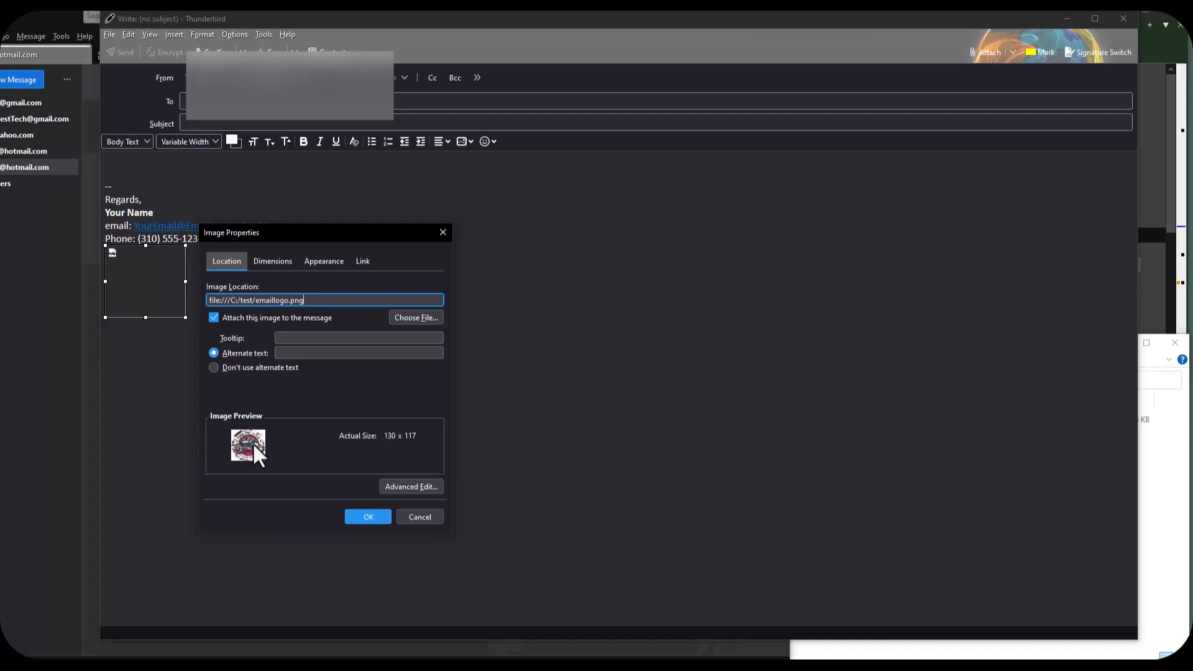
# - Set the logo to use no alternate text and apply the image properties to the message
pyautogui.click(369, 516)
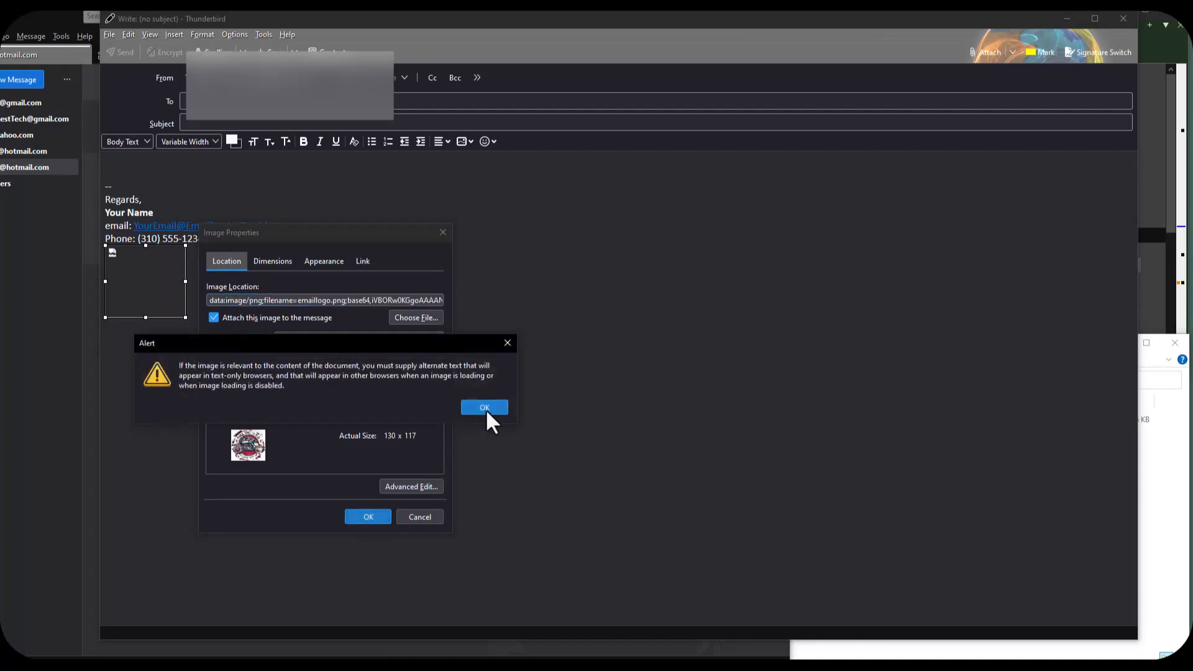
pyautogui.click(485, 408)
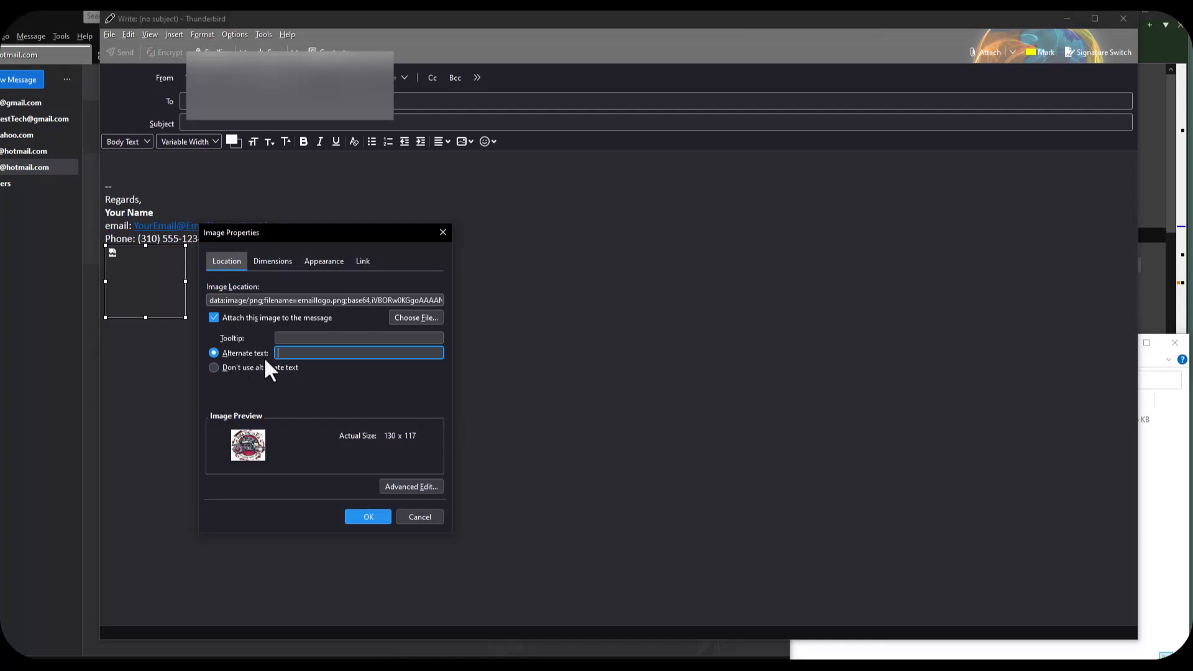
pyautogui.click(248, 367)
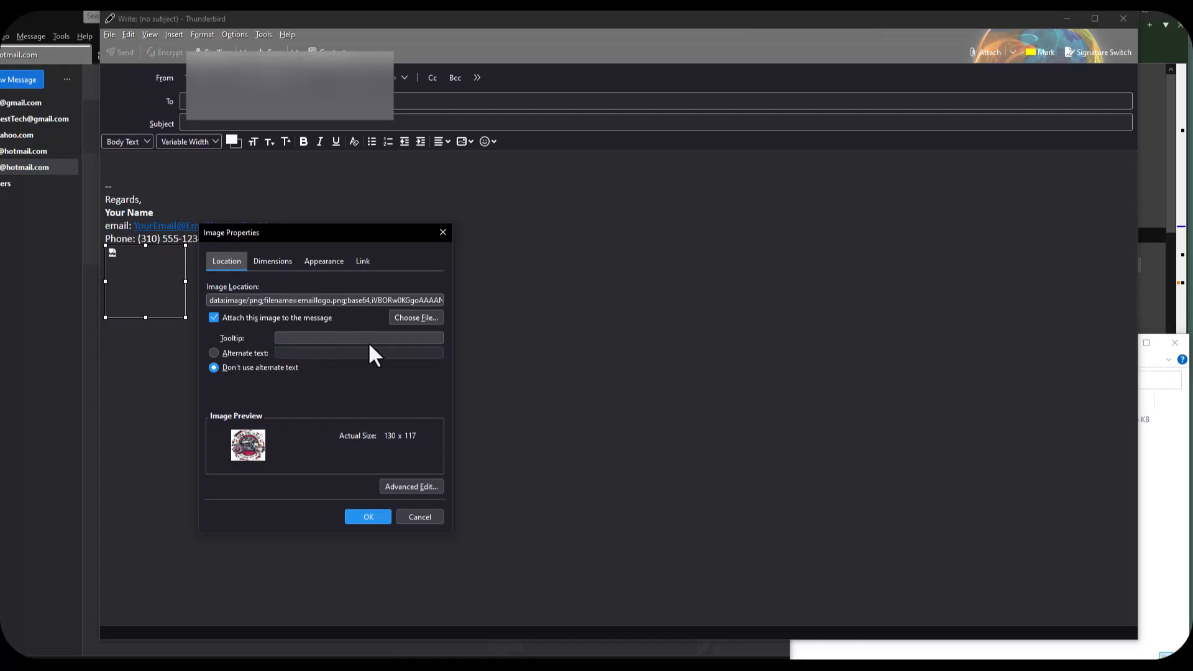
pyautogui.click(371, 516)
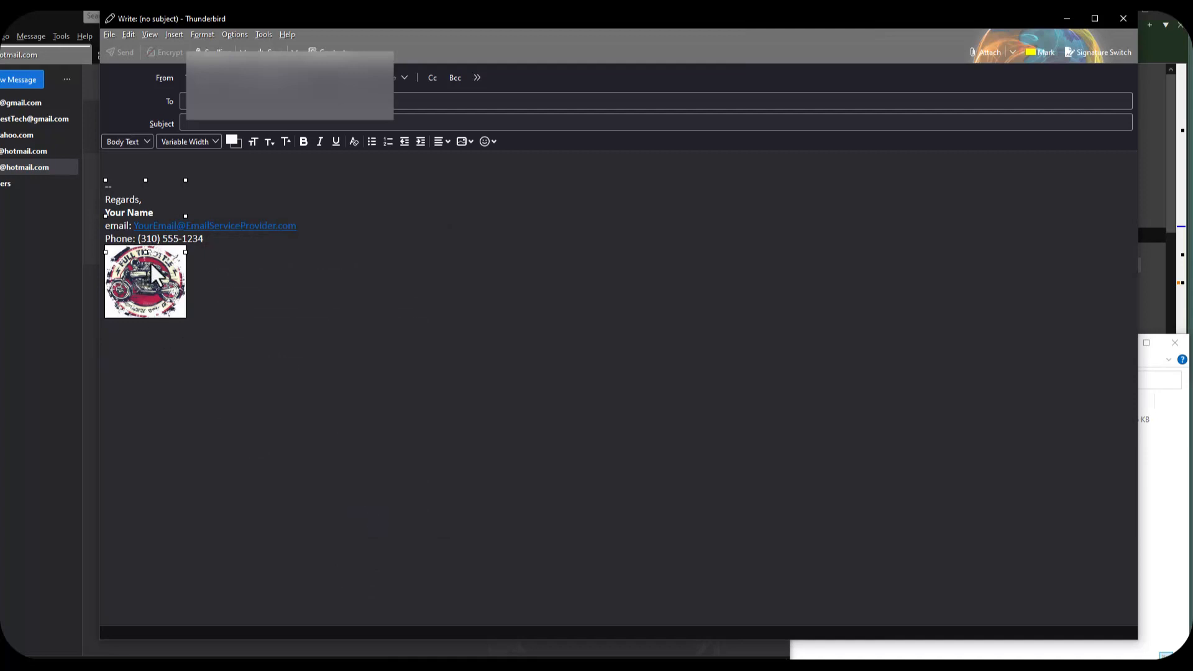
# - Reopen the logo's image properties to view the image file chooser, and leave both without choosing a file
pyautogui.click(240, 279)
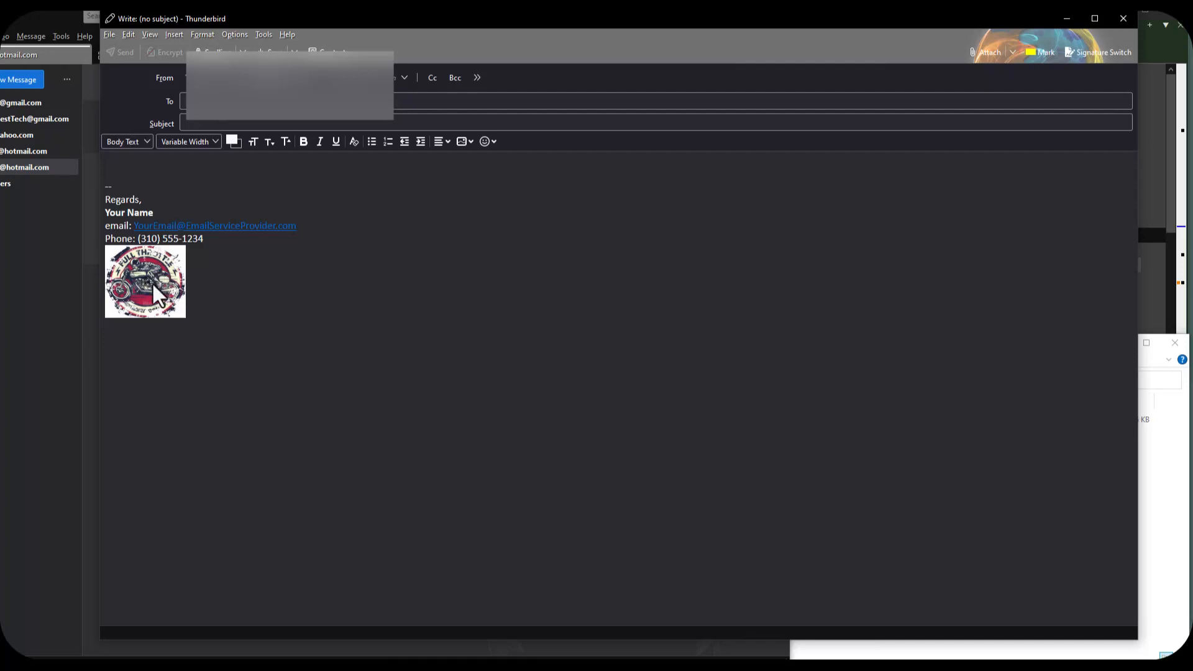
pyautogui.doubleClick(157, 295)
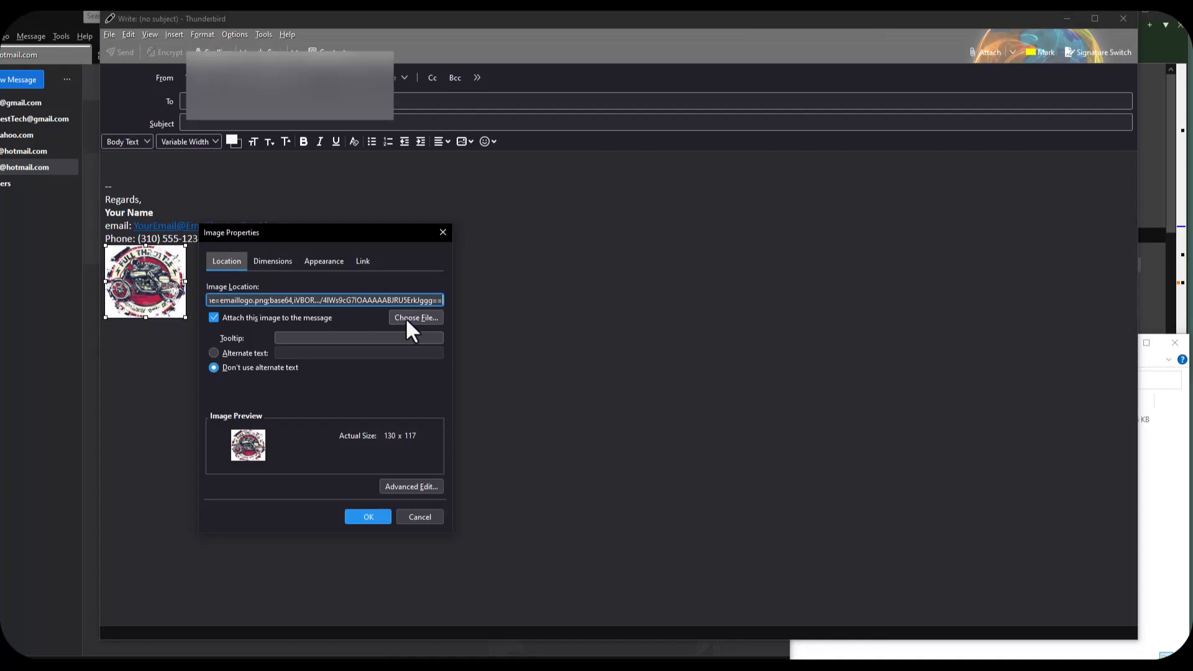
pyautogui.click(410, 318)
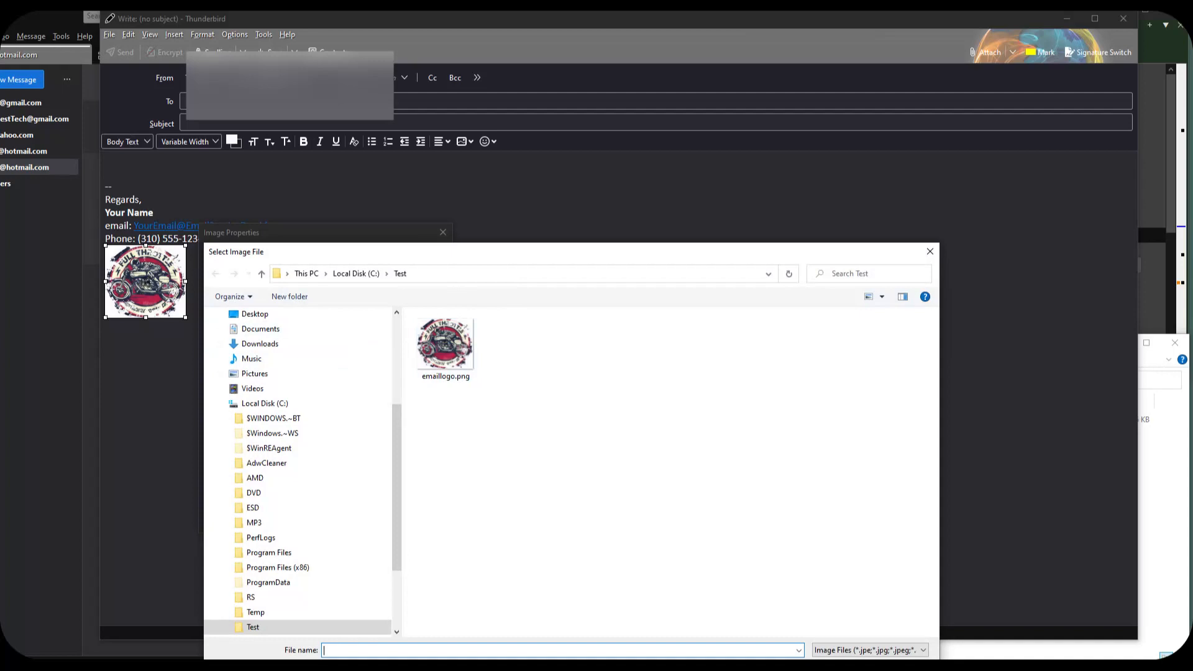
pyautogui.press('Escape')
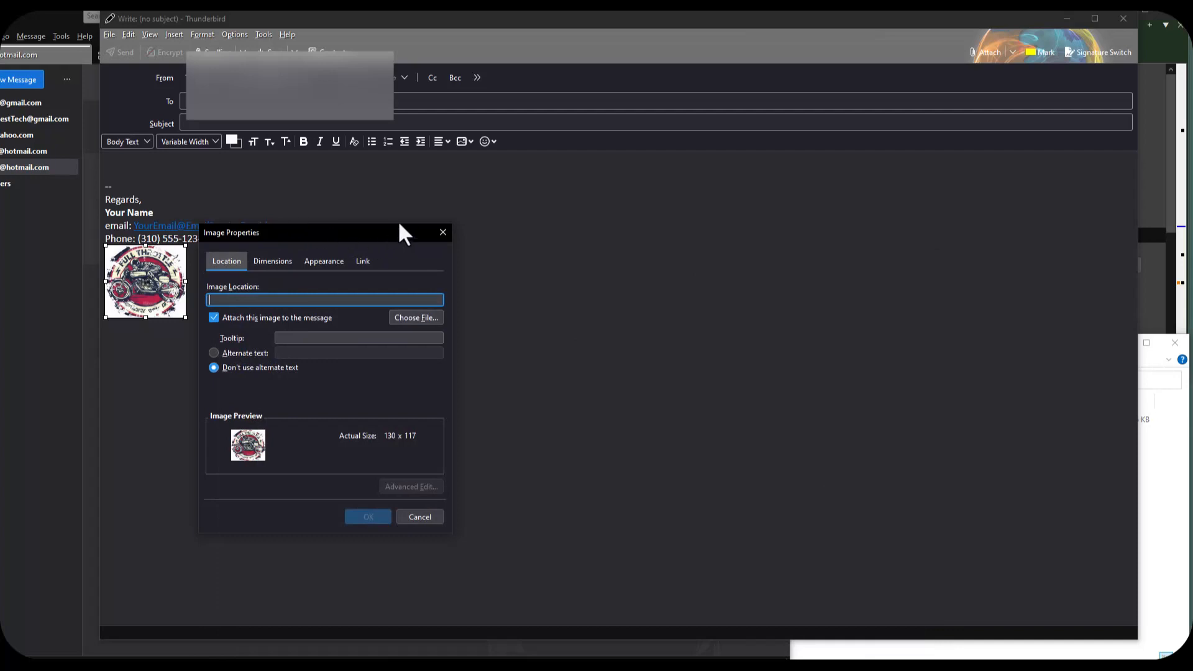
pyautogui.click(442, 233)
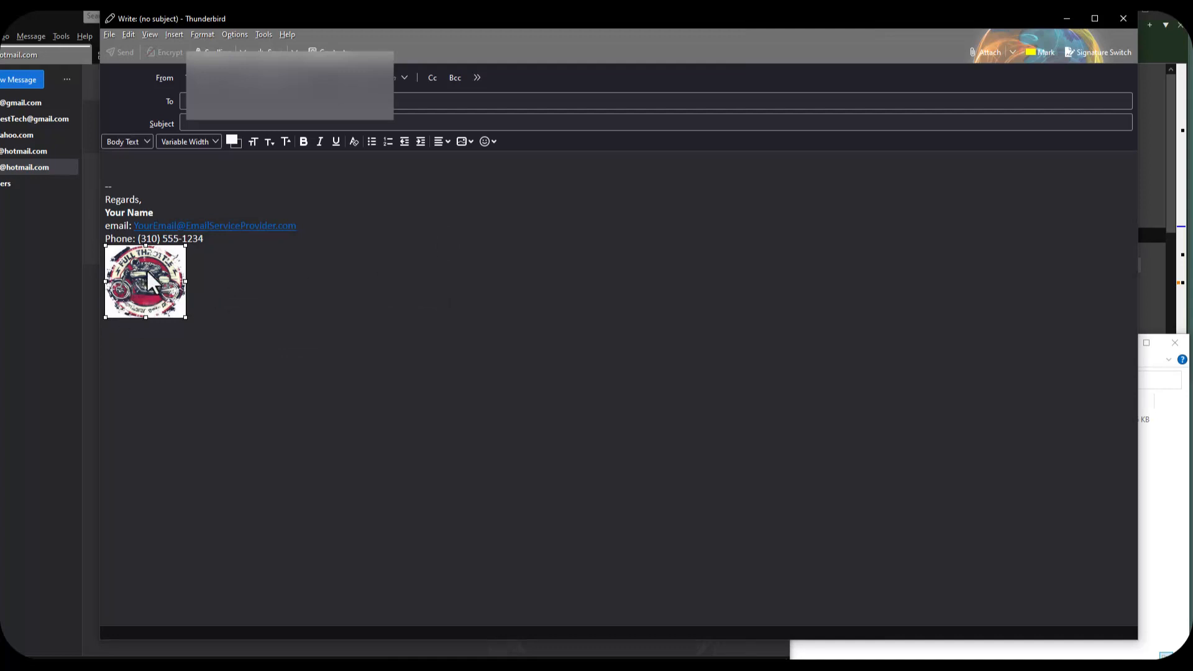
# - Discard the test message and restore the closing quotation mark after emaillogo.png in the last Hotmail account's signature text
pyautogui.click(1122, 21)
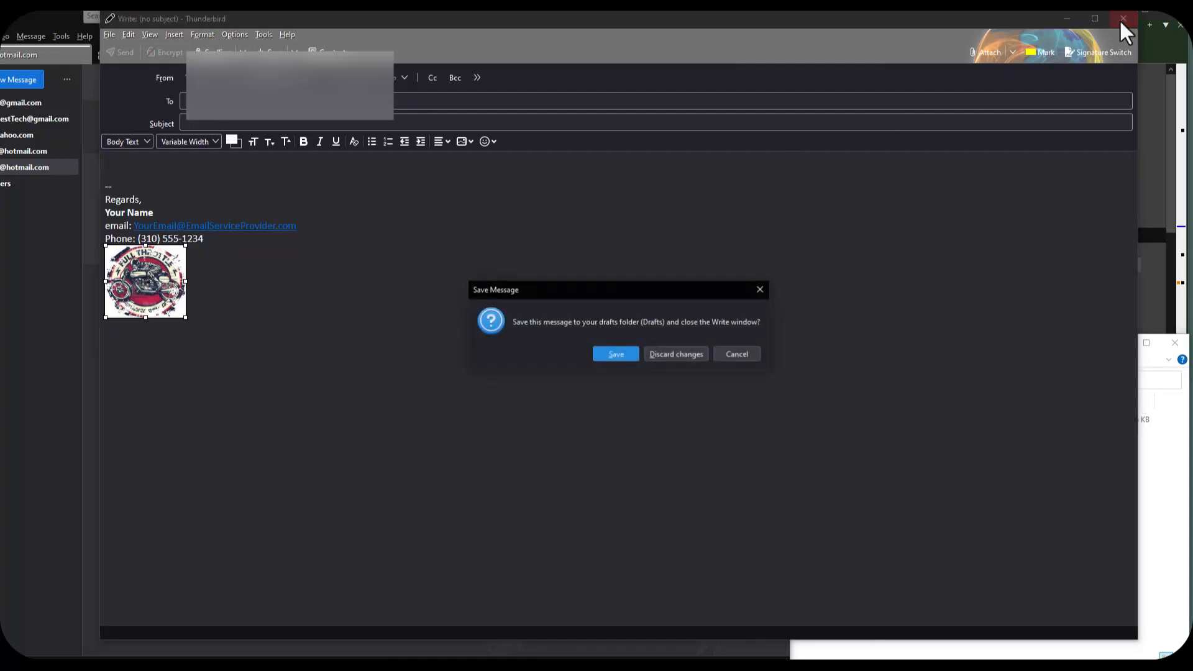
pyautogui.click(691, 351)
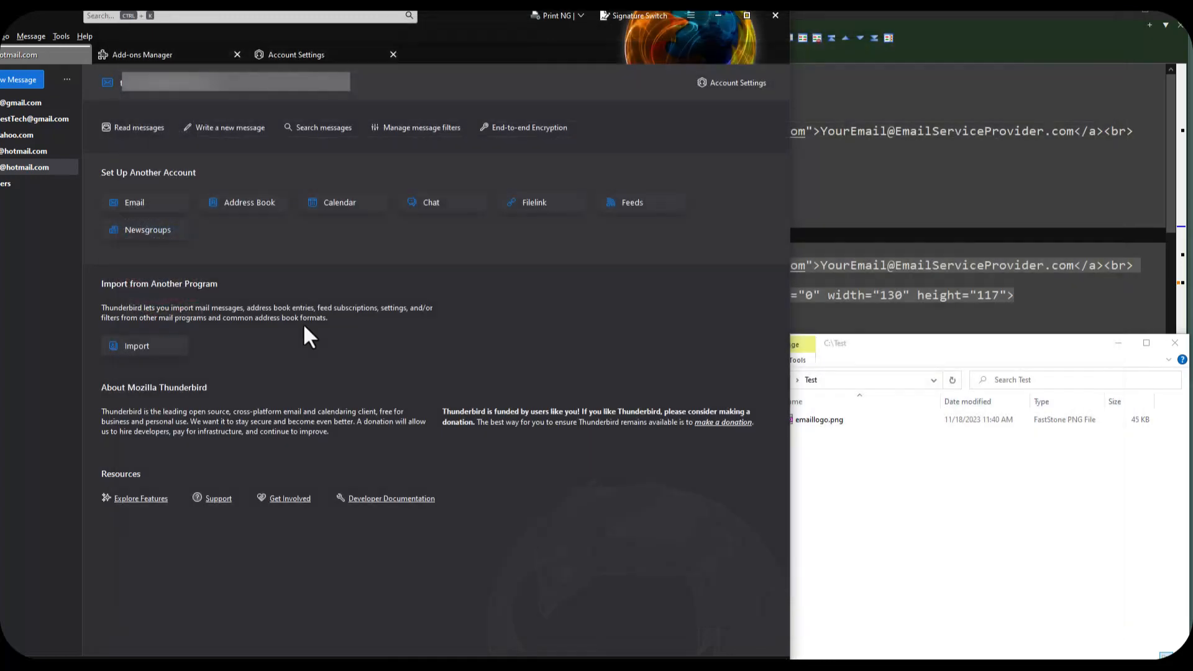
pyautogui.click(263, 56)
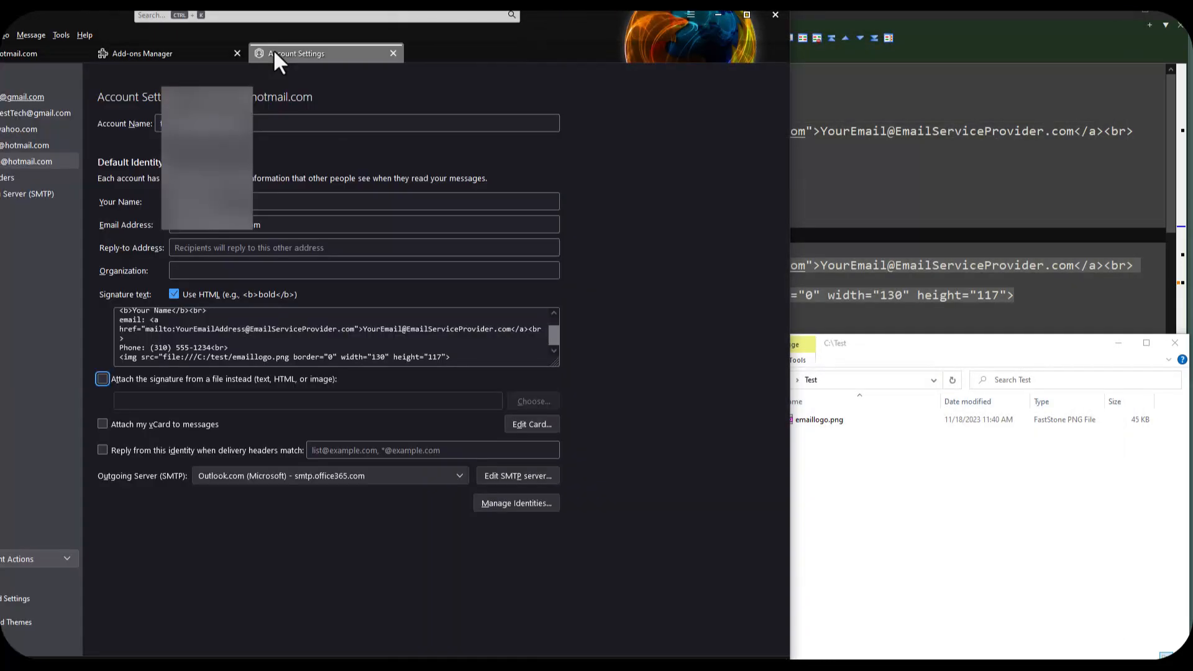
pyautogui.click(286, 357)
pyautogui.write('"')
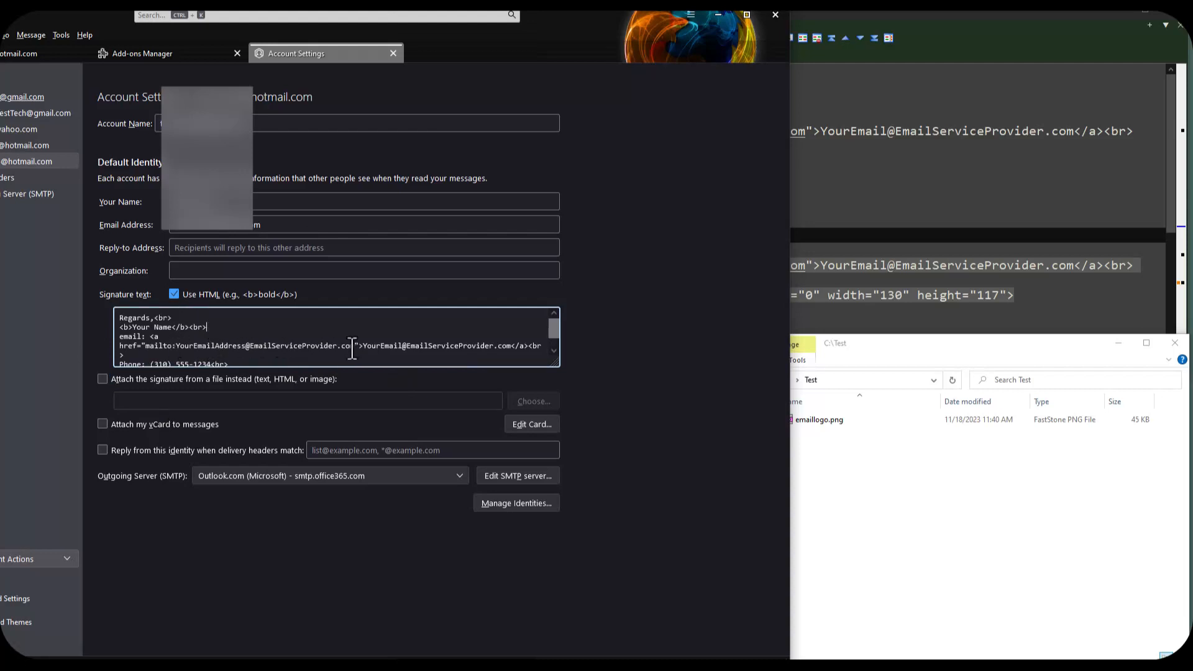
pyautogui.click(588, 460)
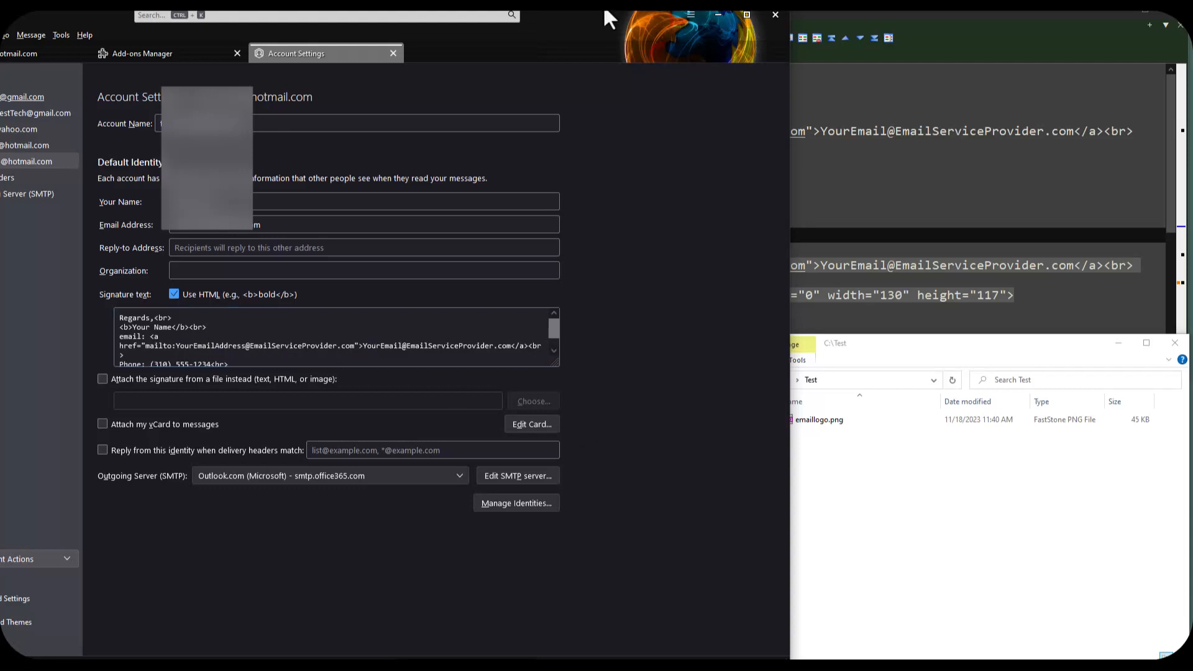